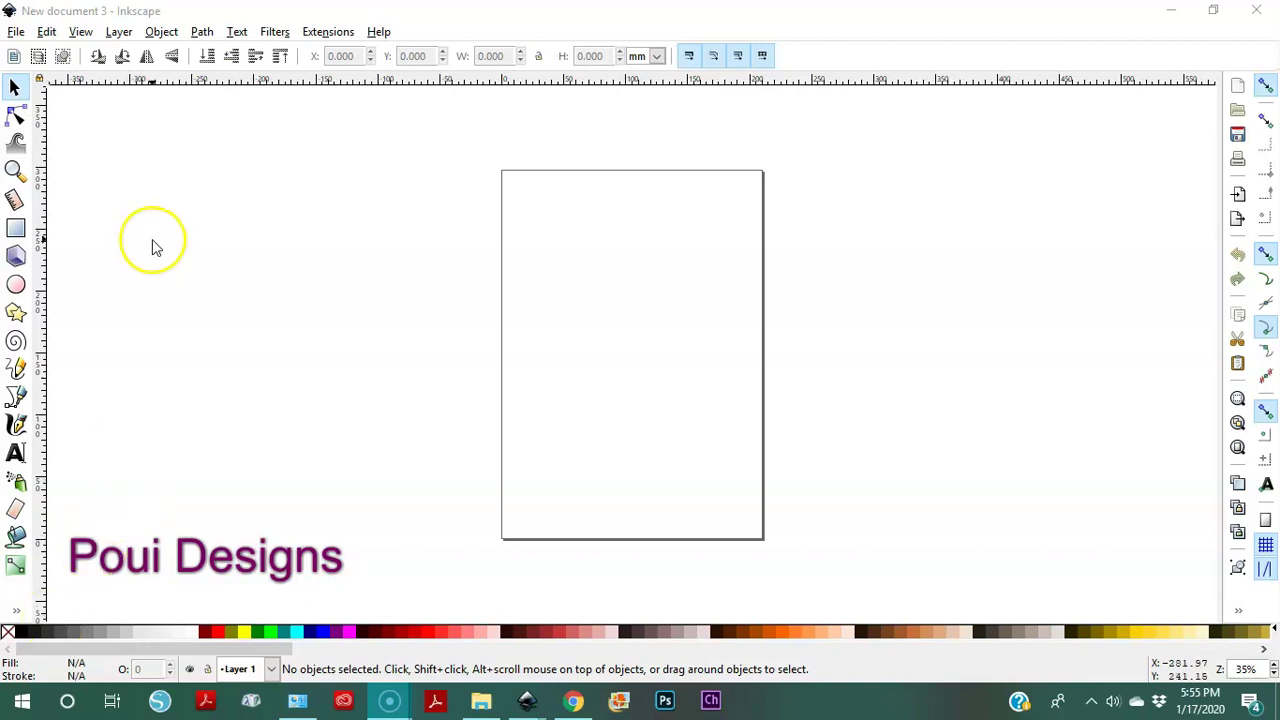
Save the blank document in Pictures as 'How to draw an apple' in Plain SVG format
left_click(16, 33)
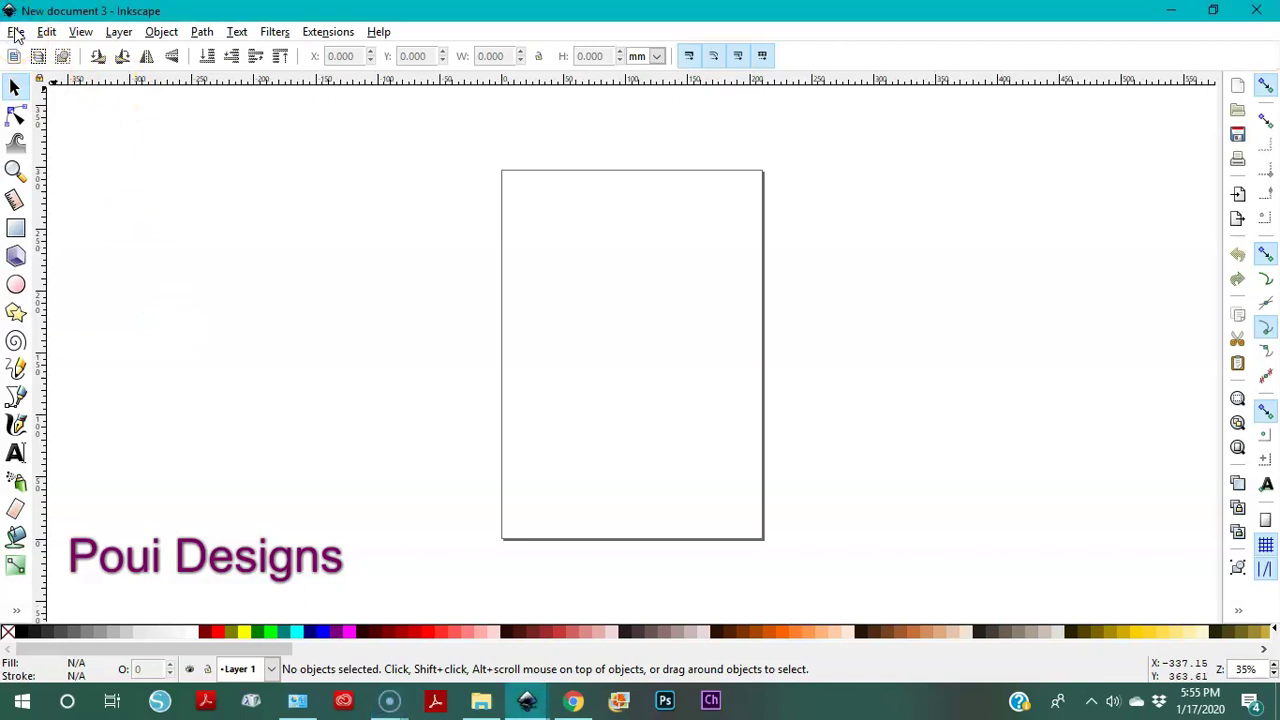
left_click(17, 35)
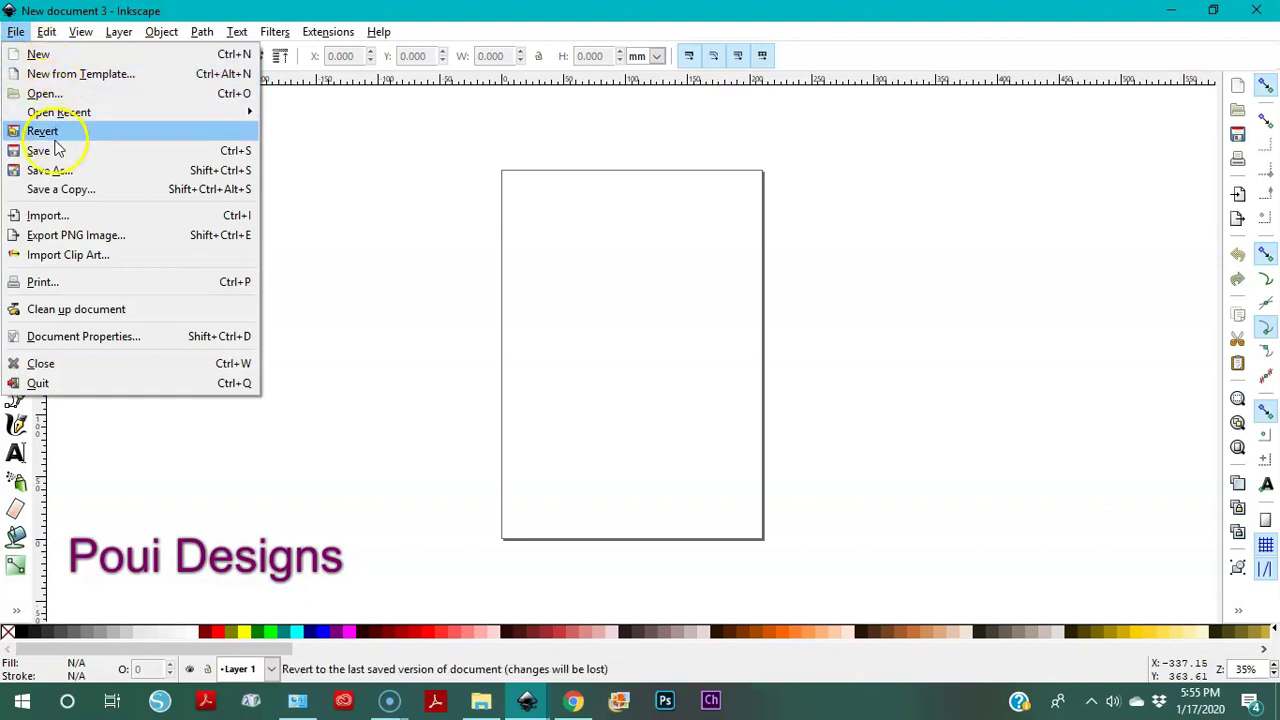
left_click(60, 172)
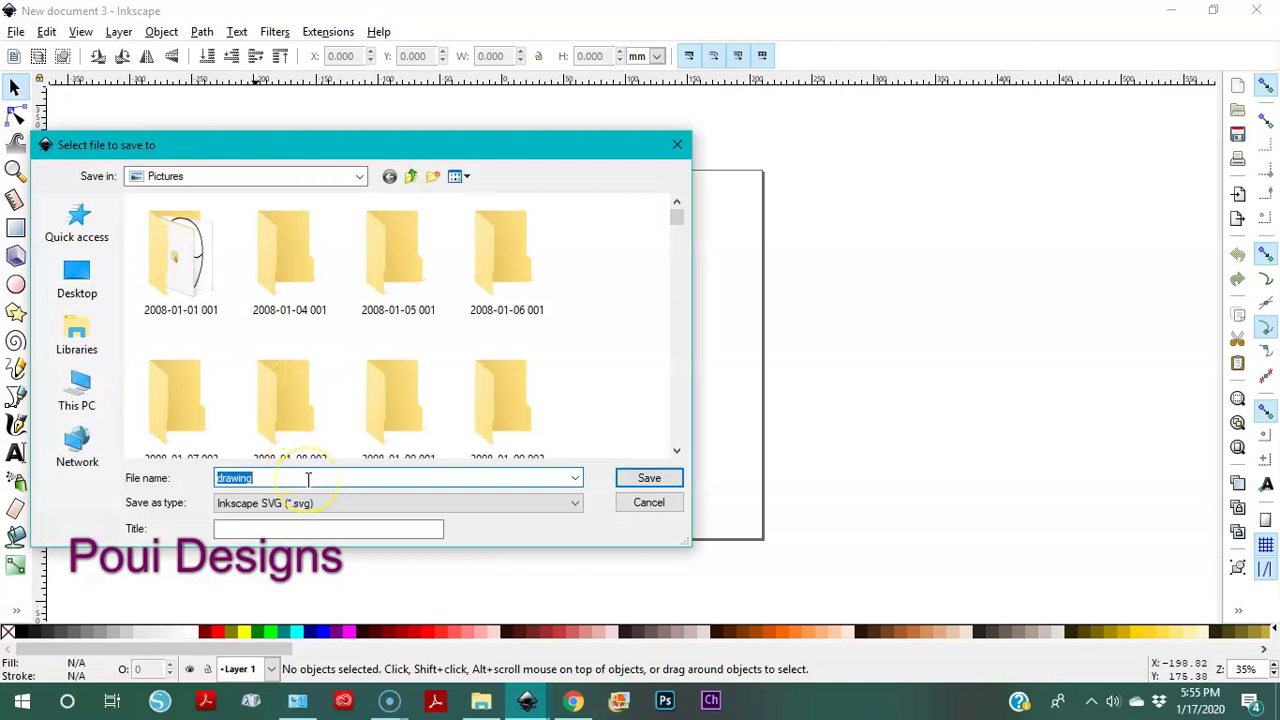
left_click(77, 345)
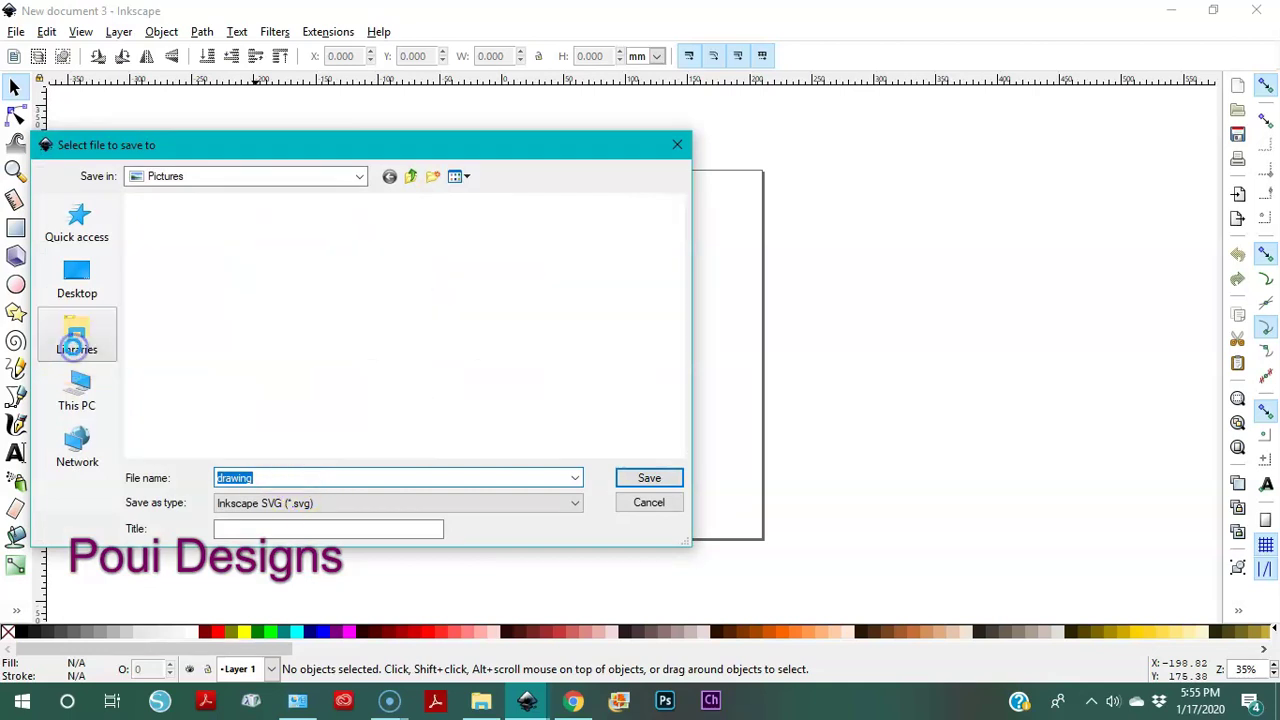
double_click(418, 276)
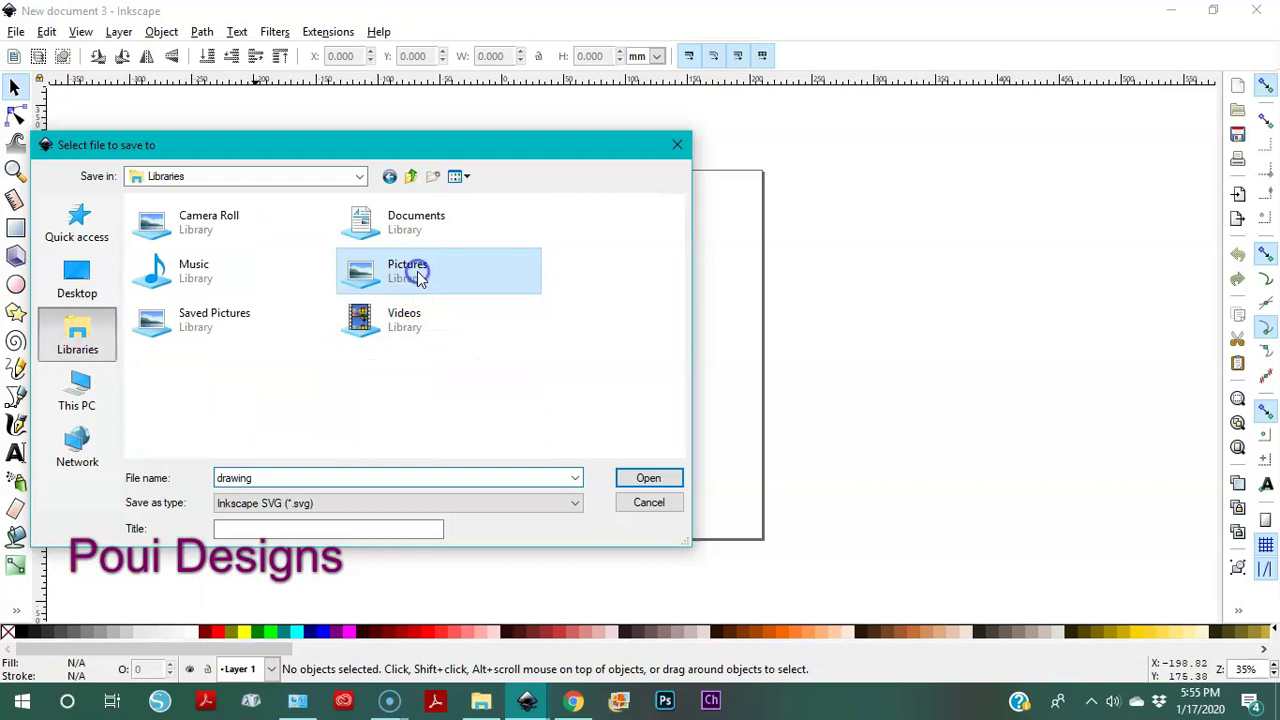
double_click(367, 477)
key("BackSpace")
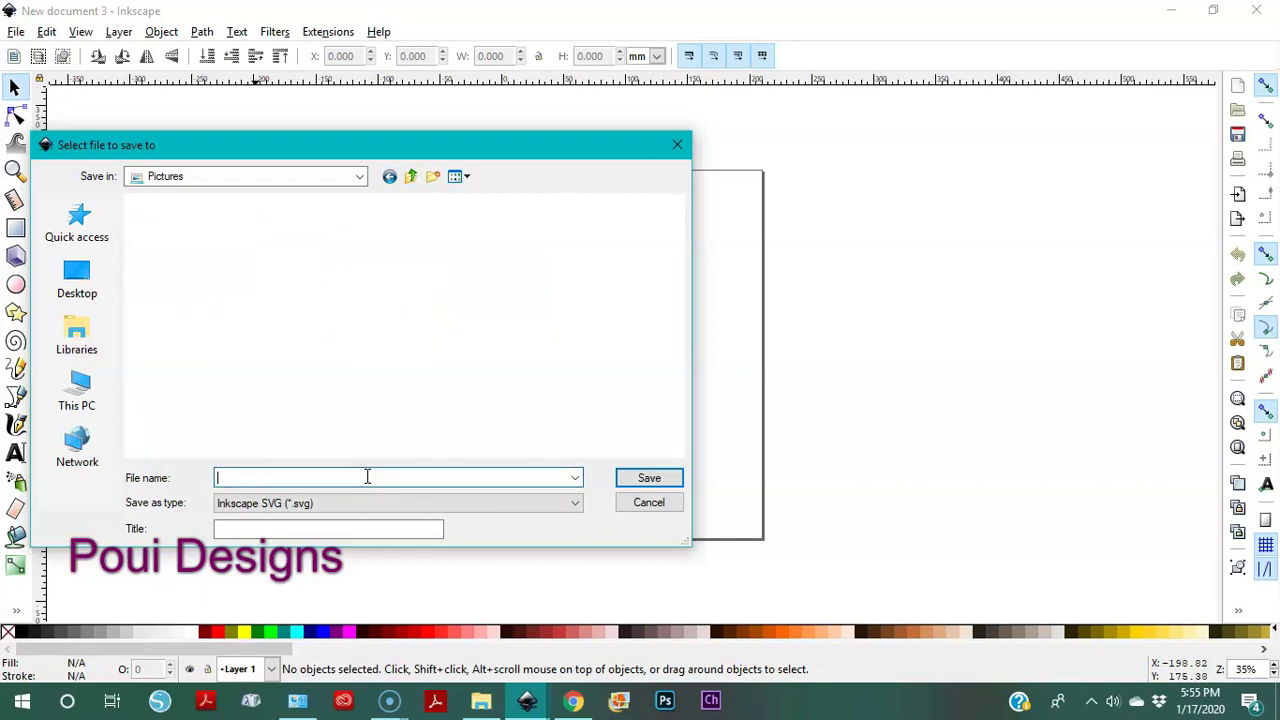
type("How to")
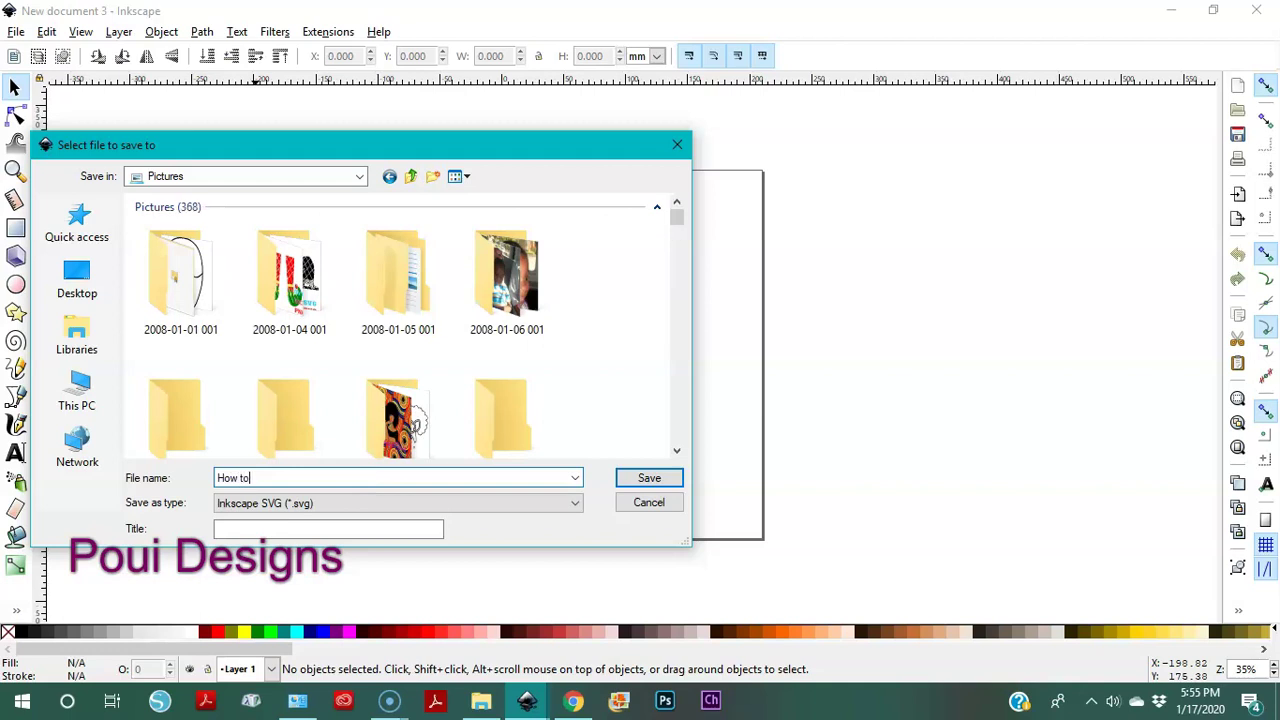
type(" draw an apple")
left_click(366, 503)
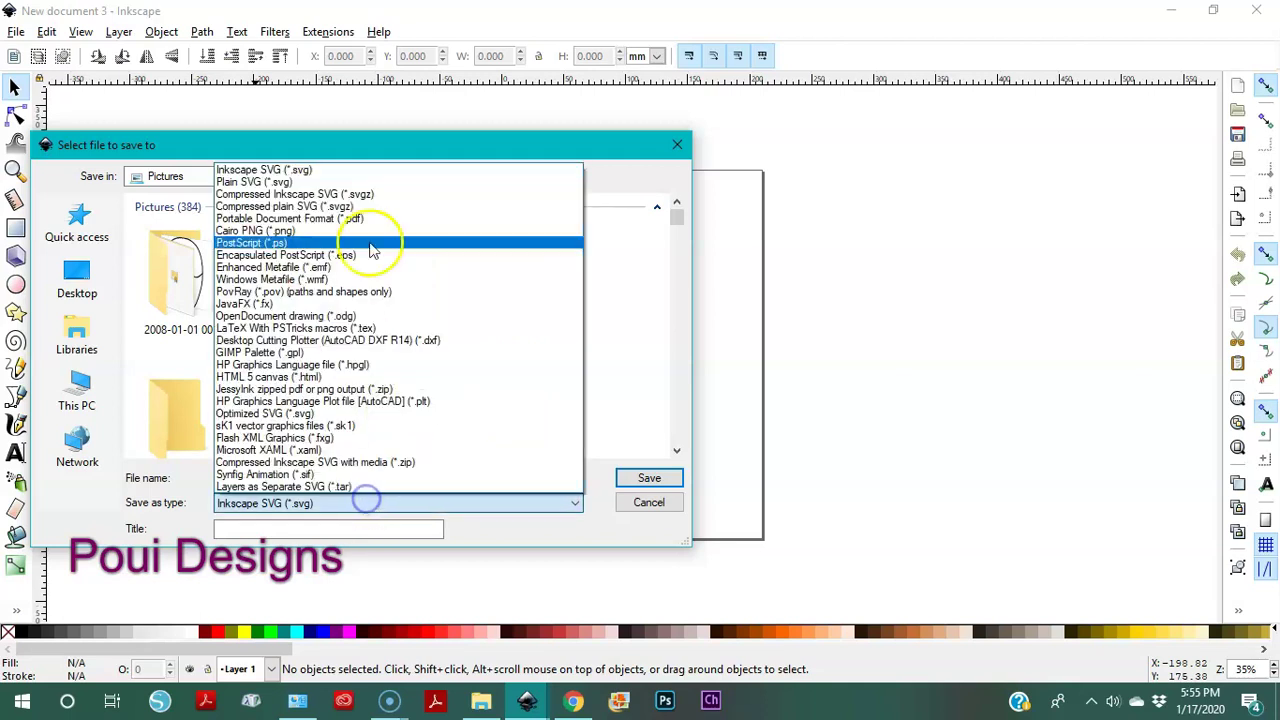
left_click(291, 182)
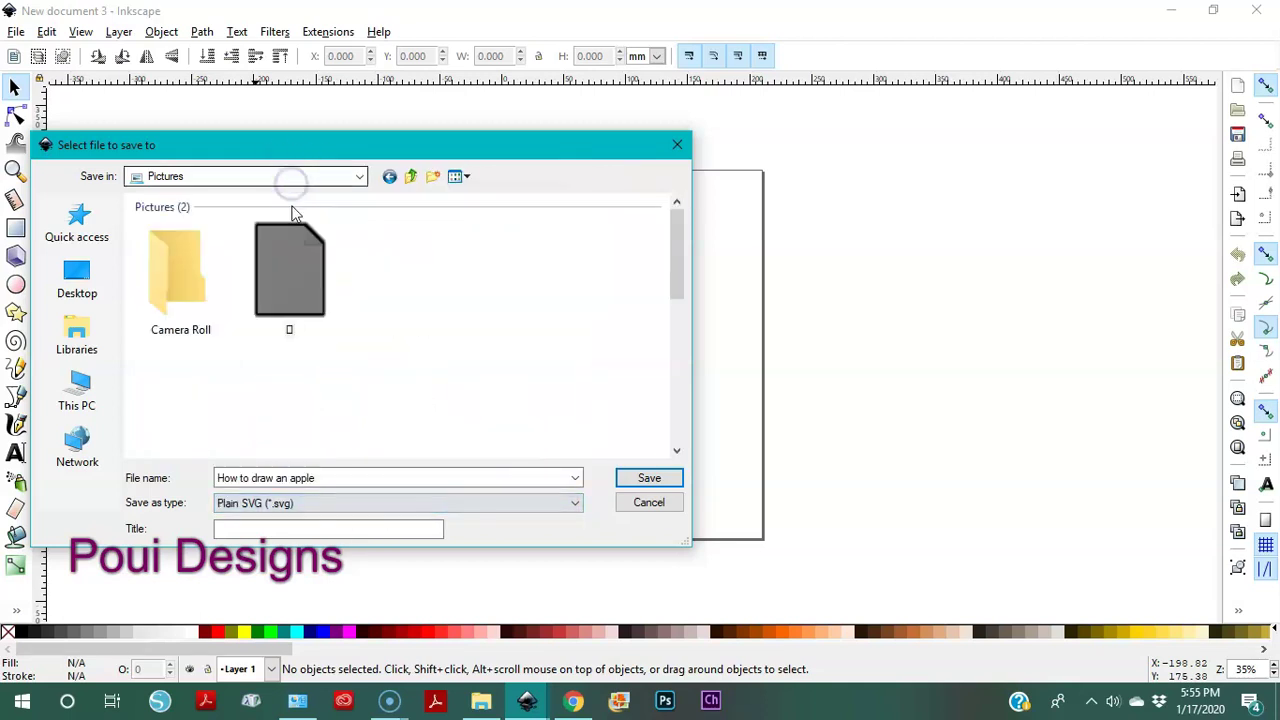
left_click(649, 479)
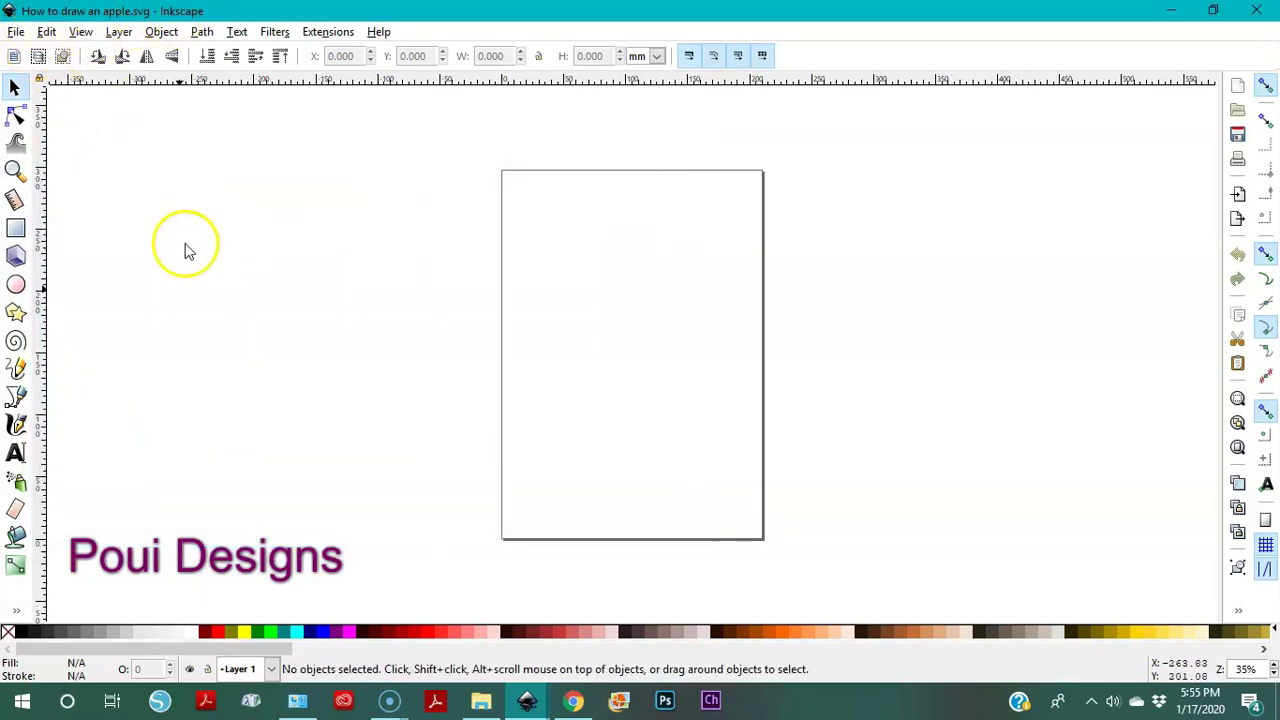
Draw a straight vertical line just right of the page centre with the Bezier pen
left_click(16, 400)
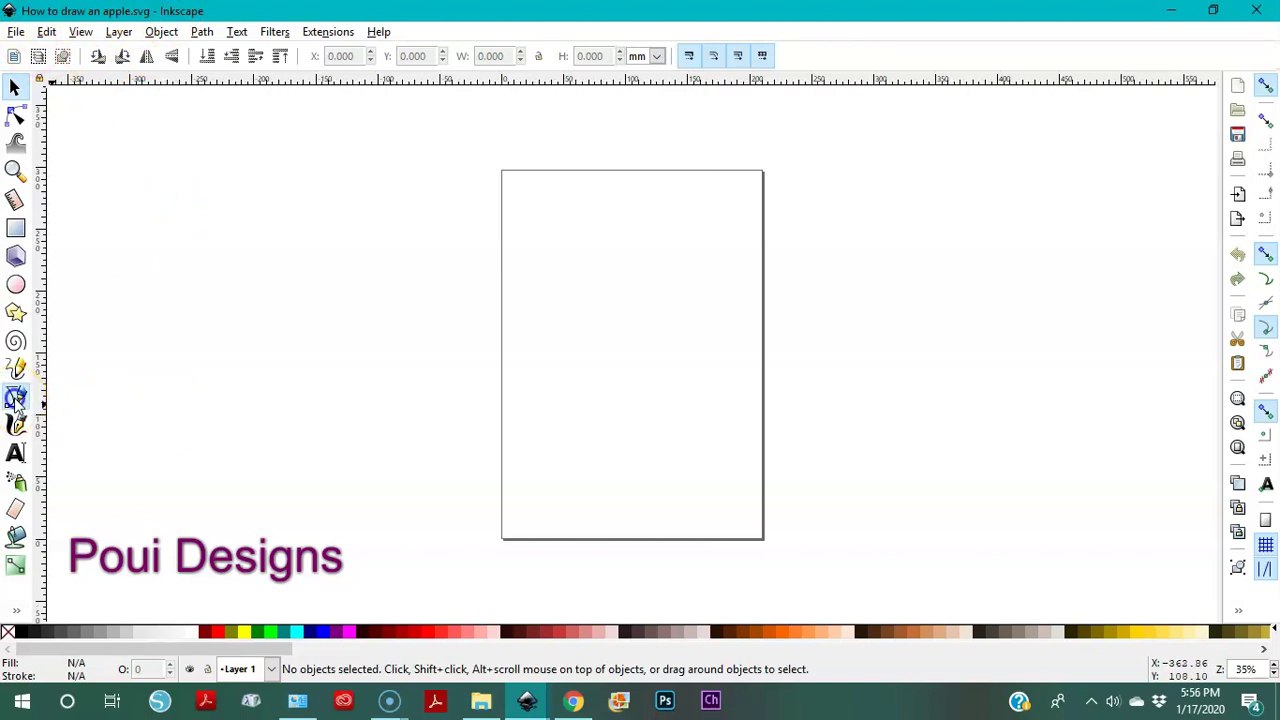
left_click(633, 266)
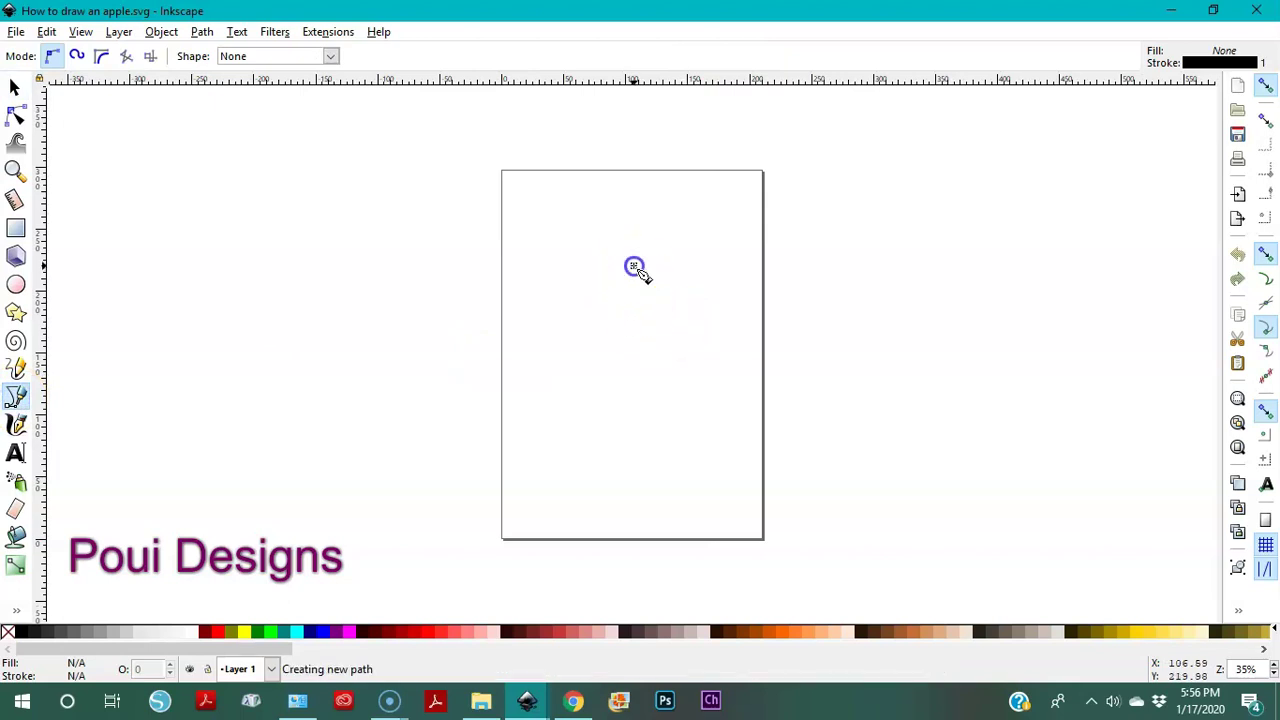
left_click(634, 403)
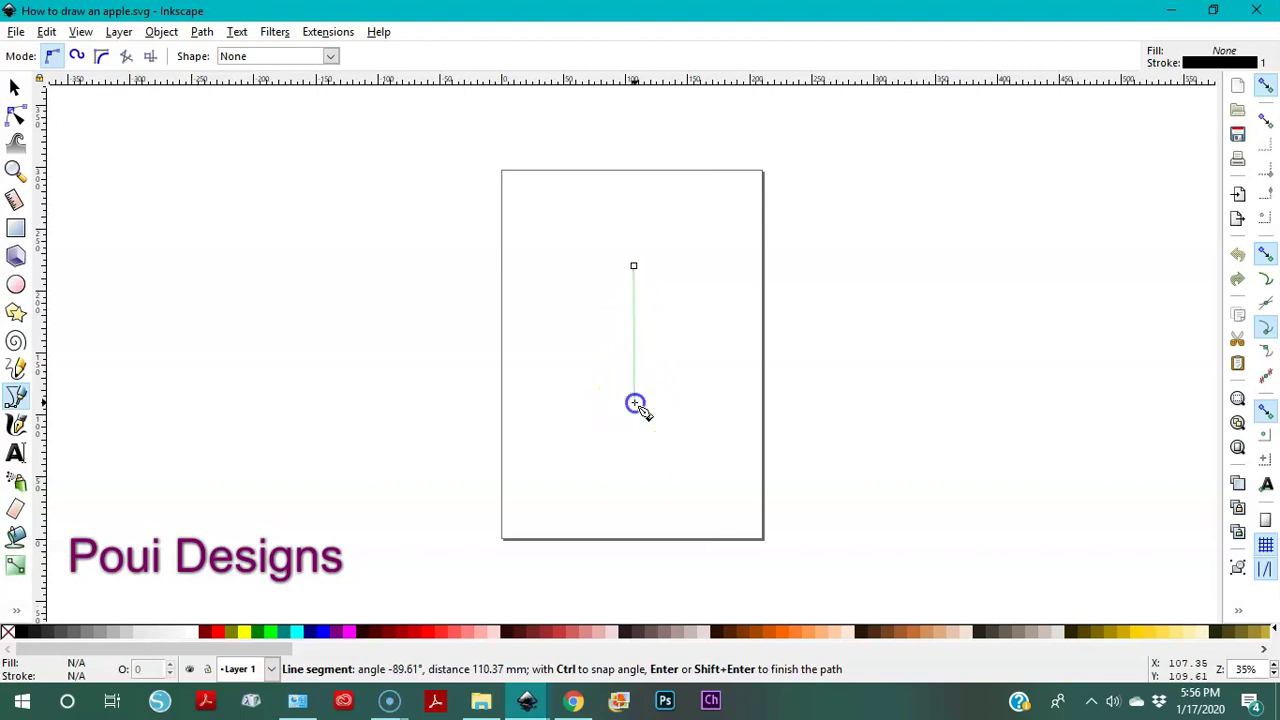
right_click(472, 298)
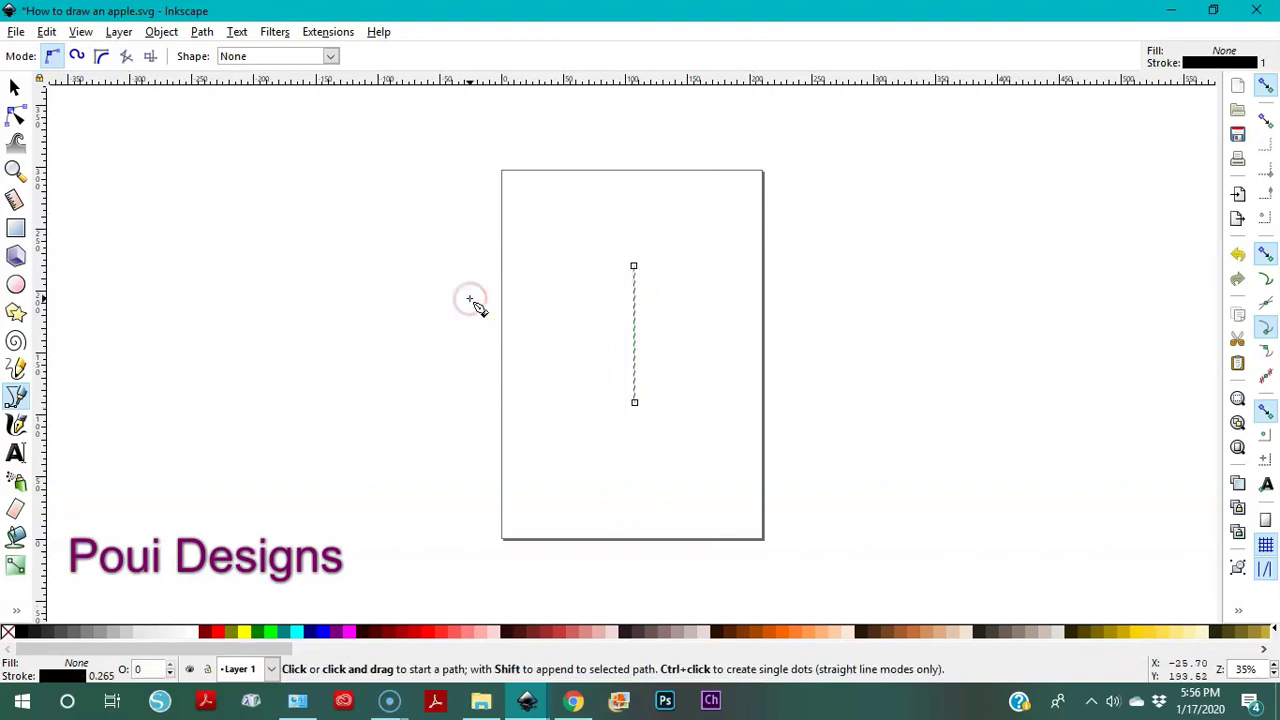
key("Escape")
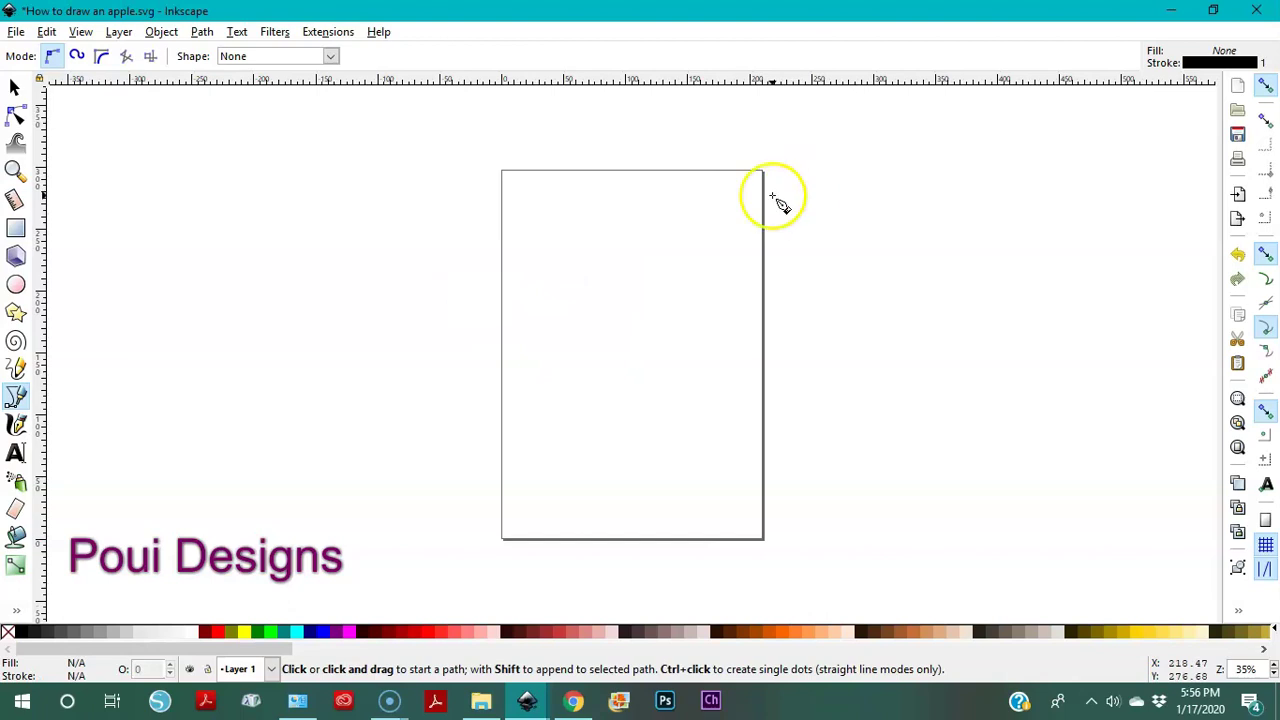
Redraw the vertical line and add a second vertical line further right
left_click(637, 238)
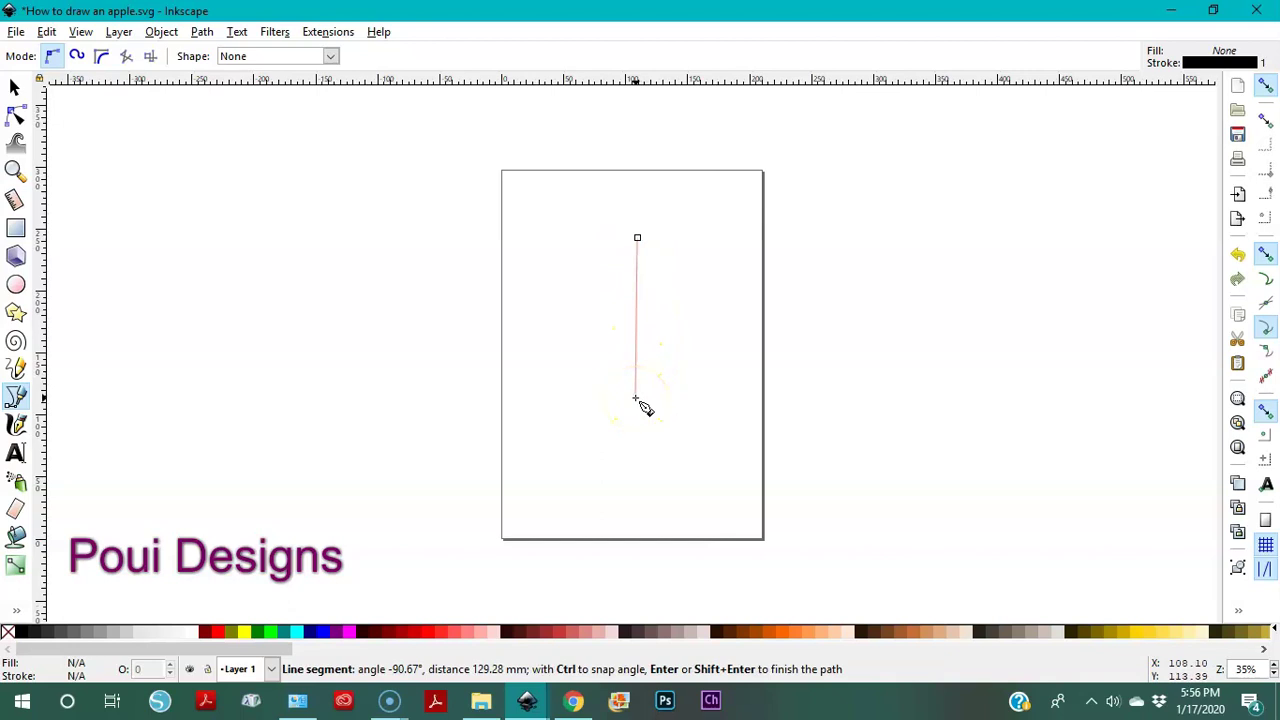
right_click(637, 399)
left_click(635, 253)
left_click(636, 389)
right_click(636, 389)
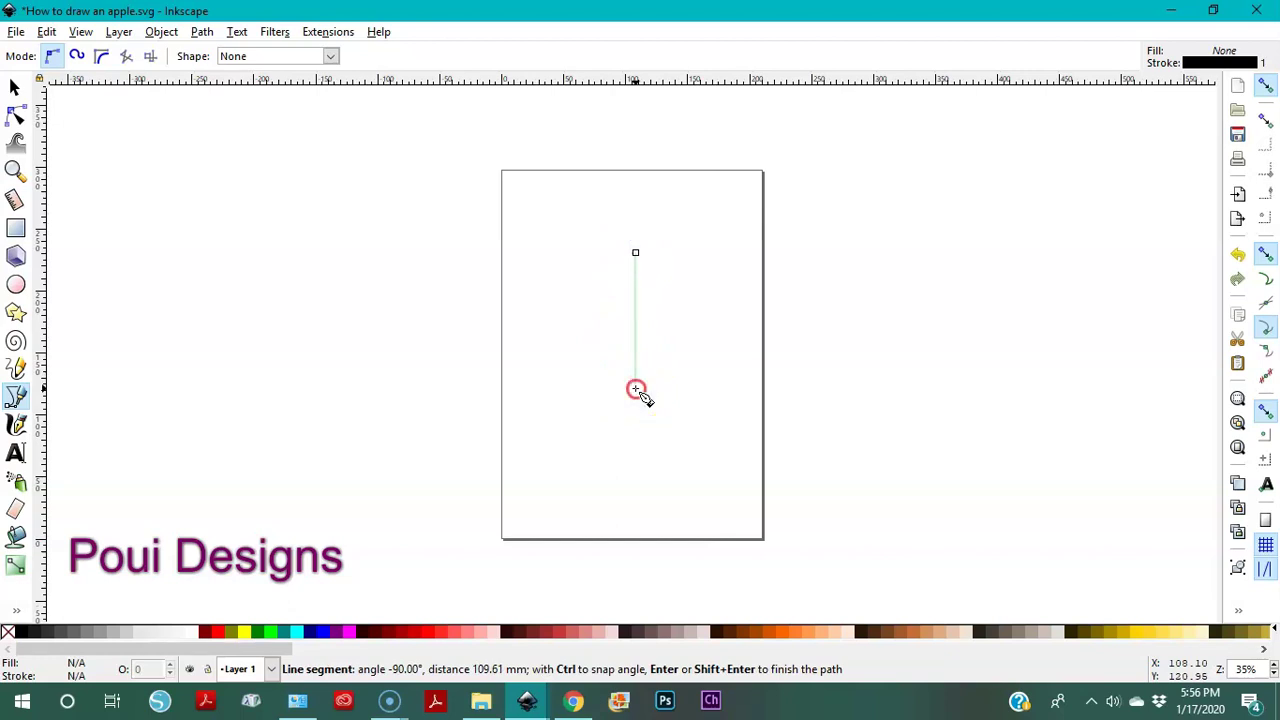
left_click(703, 246)
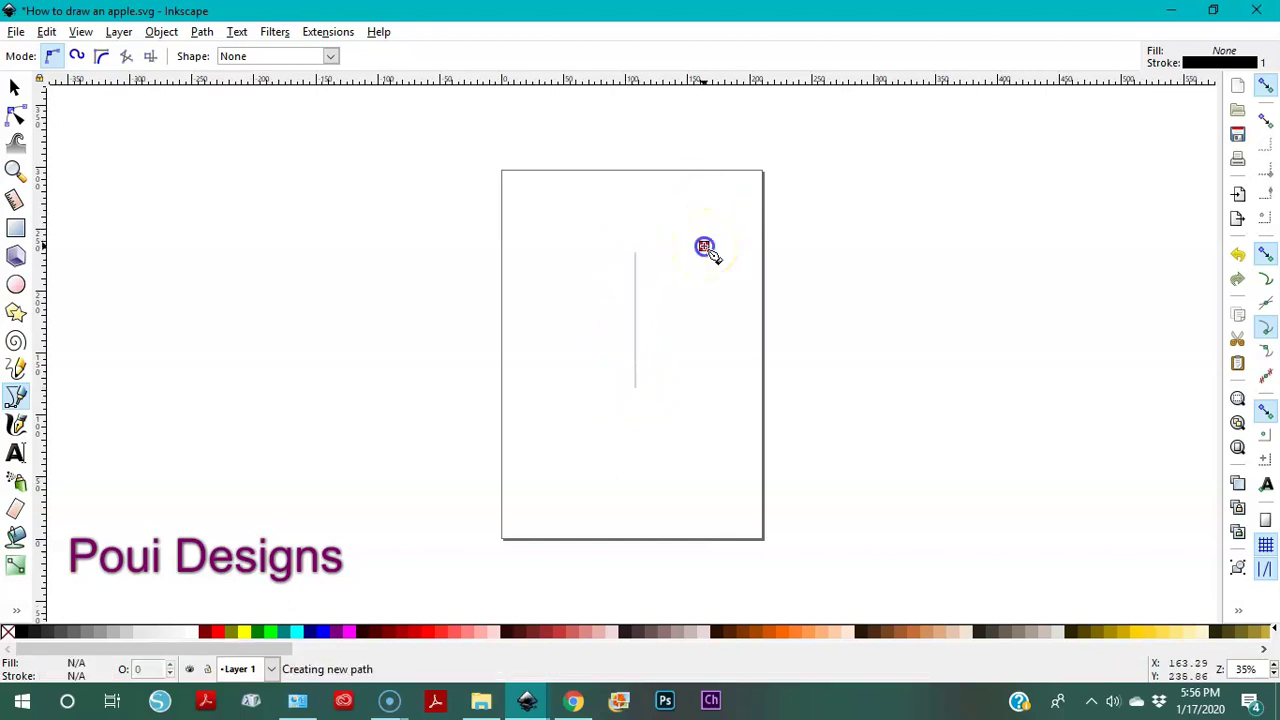
left_click(704, 400)
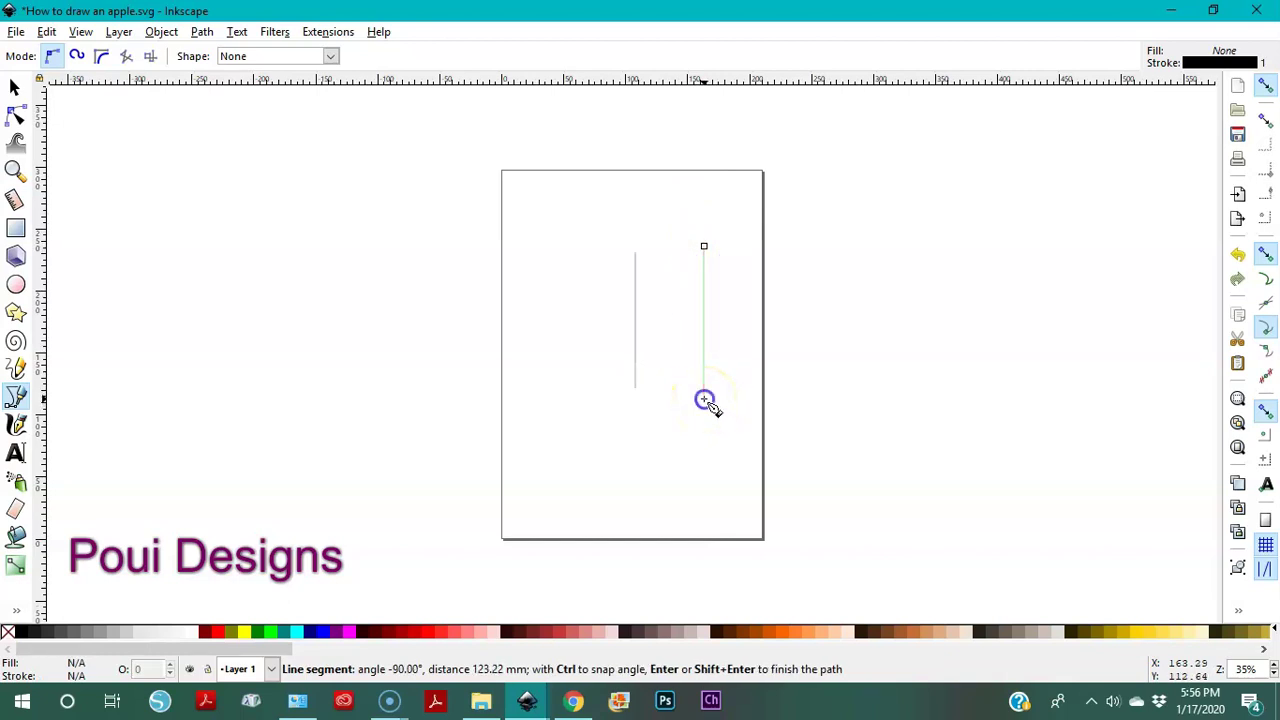
right_click(704, 400)
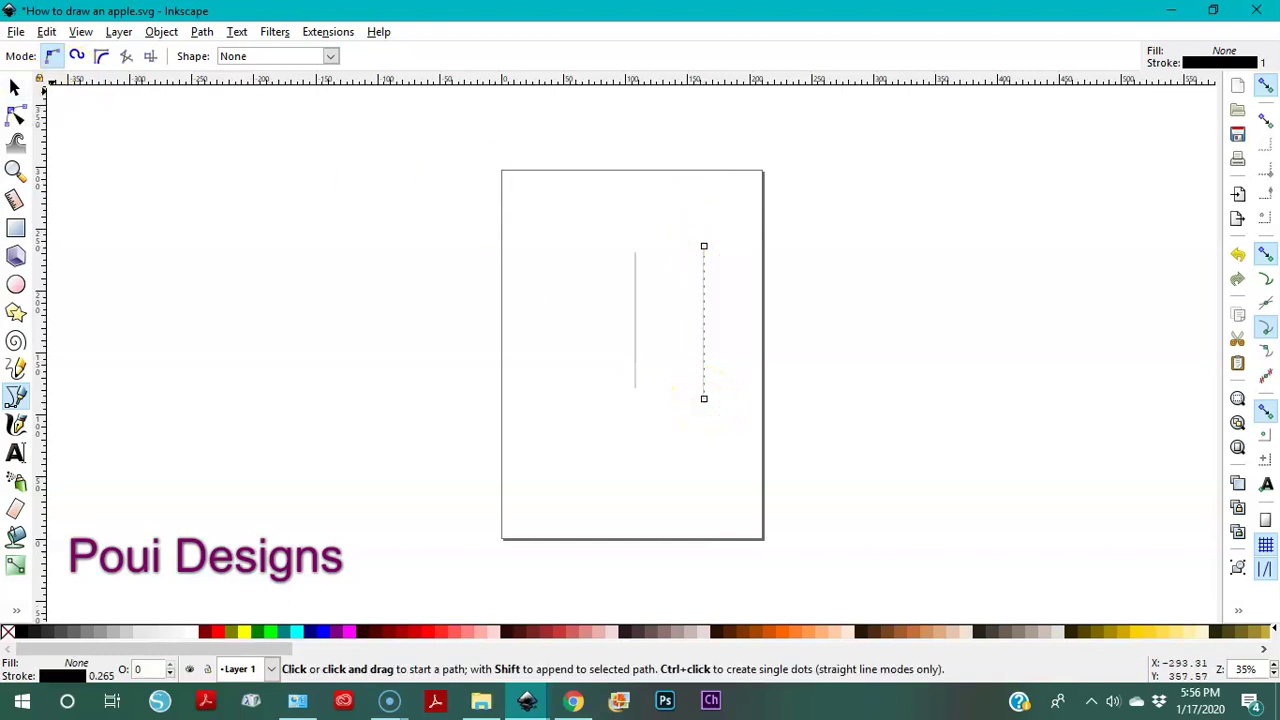
Delete the extra left line, leaving only the right vertical line selected
left_click(15, 87)
left_click(631, 328)
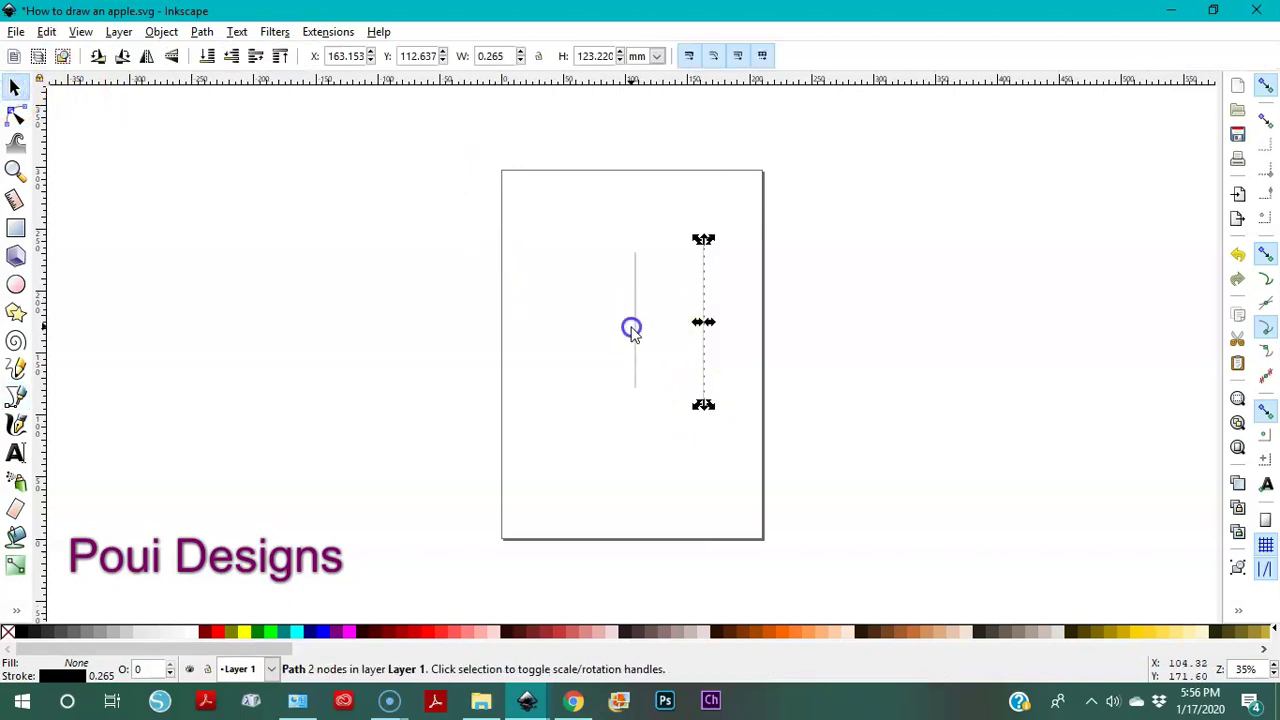
key("Delete")
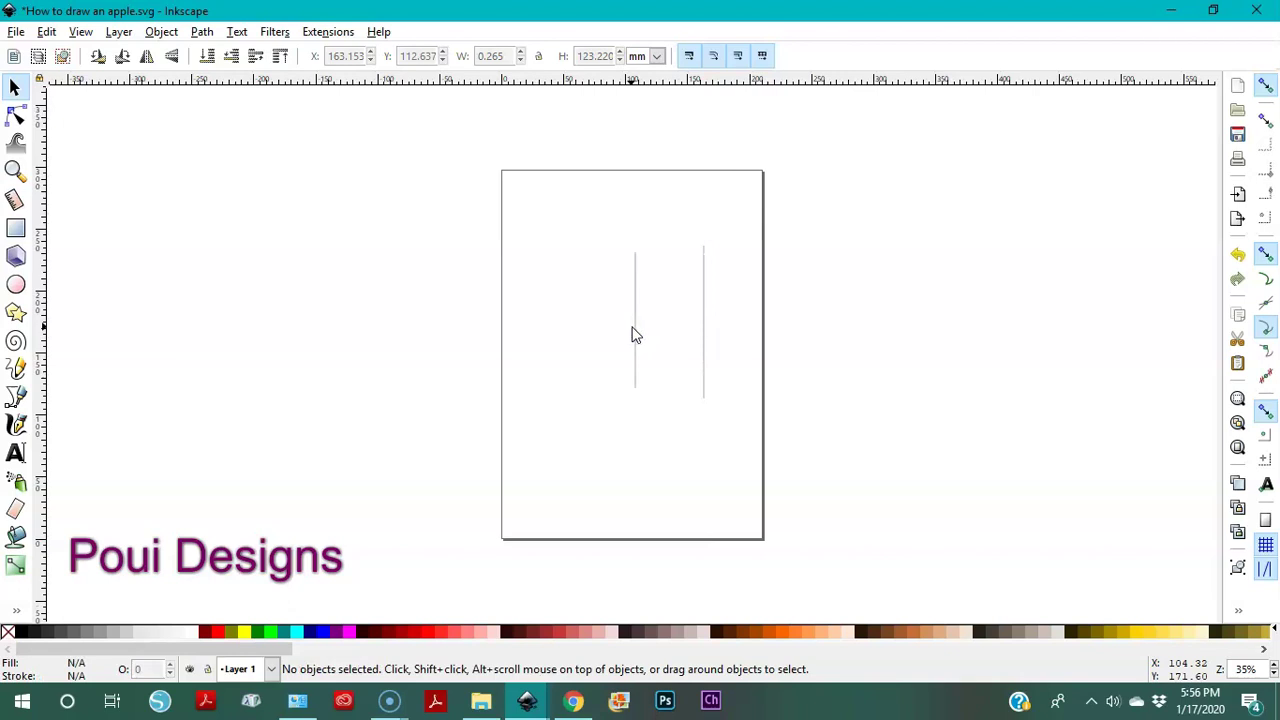
left_click(635, 335)
key("Delete")
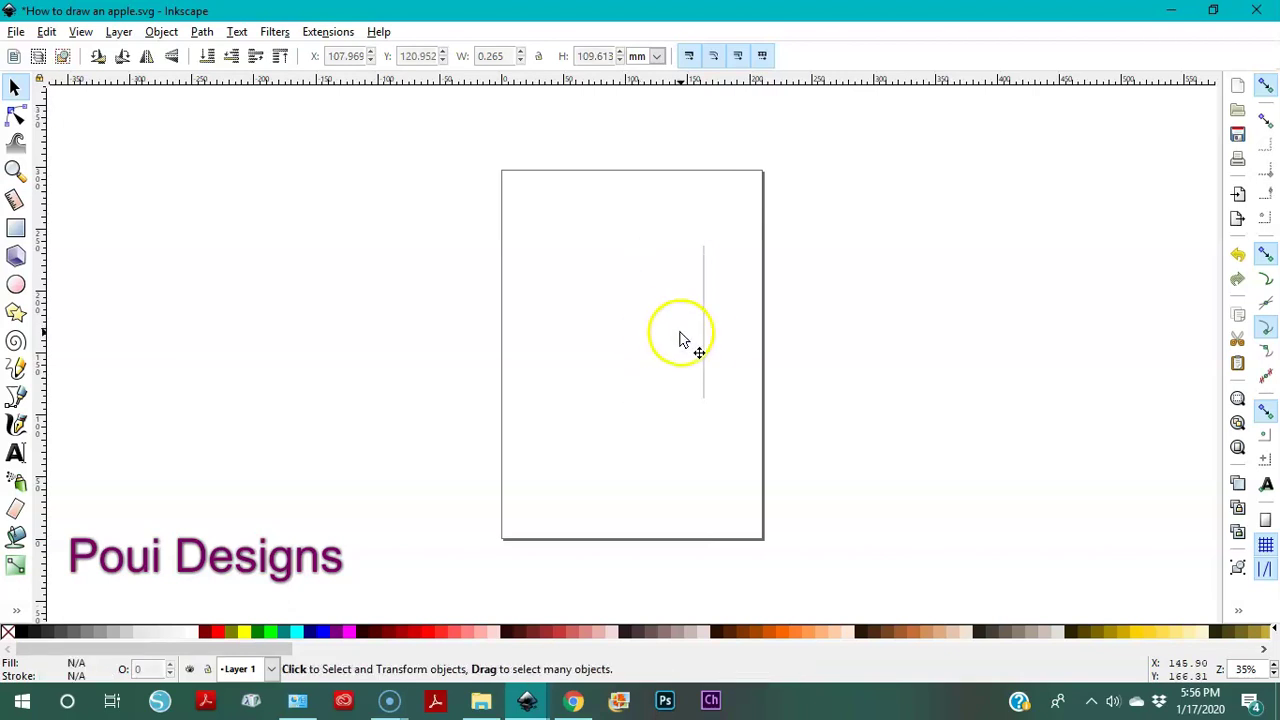
left_click(704, 340)
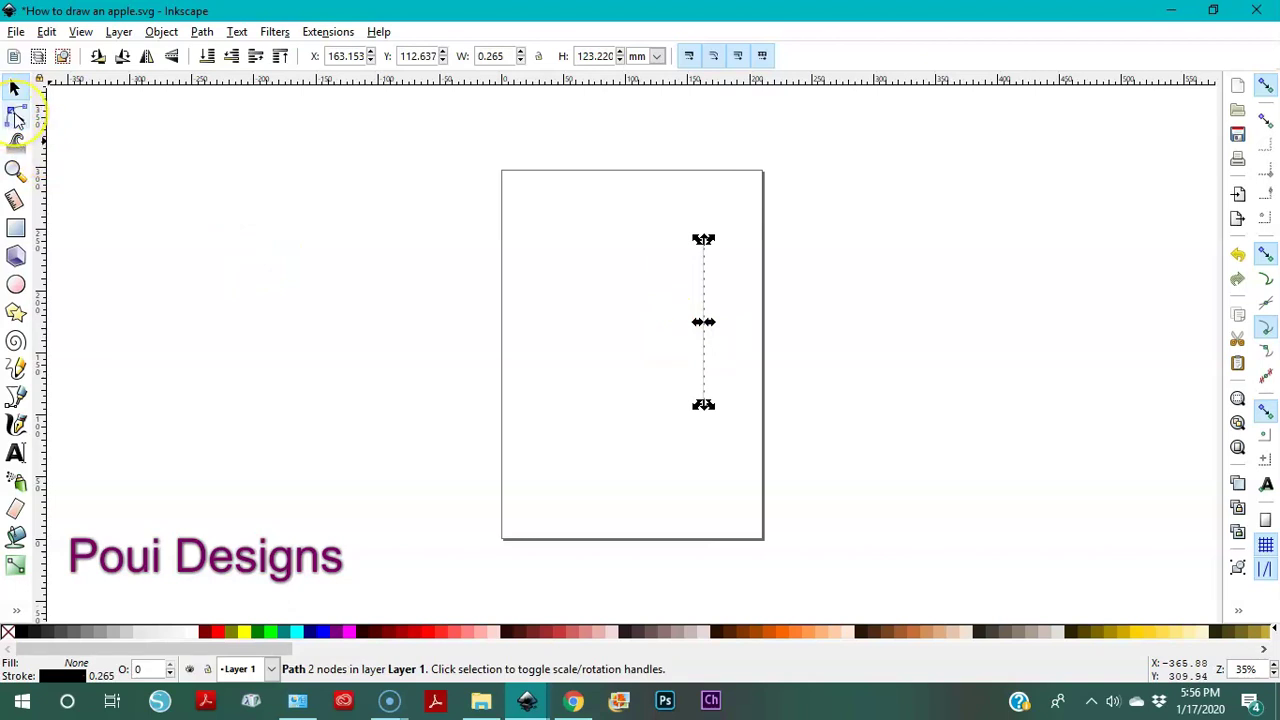
Bend the vertical line into a large arc bulging to the right with the Node tool
left_click(17, 118)
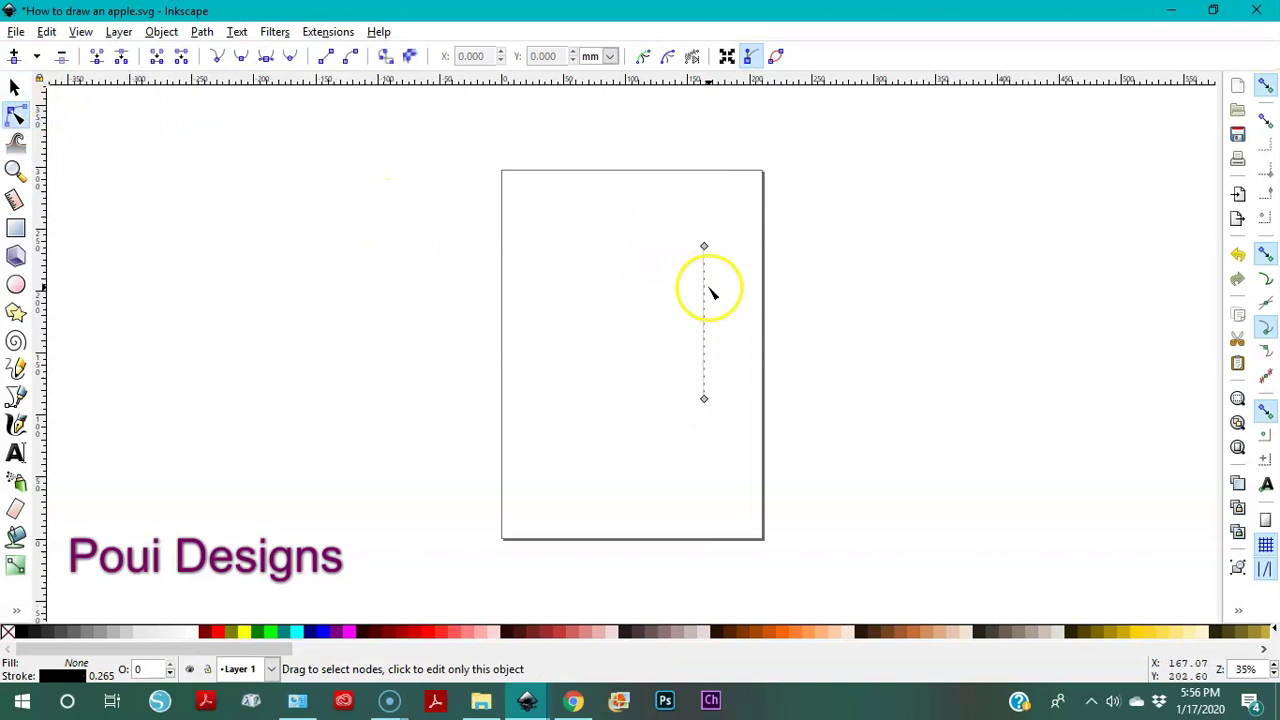
key("3")
key("minus")
left_click(651, 306)
left_click_drag(636, 316, 817, 217)
left_click(685, 461)
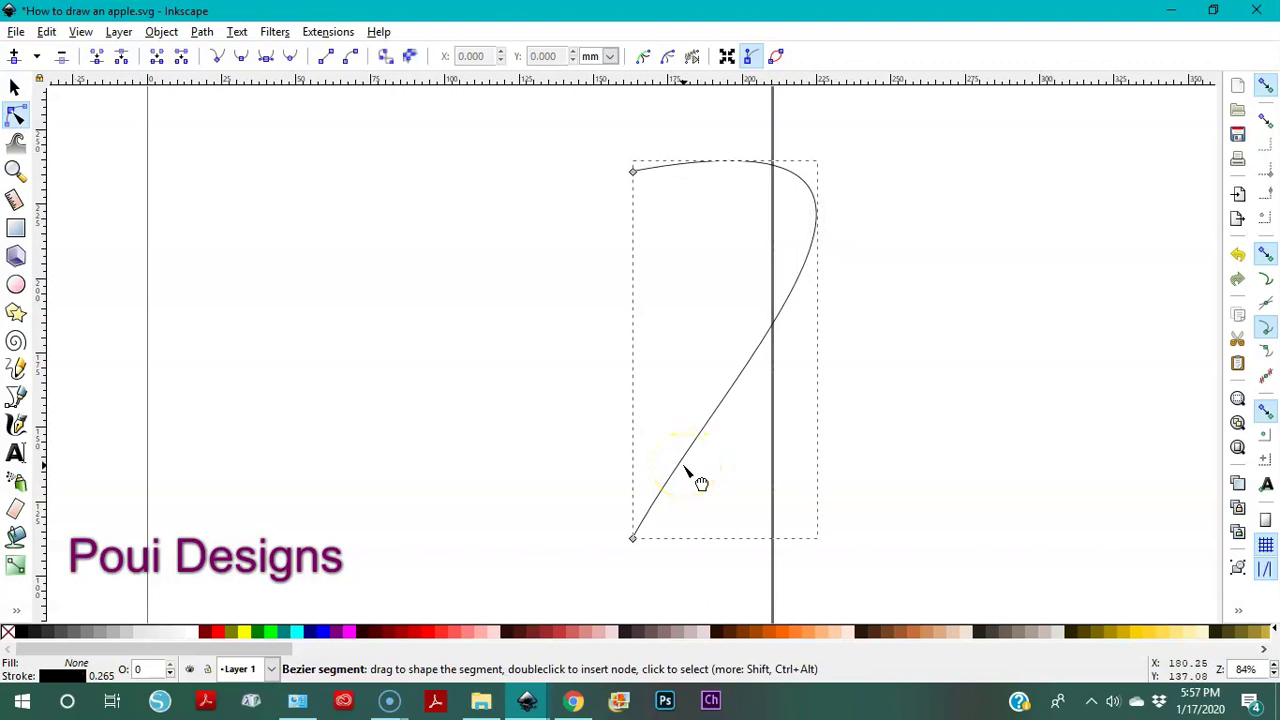
left_click_drag(679, 468, 727, 534)
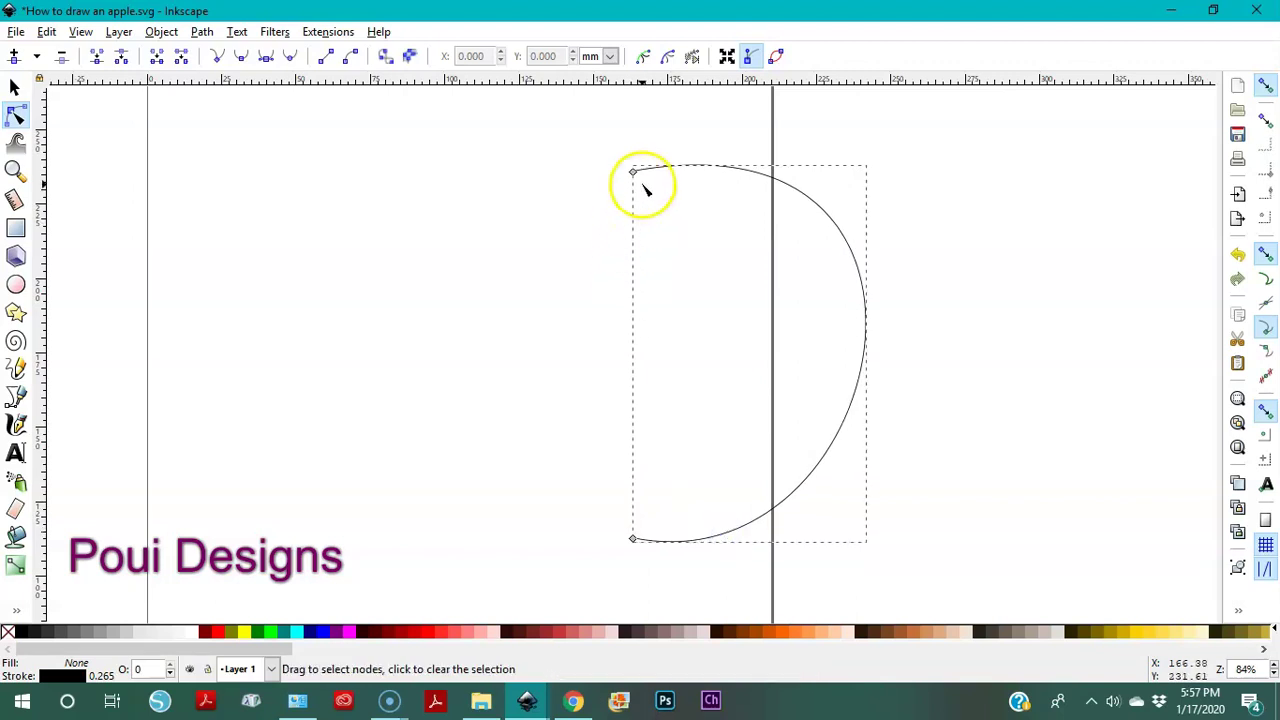
Nudge the curve's top node down and left and pull its handle up for a smooth arch
key("minus")
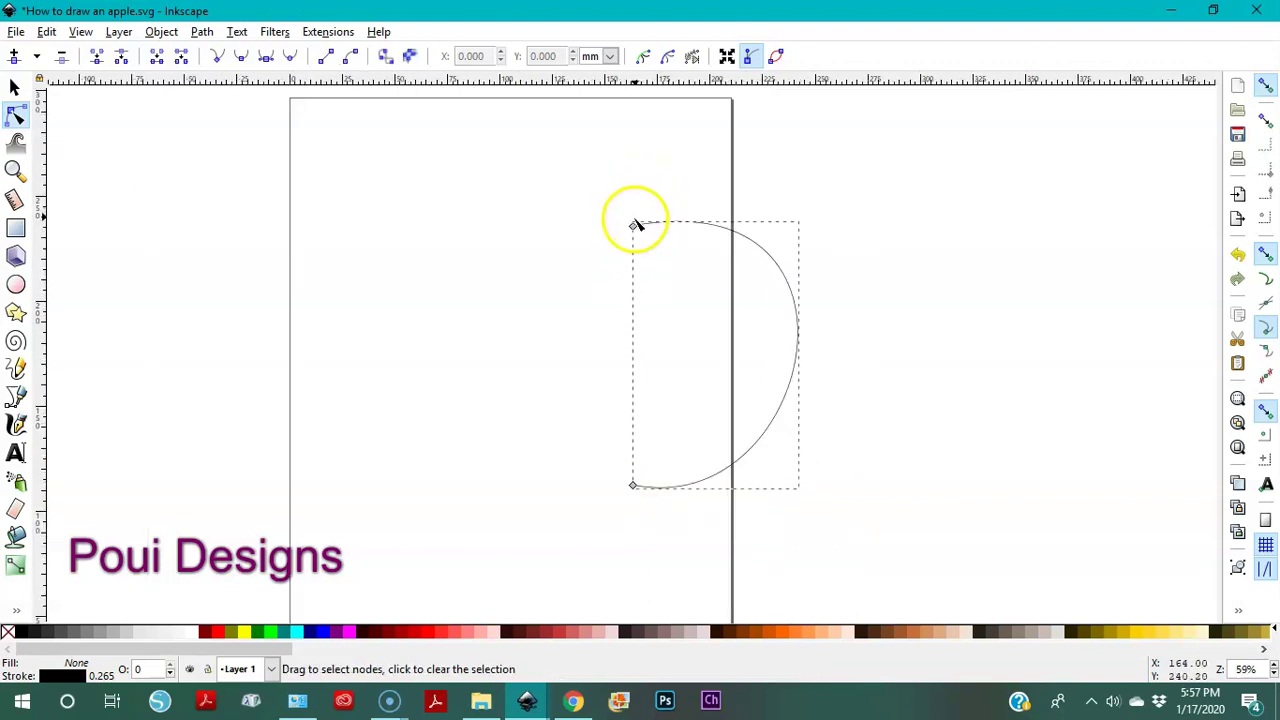
left_click_drag(633, 229, 632, 238)
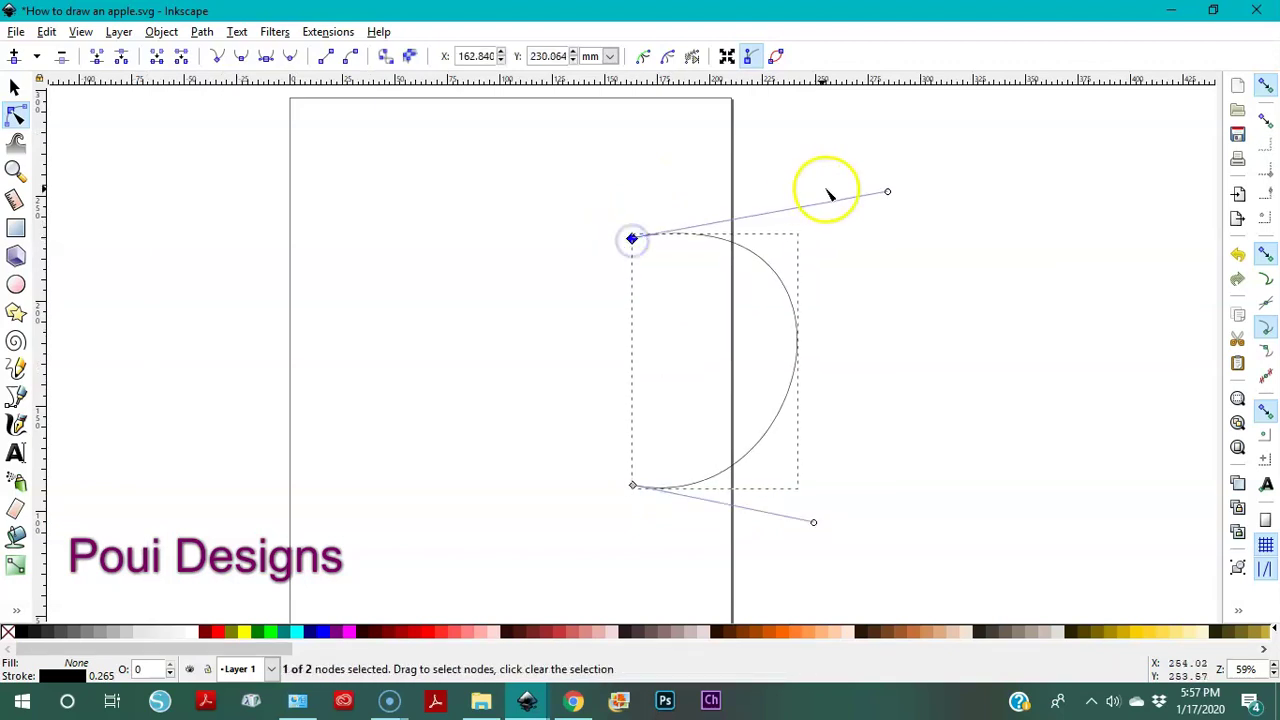
left_click_drag(888, 190, 885, 155)
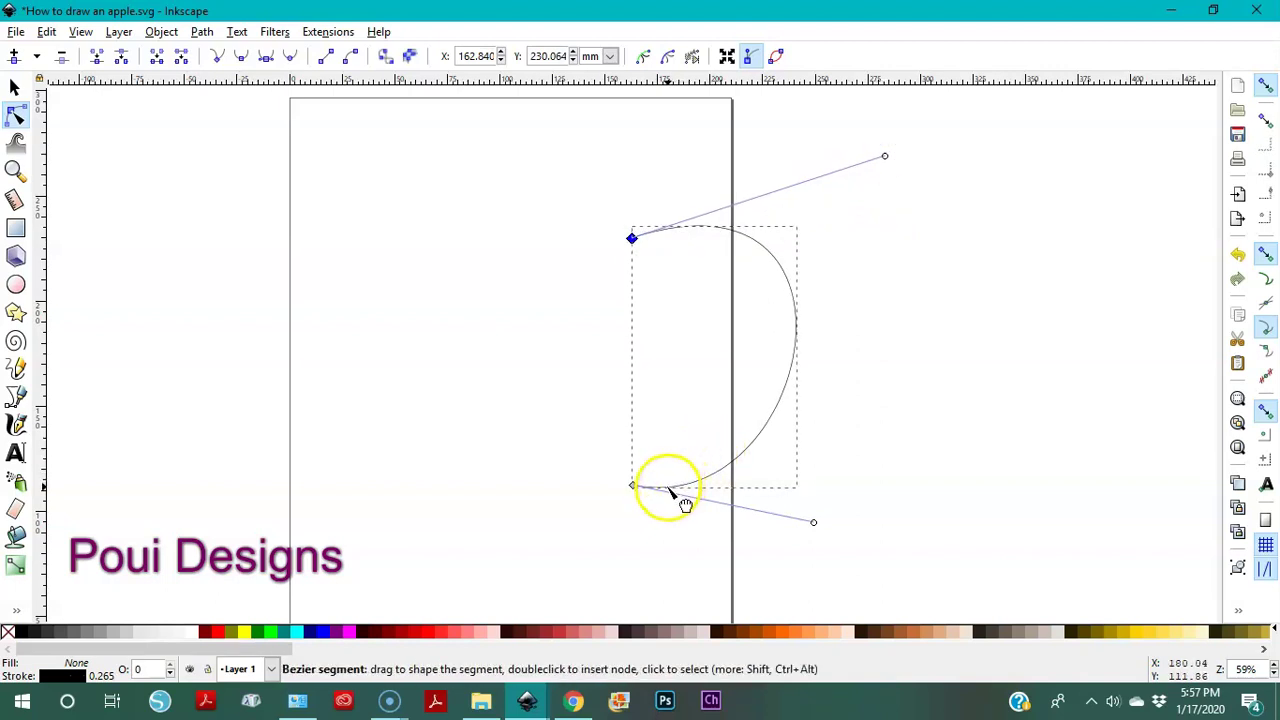
left_click(636, 350)
mouse_move(631, 239)
left_mouse_down()
mouse_move(620, 241)
mouse_move(637, 241)
left_mouse_up()
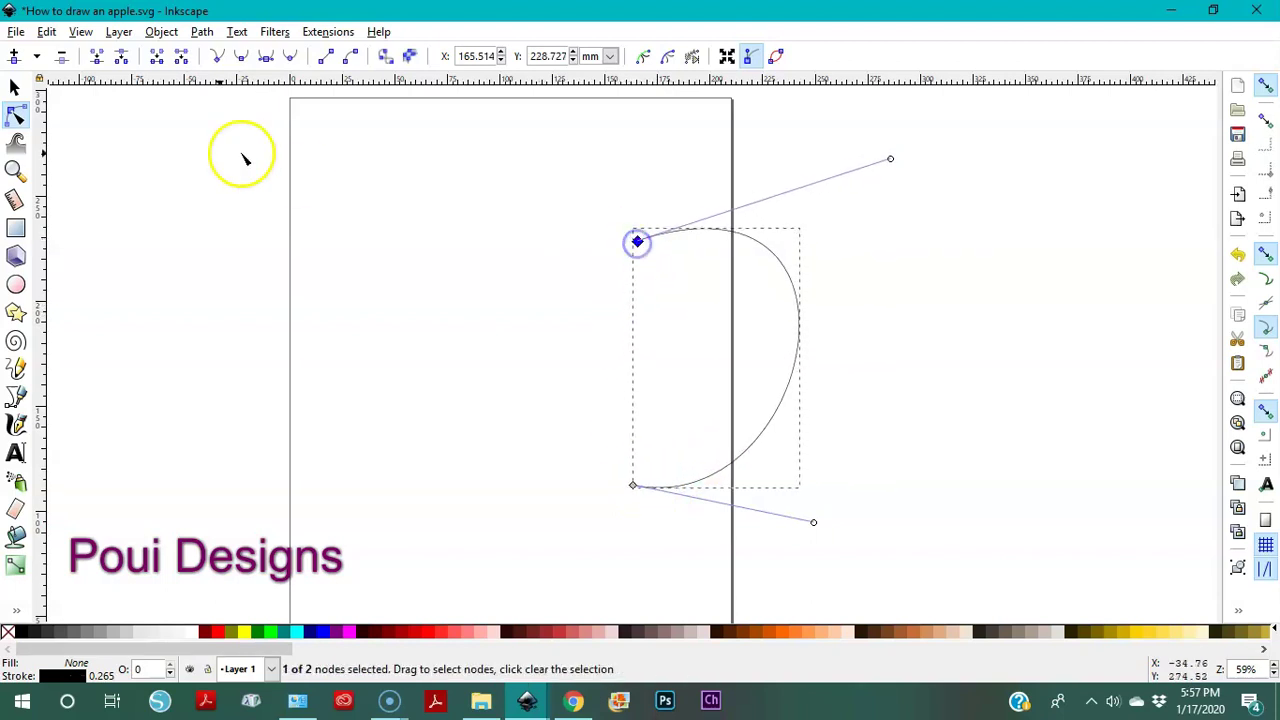
left_click(15, 87)
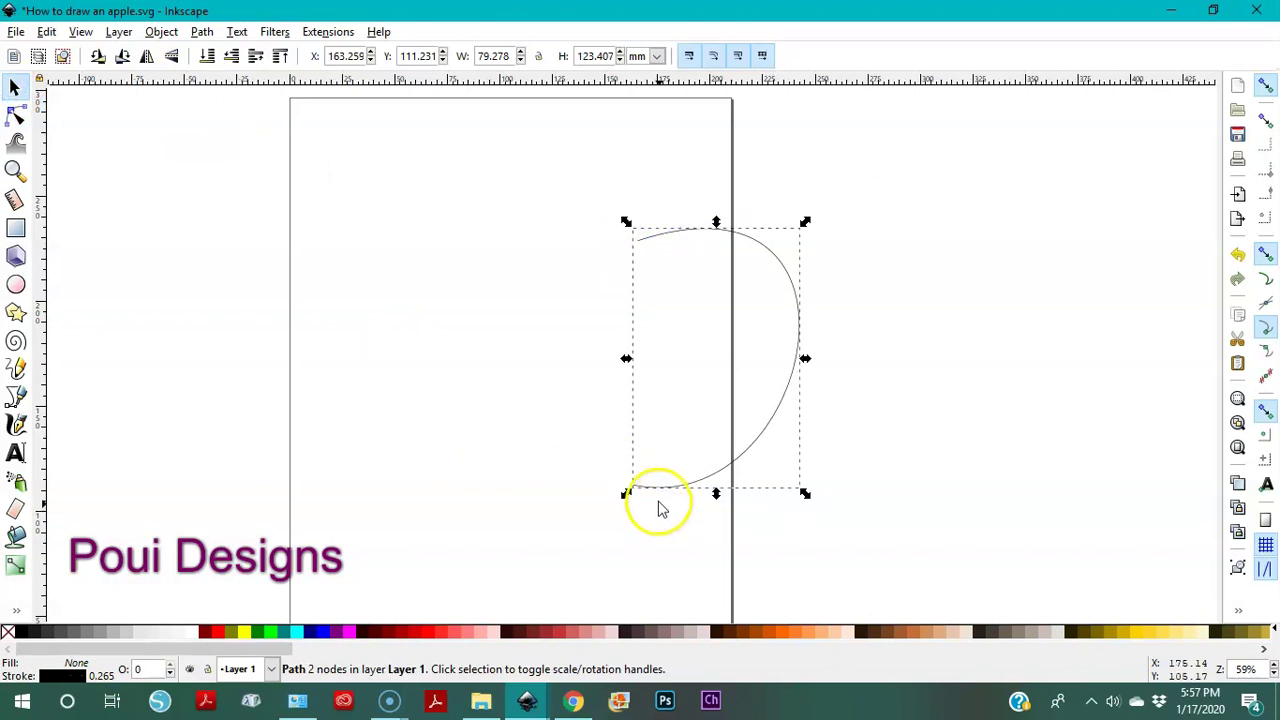
Duplicate the half curve, flip the copy horizontally, and join it to the original's left
left_click_drag(657, 494, 544, 507)
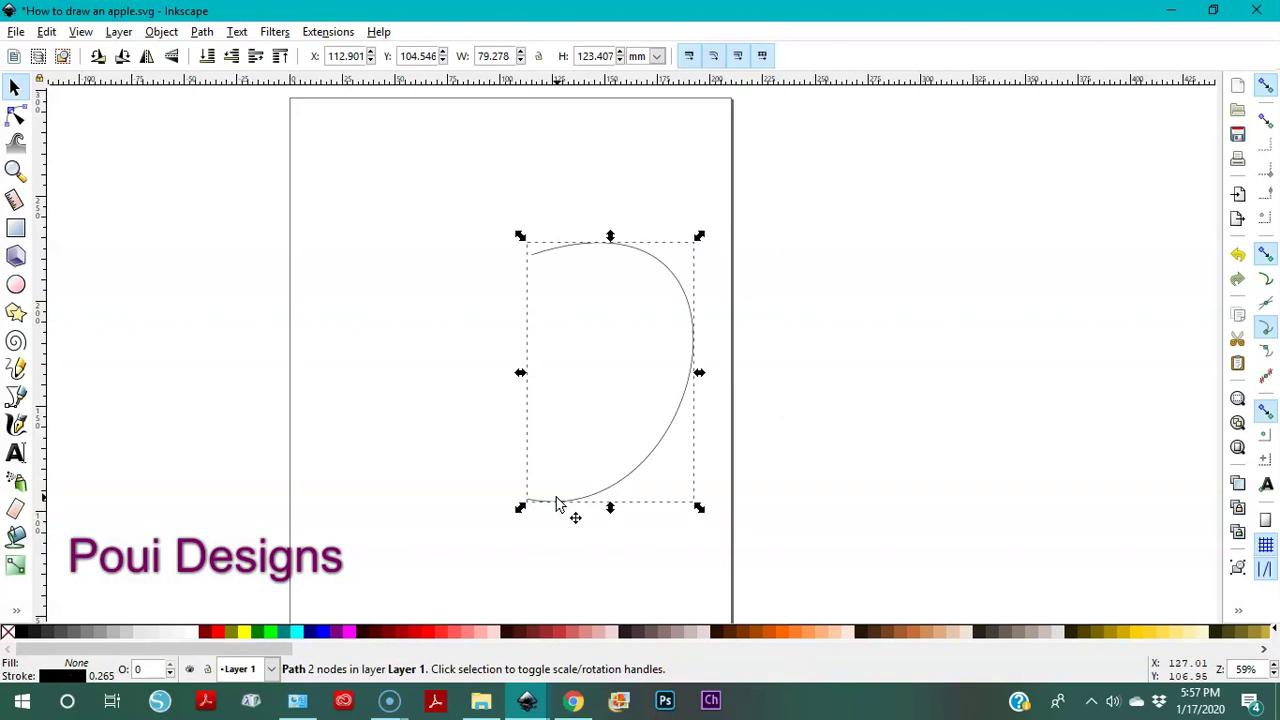
key("ctrl")
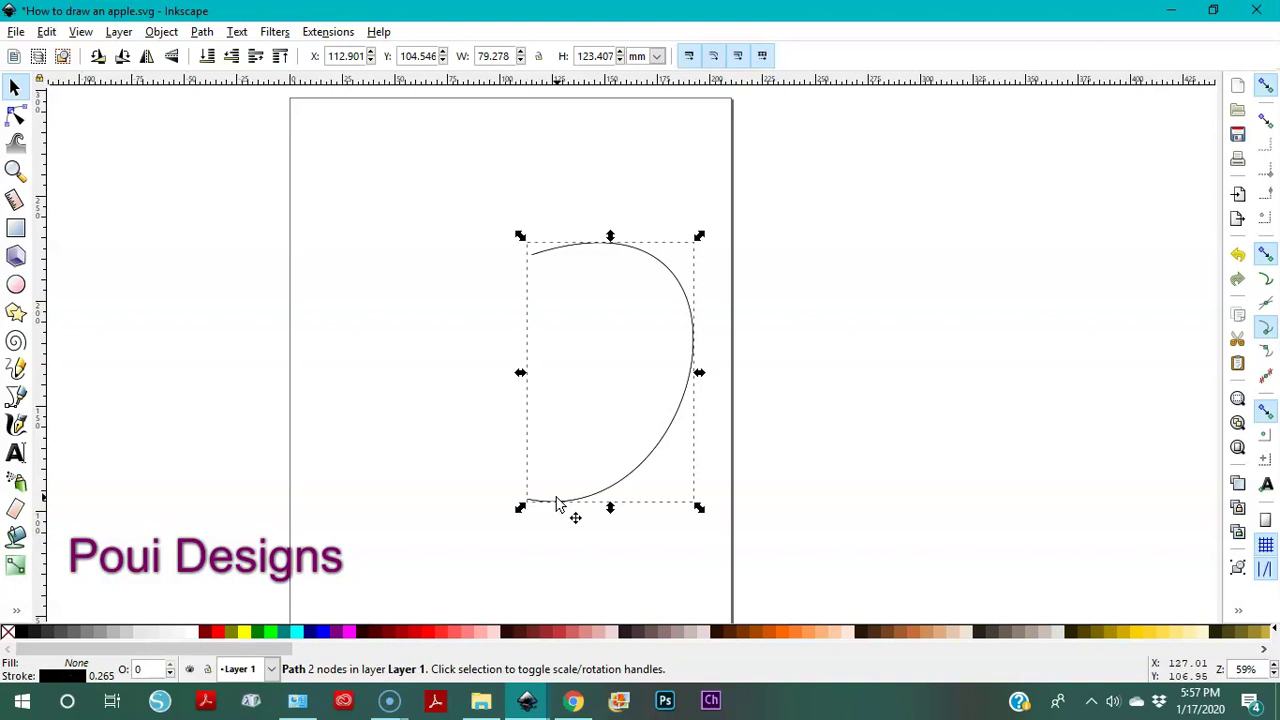
key("h")
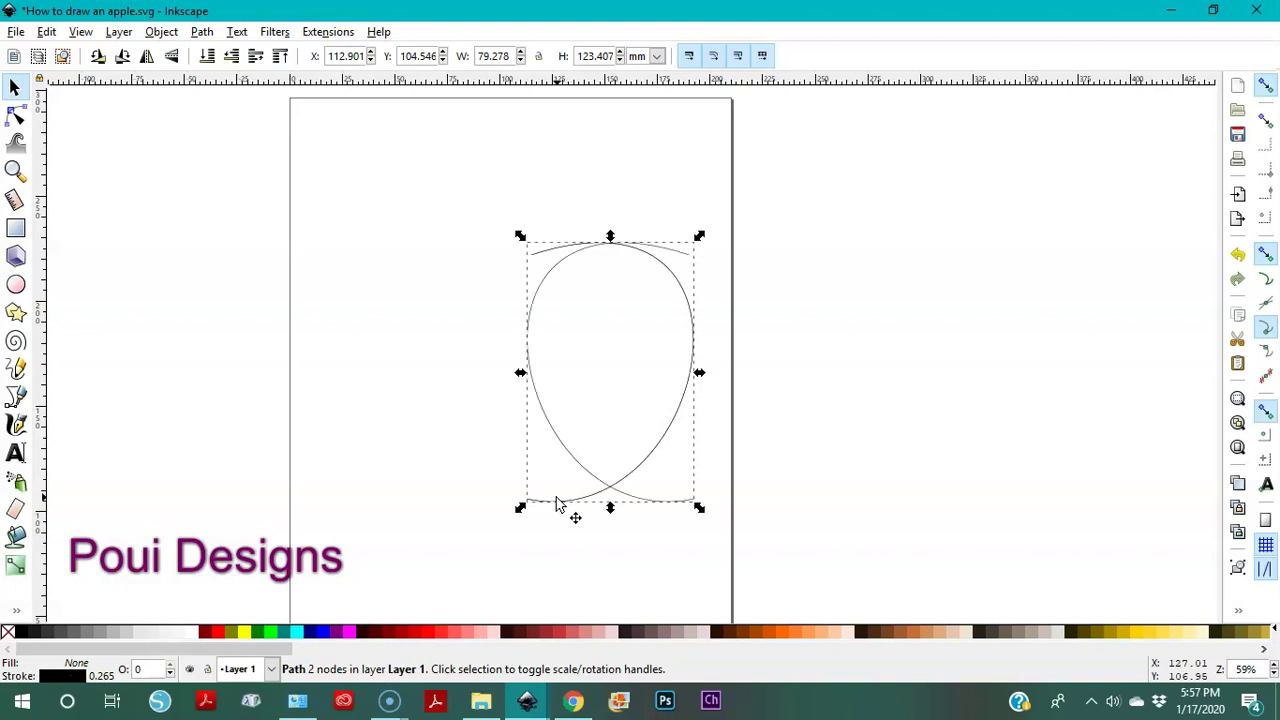
left_click_drag(563, 452, 418, 456)
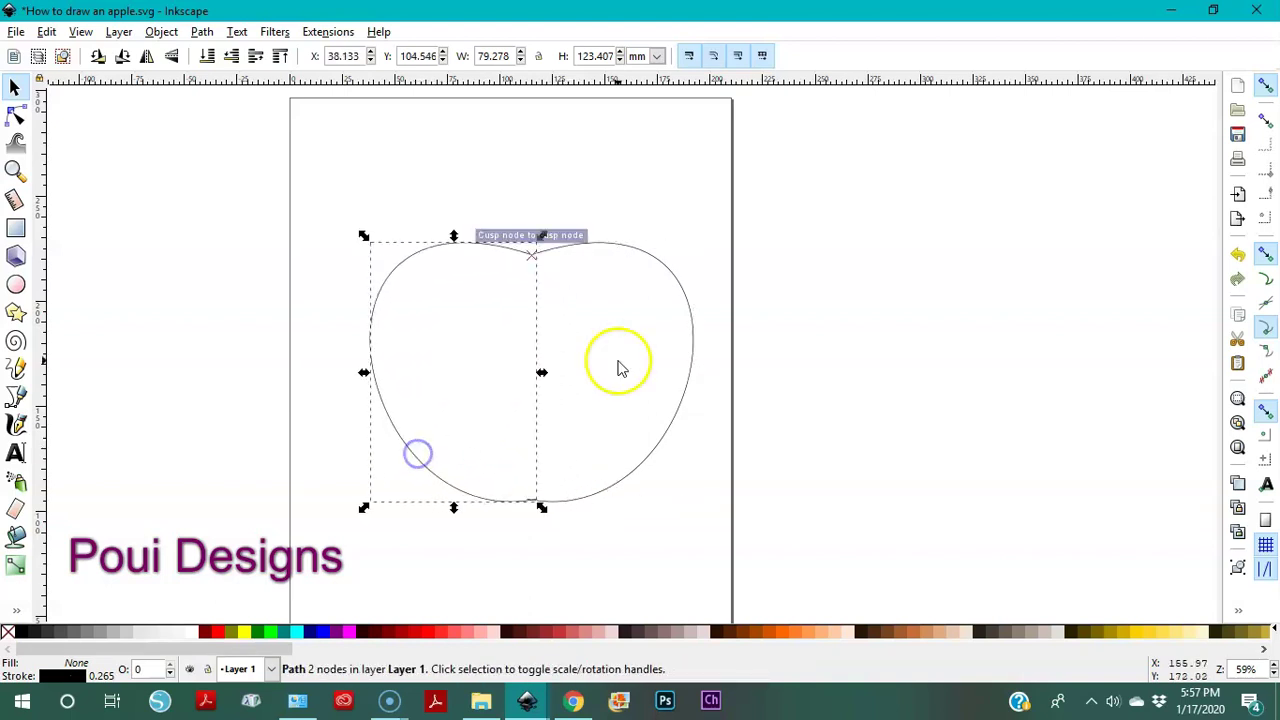
left_click(735, 373)
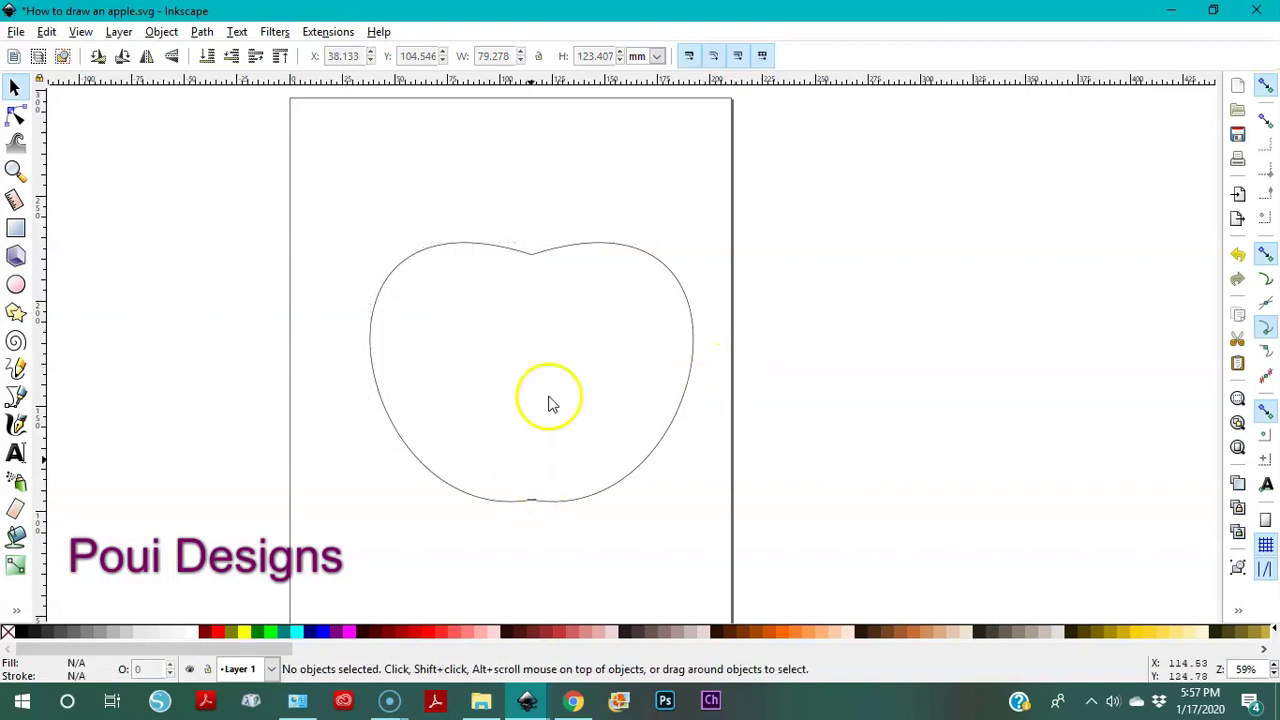
left_click(14, 167)
left_click(530, 254)
left_click(530, 254)
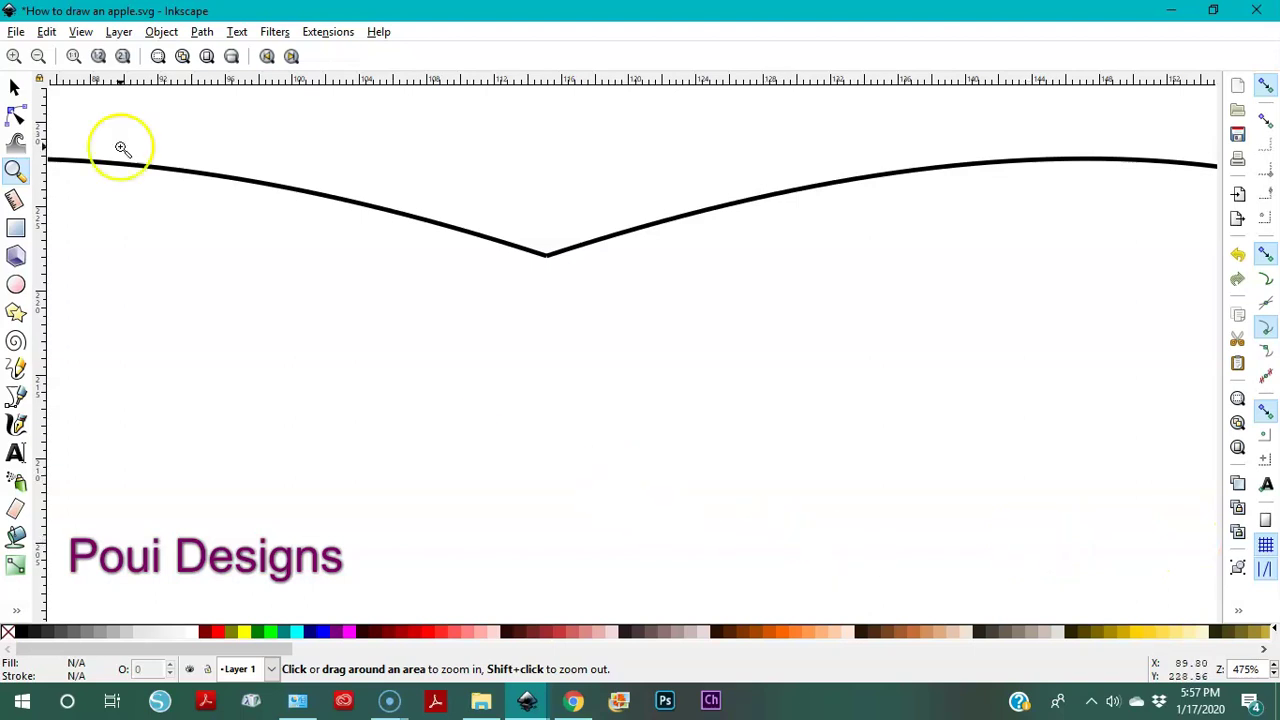
left_click(17, 85)
key("minus")
key("minus")
key("minus")
key("minus")
key("minus")
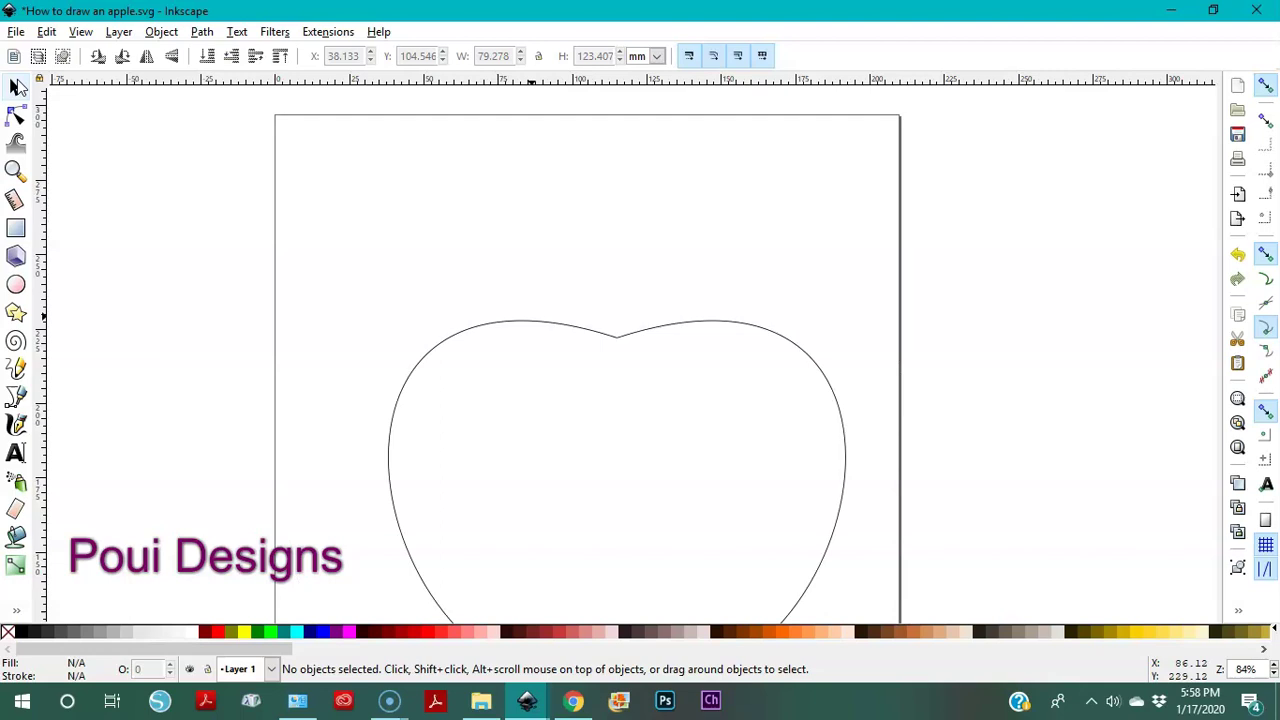
key("ctrl+b")
key("minus")
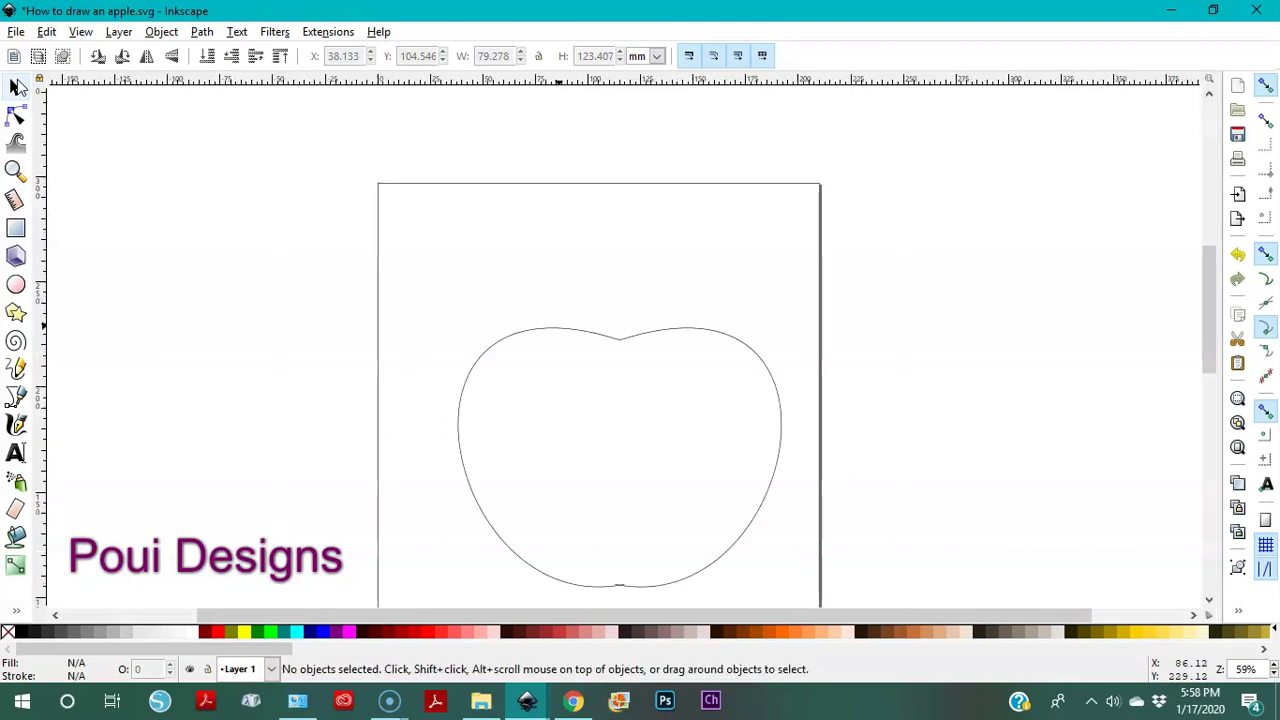
key("minus")
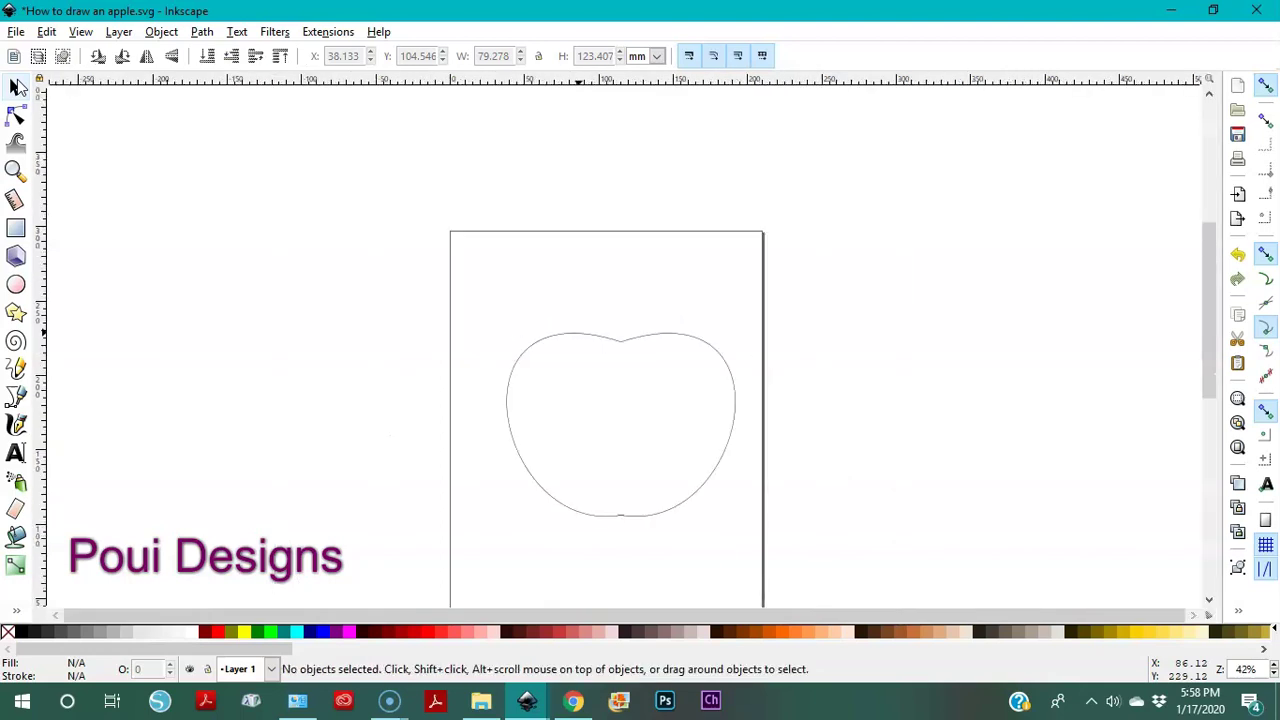
left_click(13, 170)
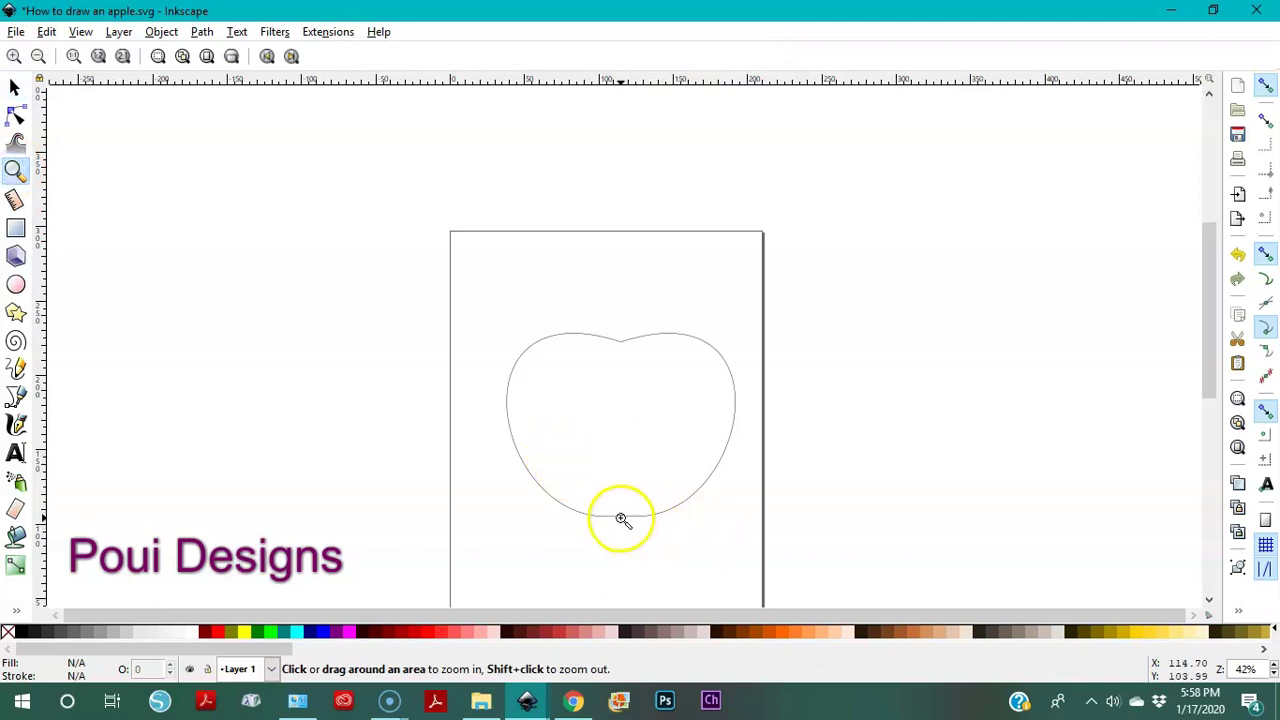
left_click(621, 519)
left_click(621, 519)
left_click(621, 519)
left_click(621, 519)
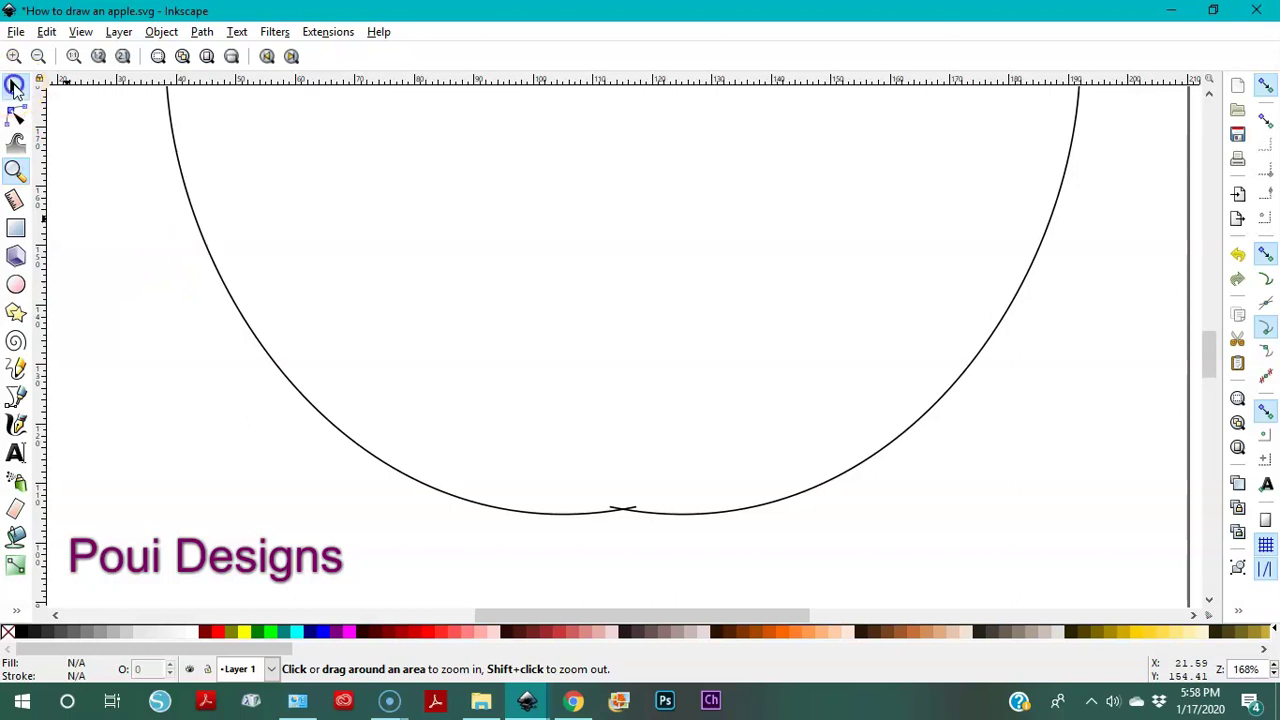
left_click(13, 86)
key("minus")
key("minus")
key("minus")
key("minus")
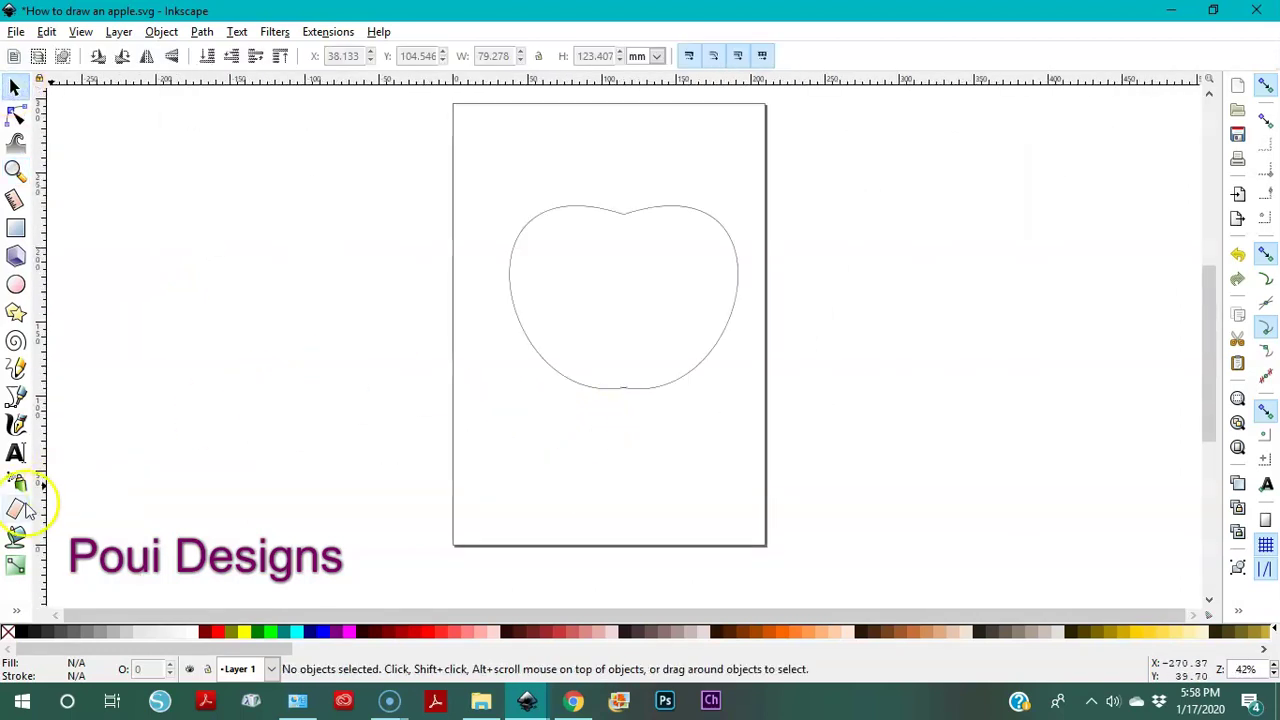
Fill the apple outline red with the Paint Bucket and move the fill aside
left_click(16, 537)
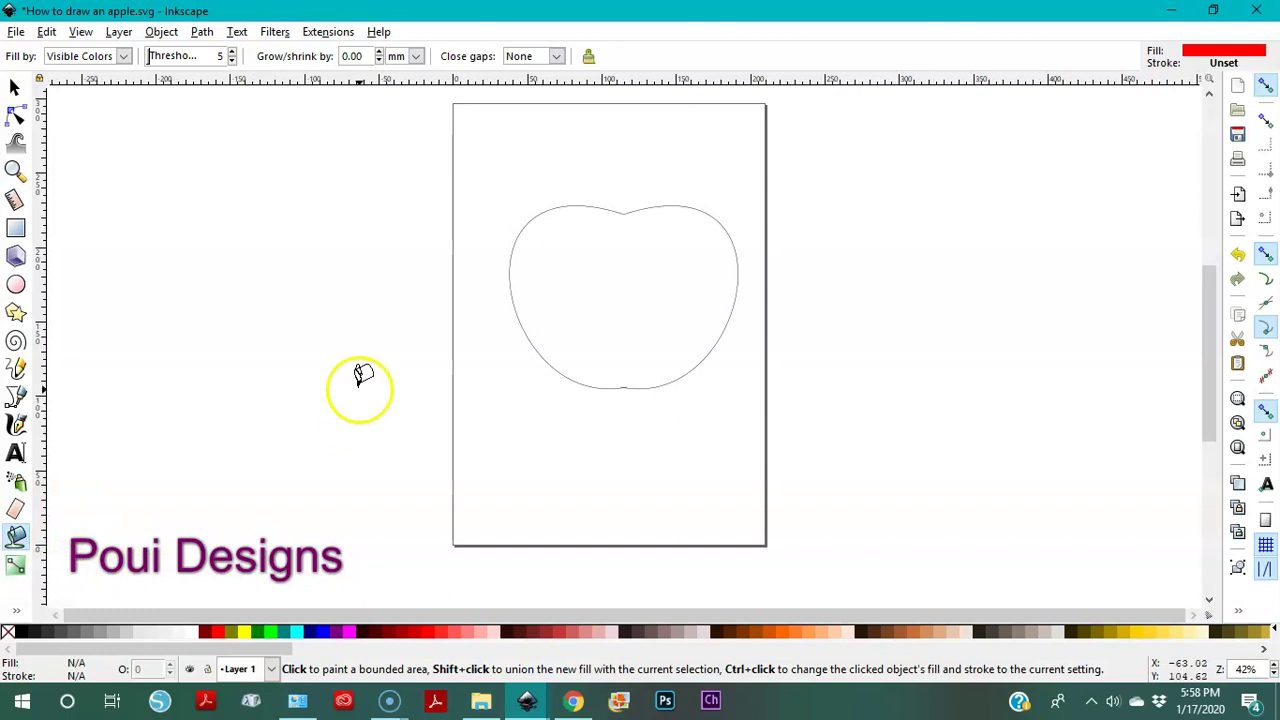
left_click(617, 272)
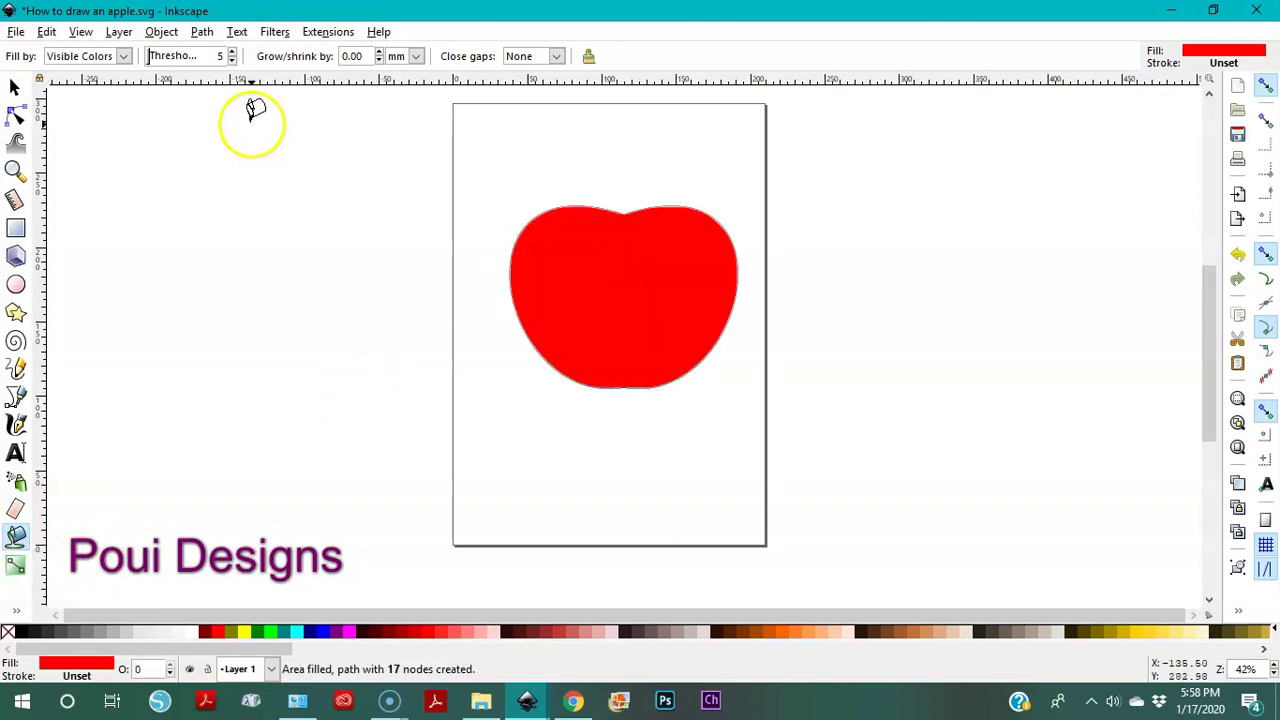
left_click(17, 88)
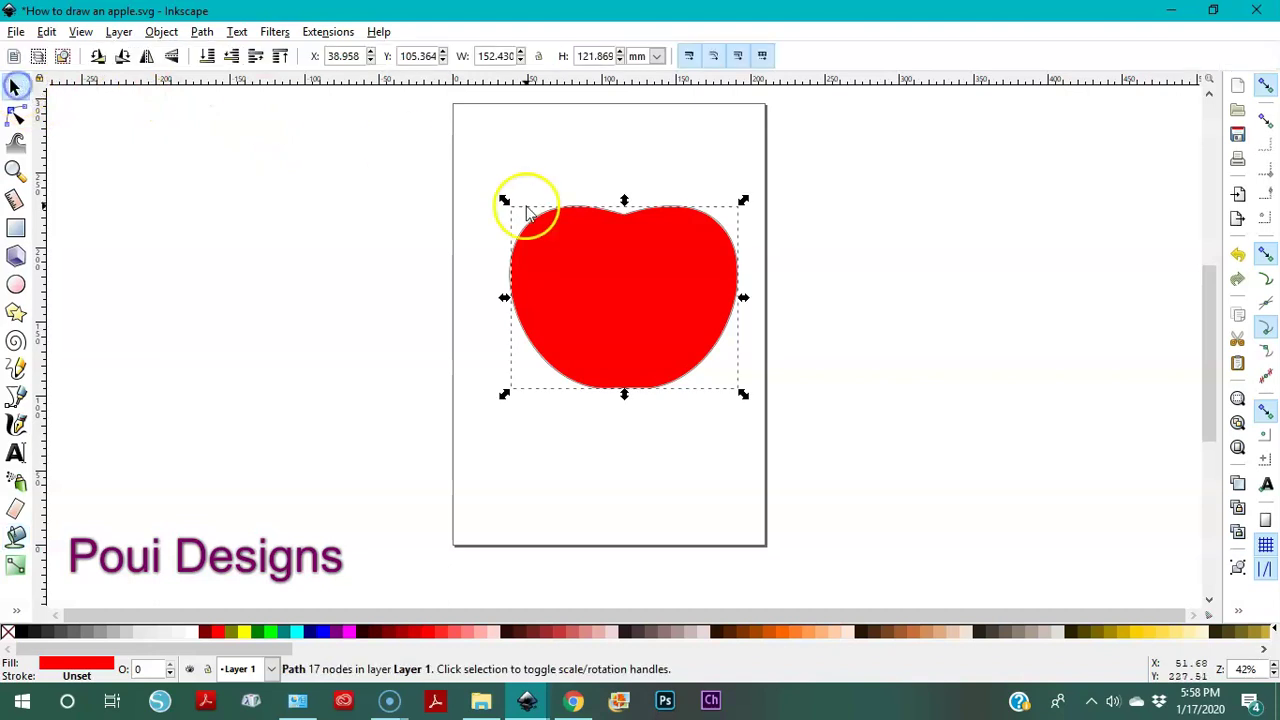
left_click(626, 306)
left_click_drag(663, 288, 378, 363)
Delete both leftover outline halves and move the red apple back onto the page
left_click(574, 214)
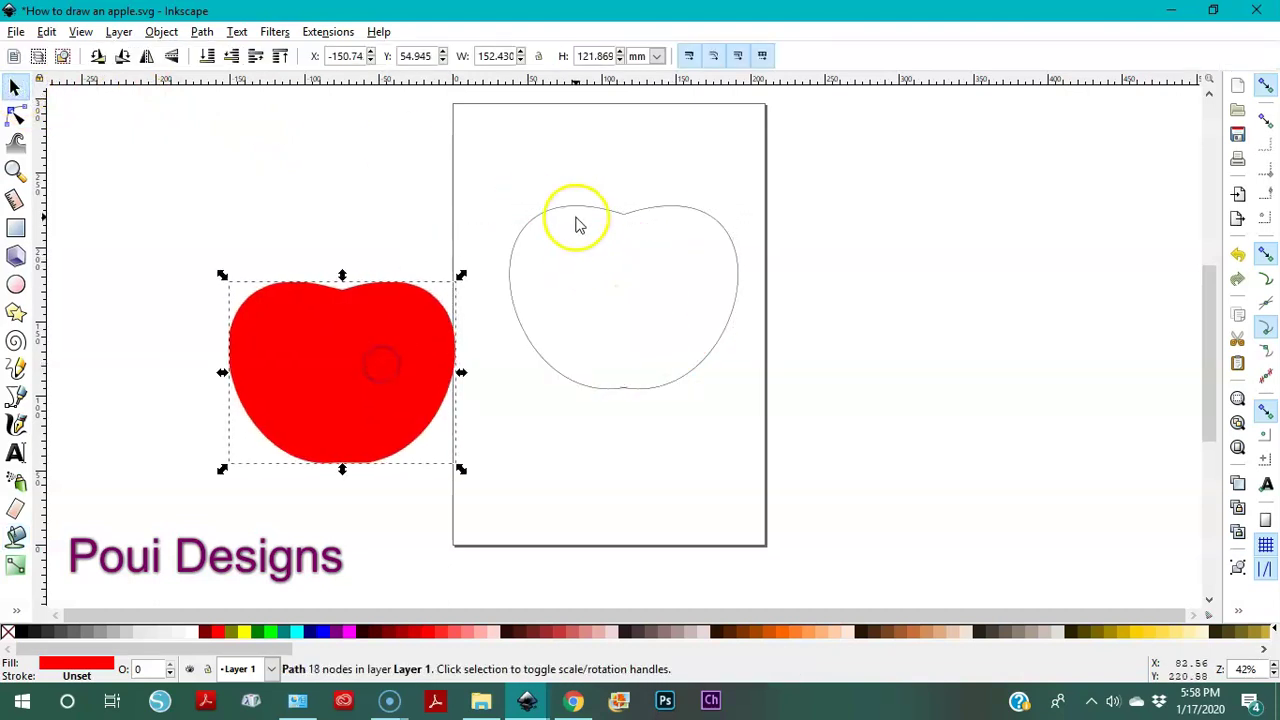
left_click_drag(474, 151, 835, 456)
key("Delete")
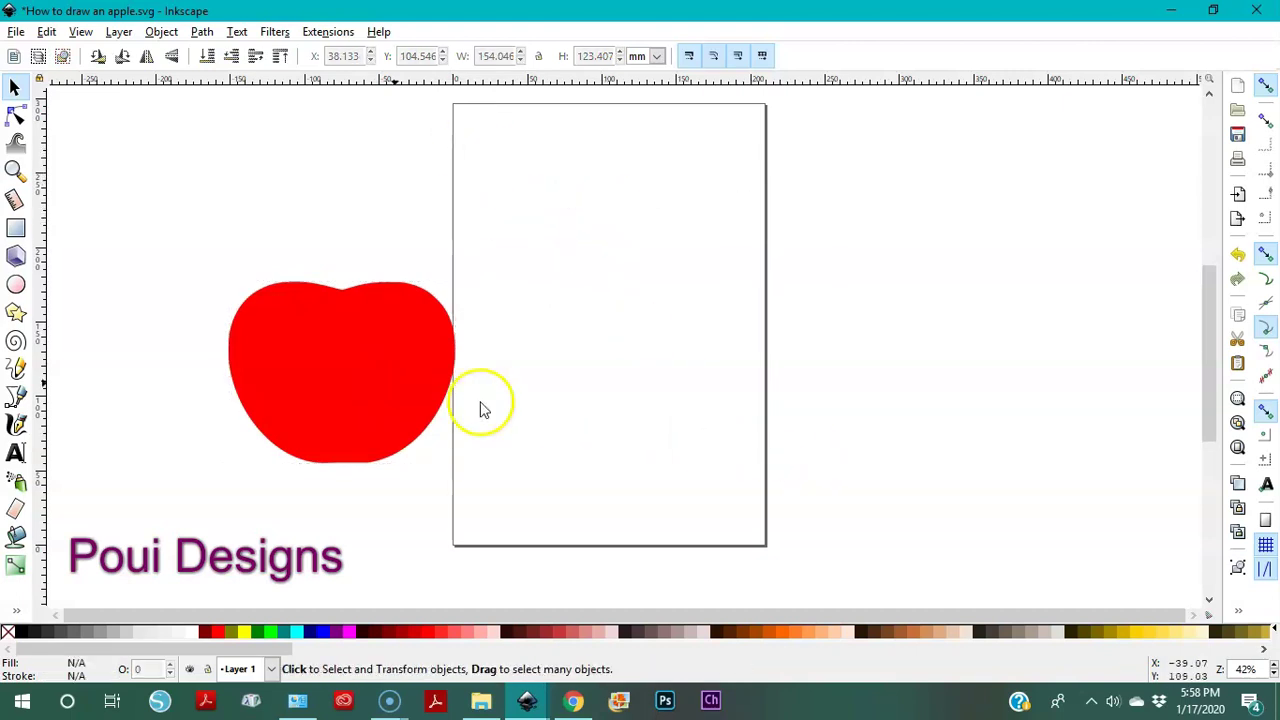
left_click_drag(320, 378, 591, 409)
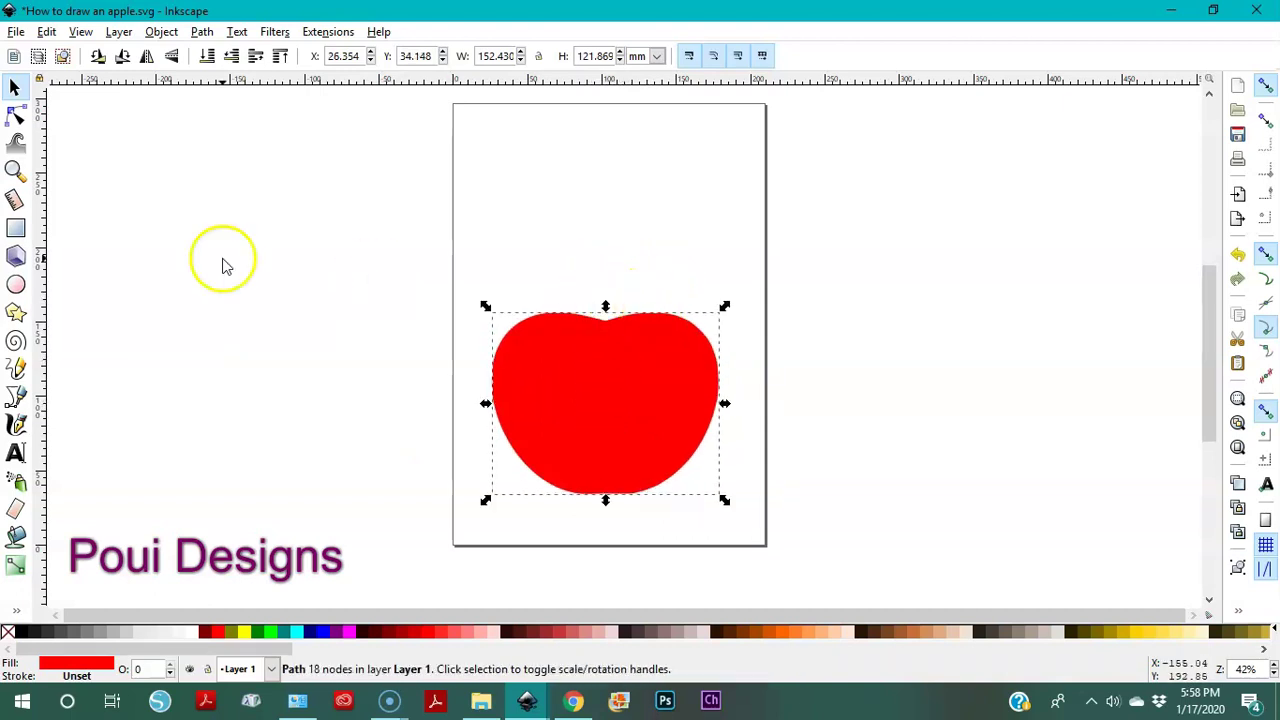
Draw a narrow three-point stem outline above the apple and zoom in on it
left_click(17, 395)
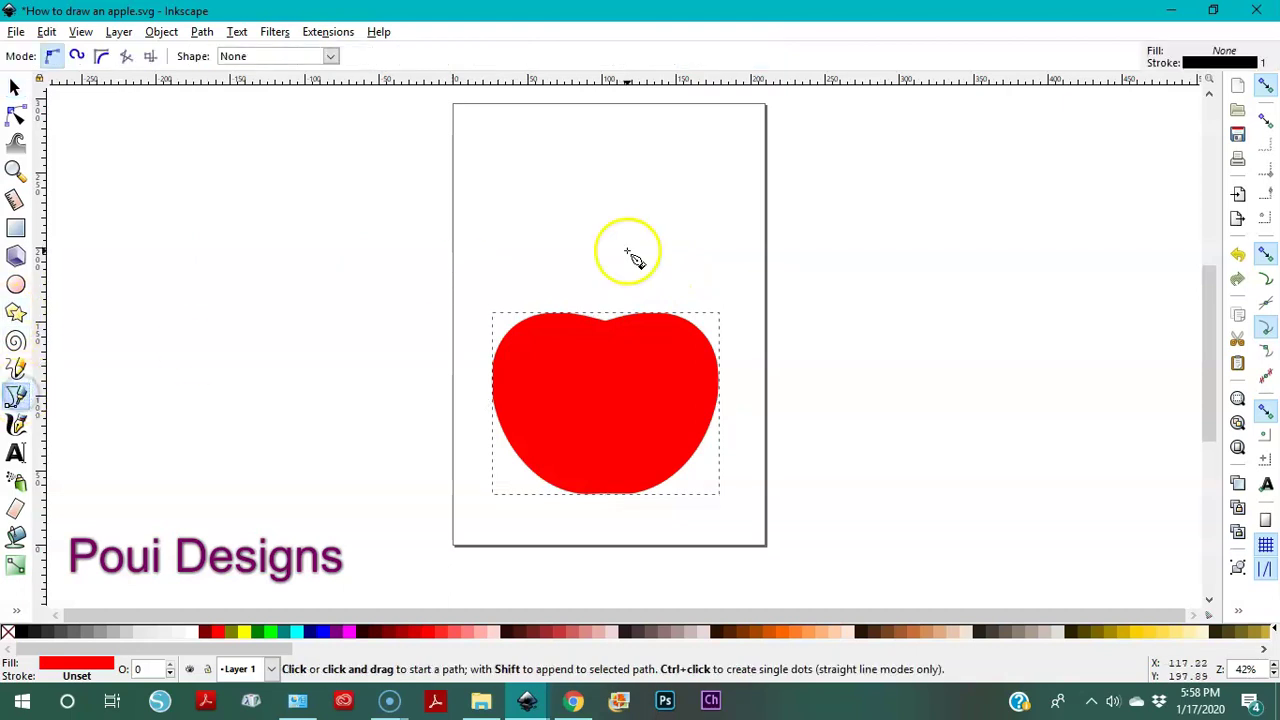
left_click(602, 214)
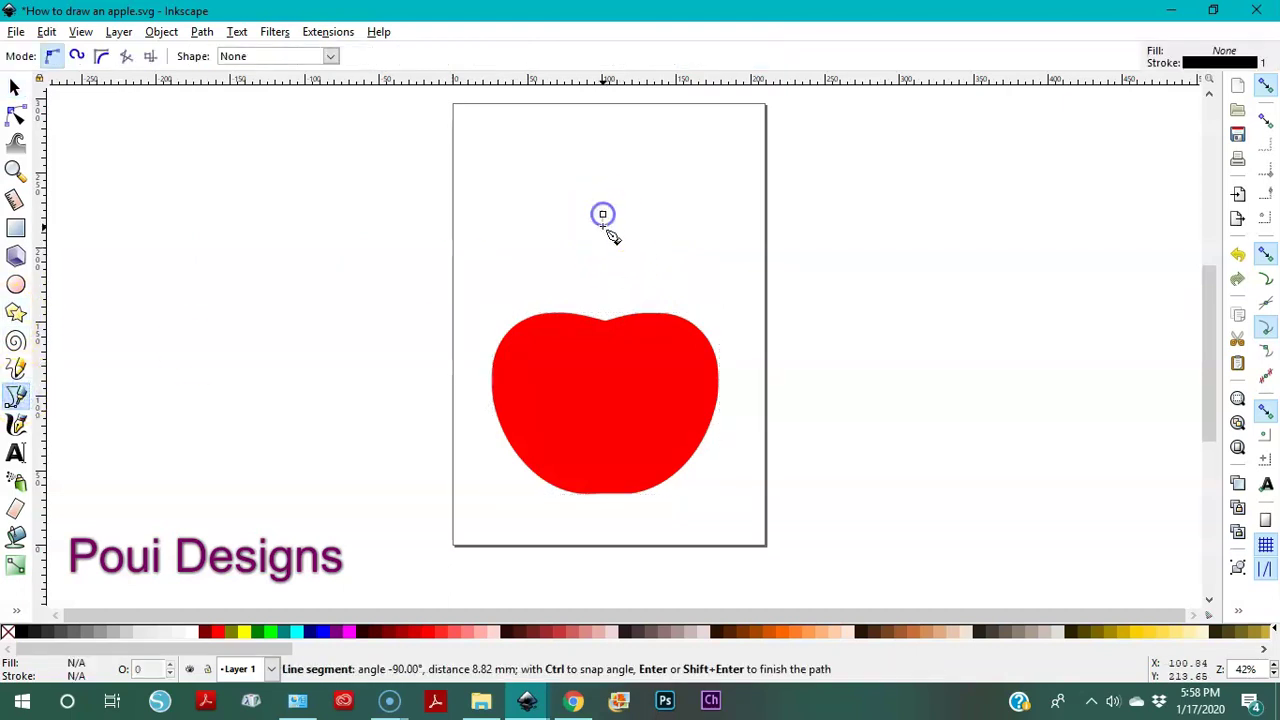
left_click(606, 250)
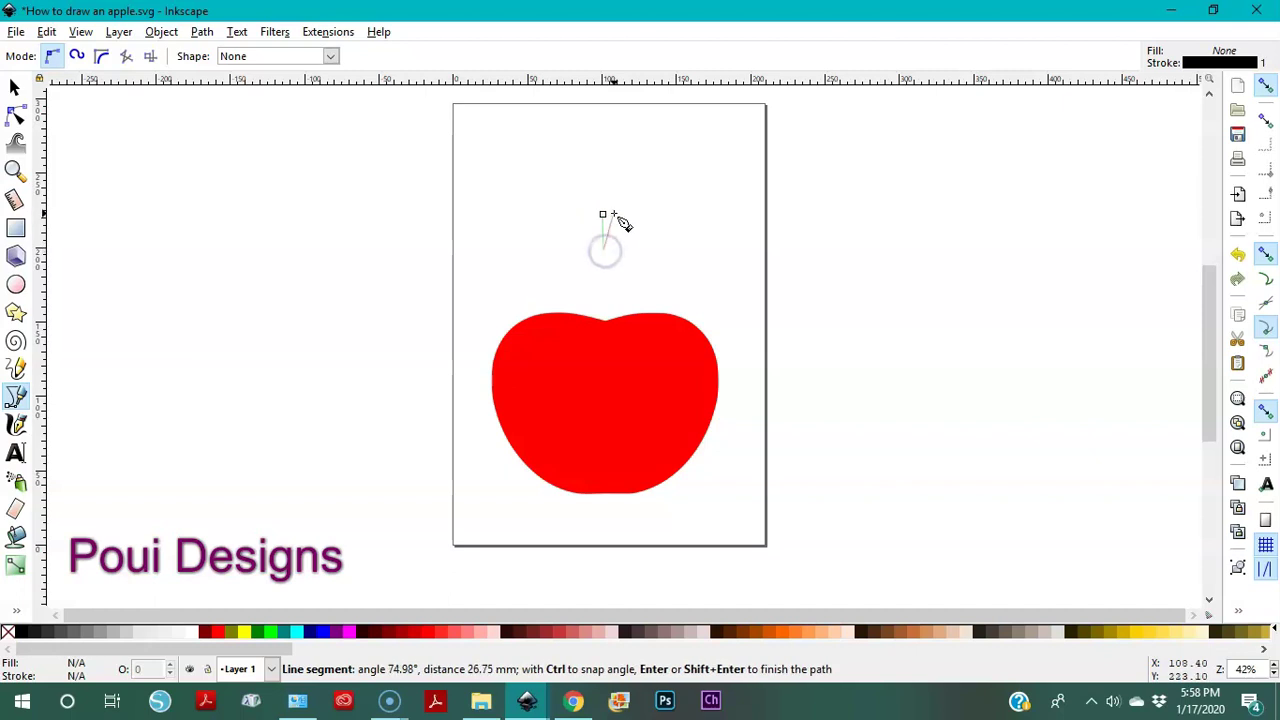
left_click(604, 215)
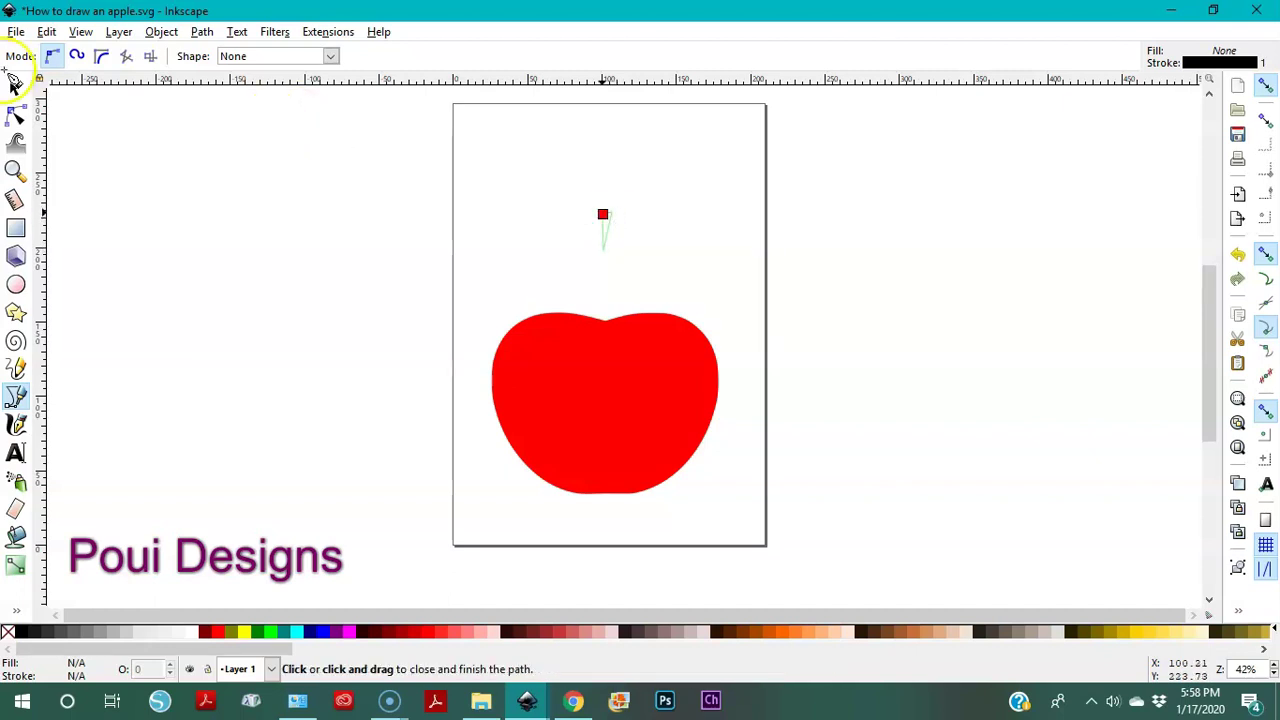
left_click(16, 88)
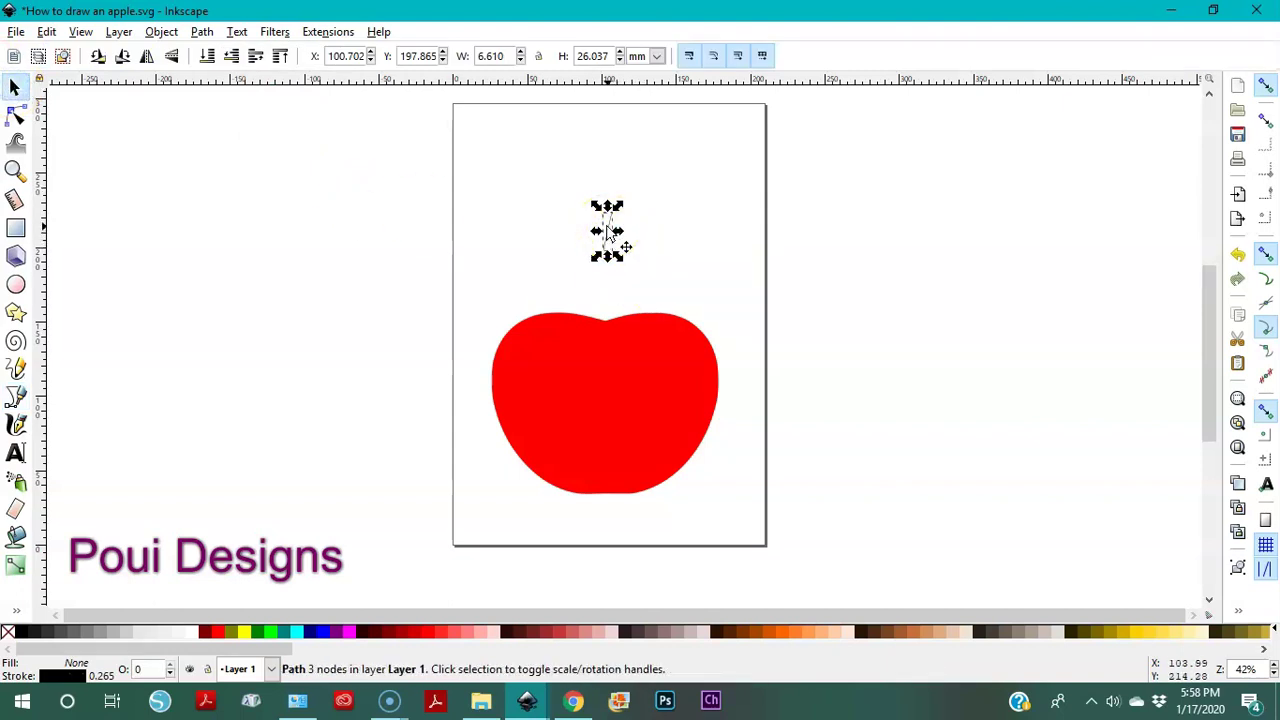
key("3")
key("minus")
key("minus")
key("minus")
key("minus")
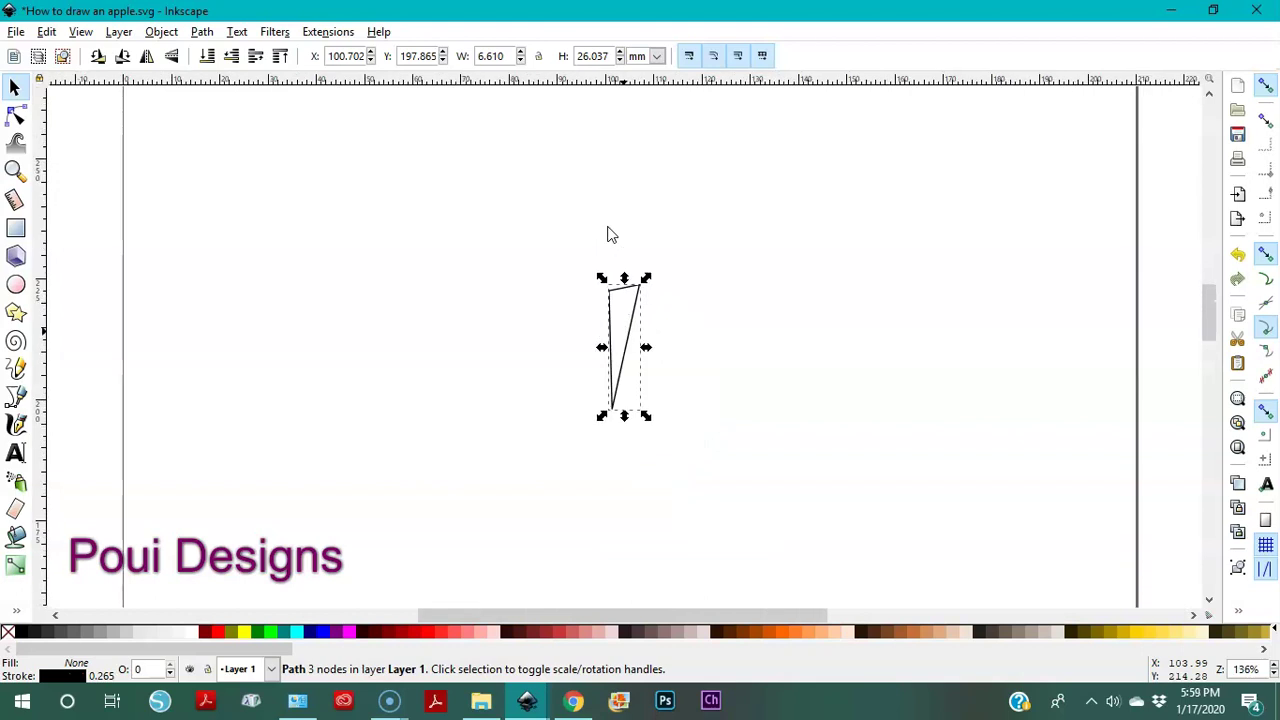
Duplicate the straight stem triangle and move the copy off to the left
double_click(608, 329)
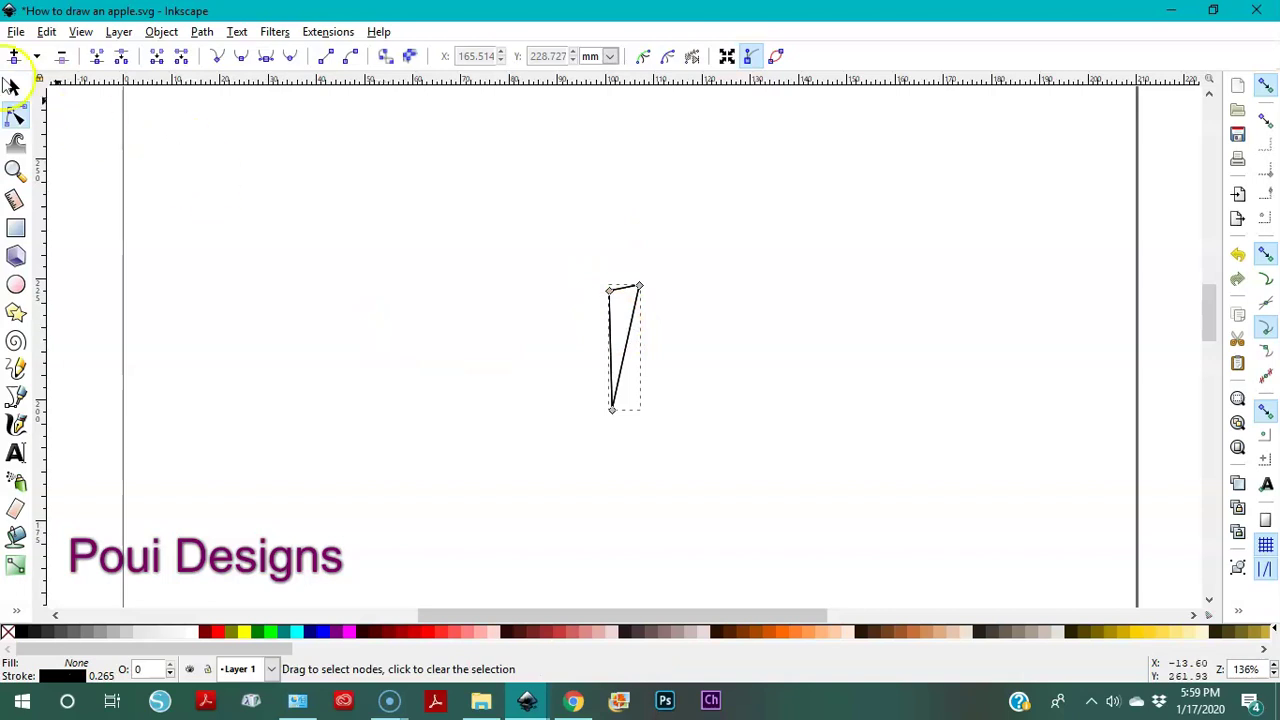
left_click(15, 90)
key("ctrl+d")
left_click_drag(600, 343, 329, 331)
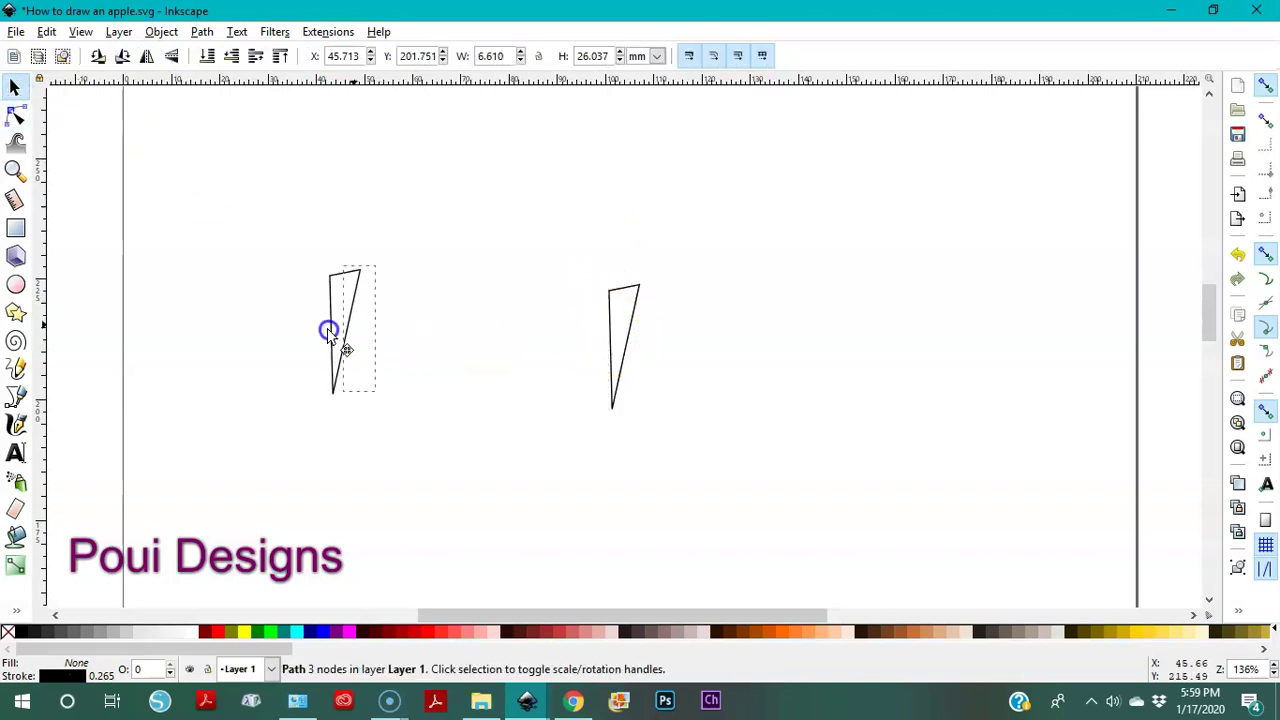
Bend the original stem's sides into curves with the Node tool
left_click(619, 377)
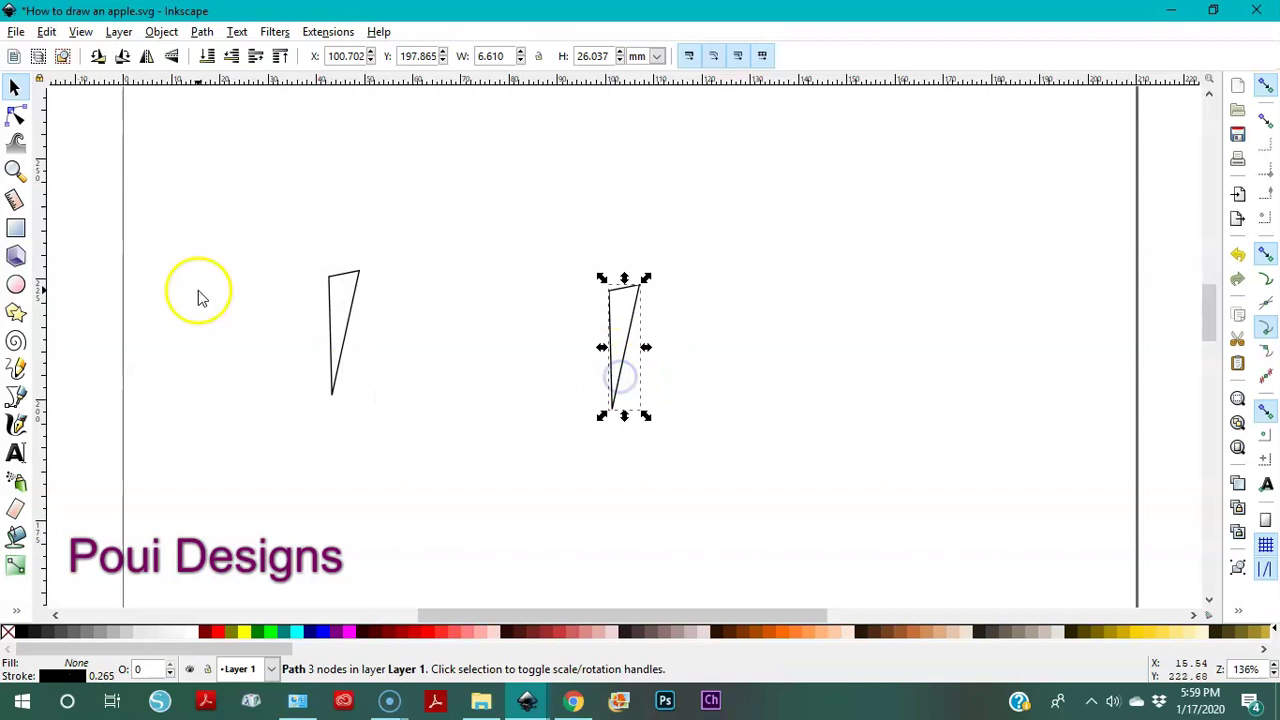
left_click(15, 116)
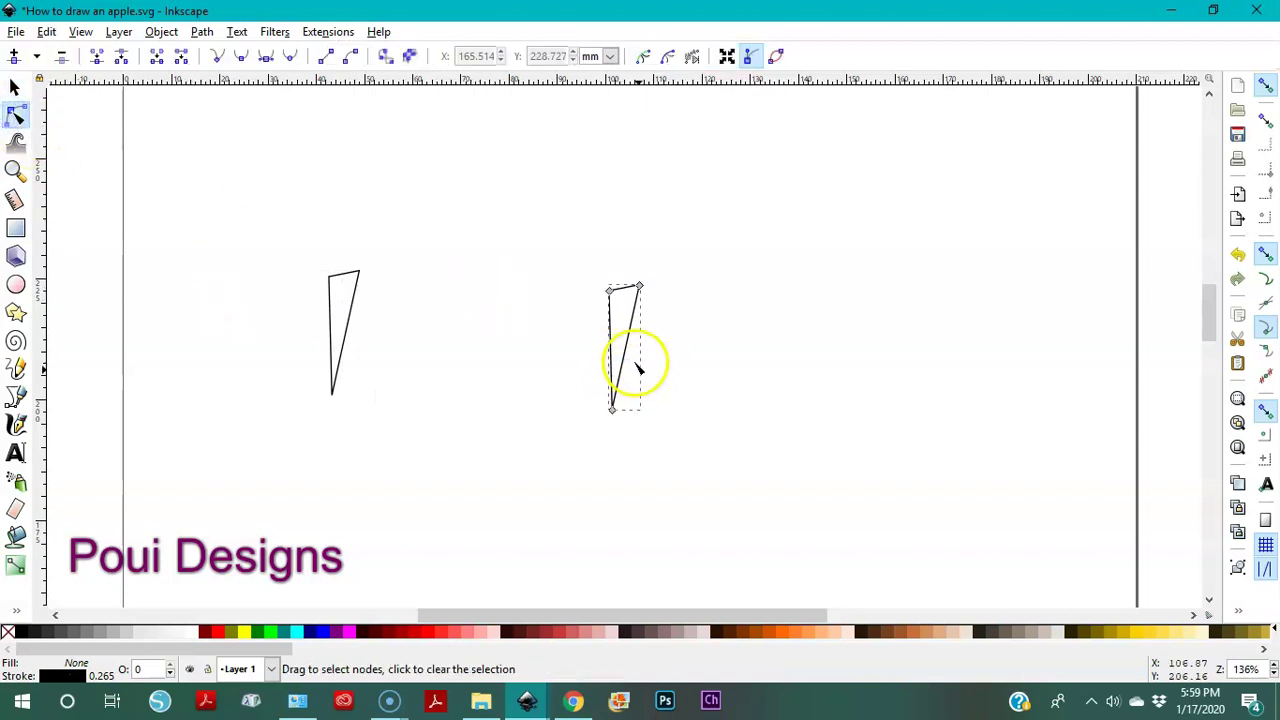
left_click_drag(633, 376, 645, 398)
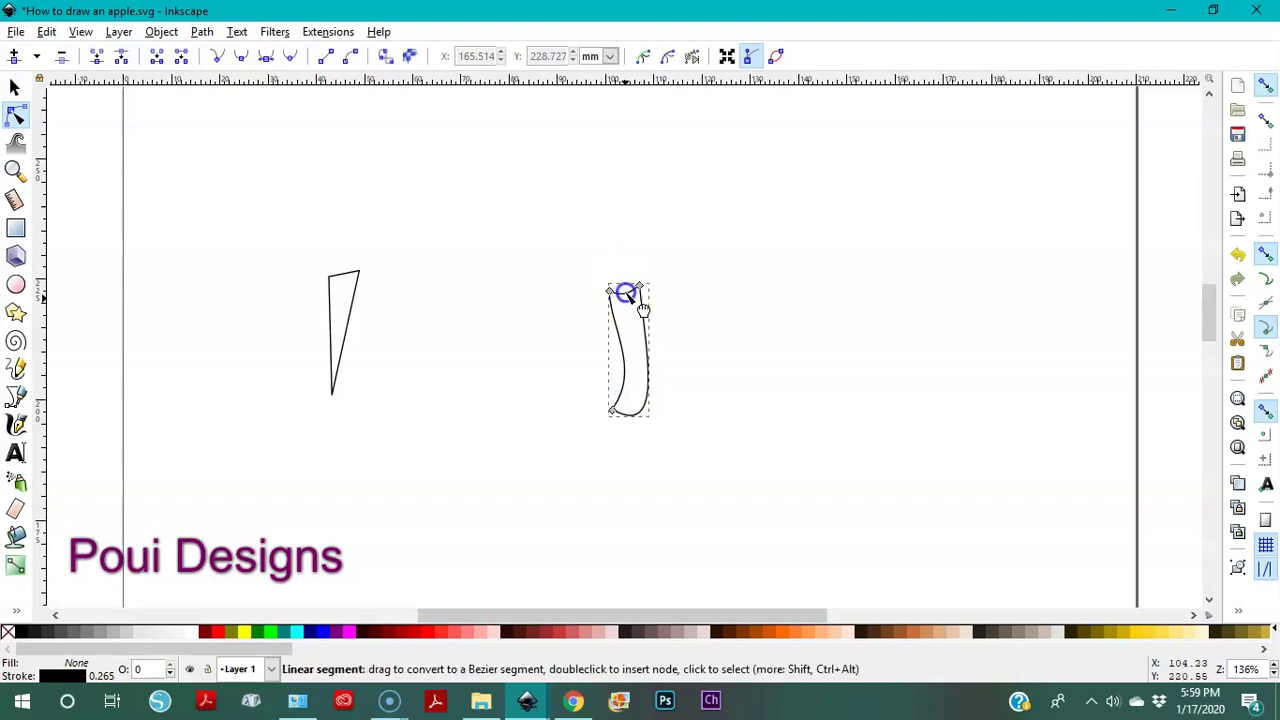
left_click_drag(627, 291, 628, 293)
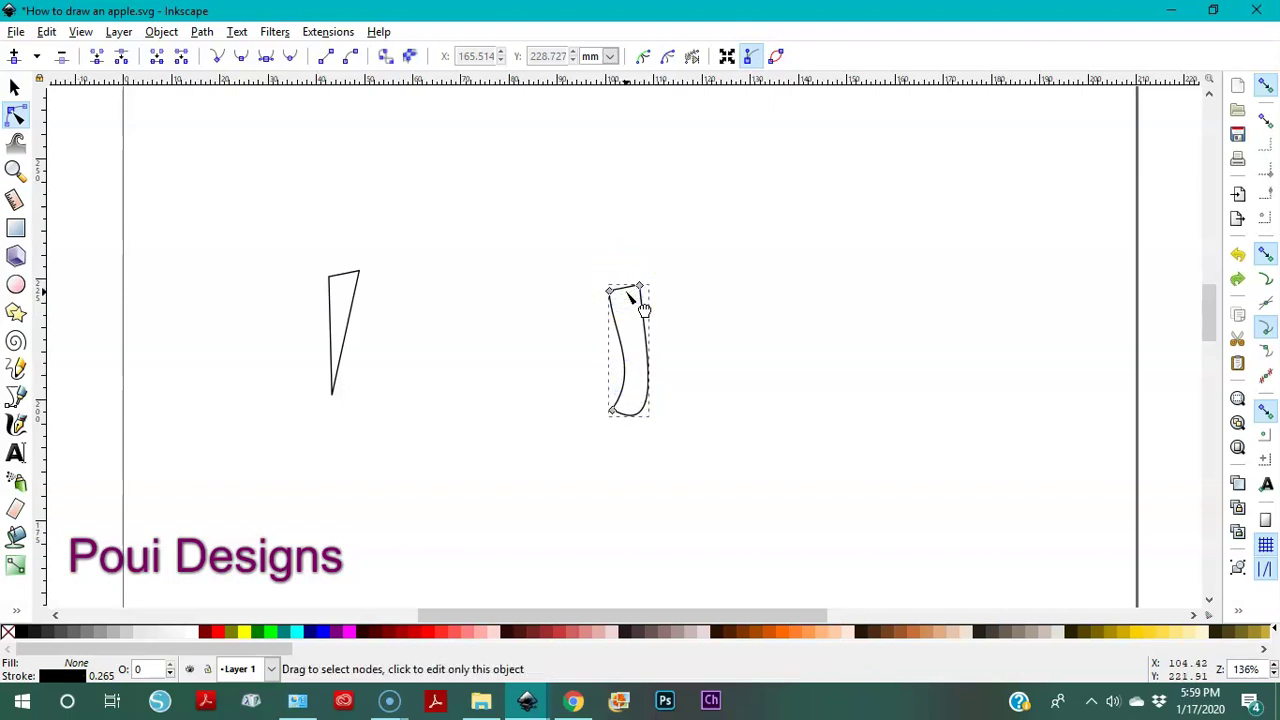
left_click(627, 348)
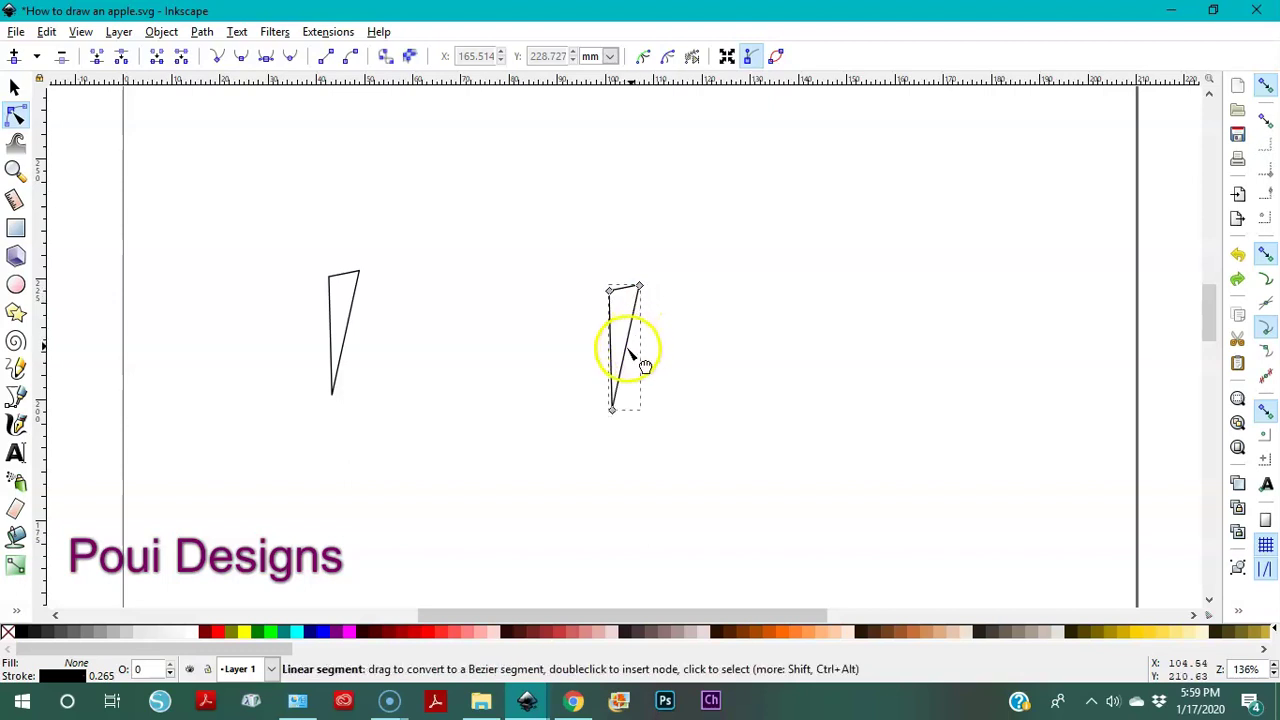
left_click_drag(640, 372, 649, 381)
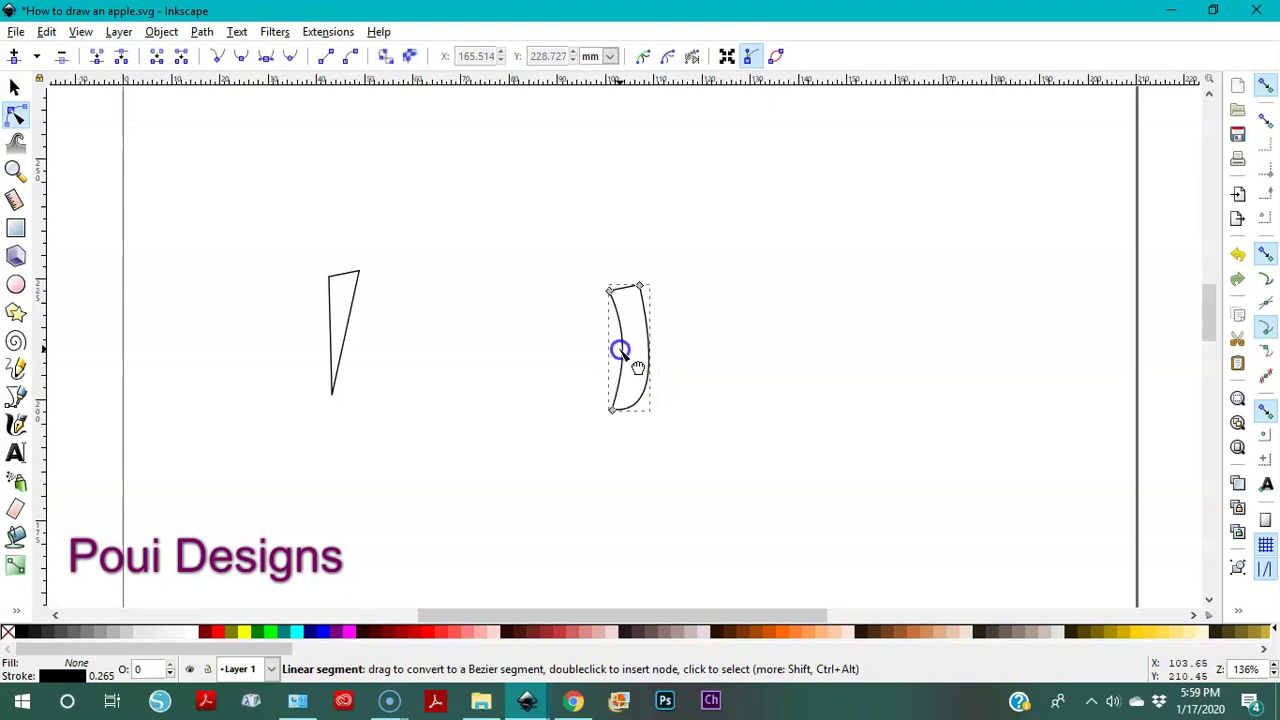
left_click(623, 306)
left_click(624, 291)
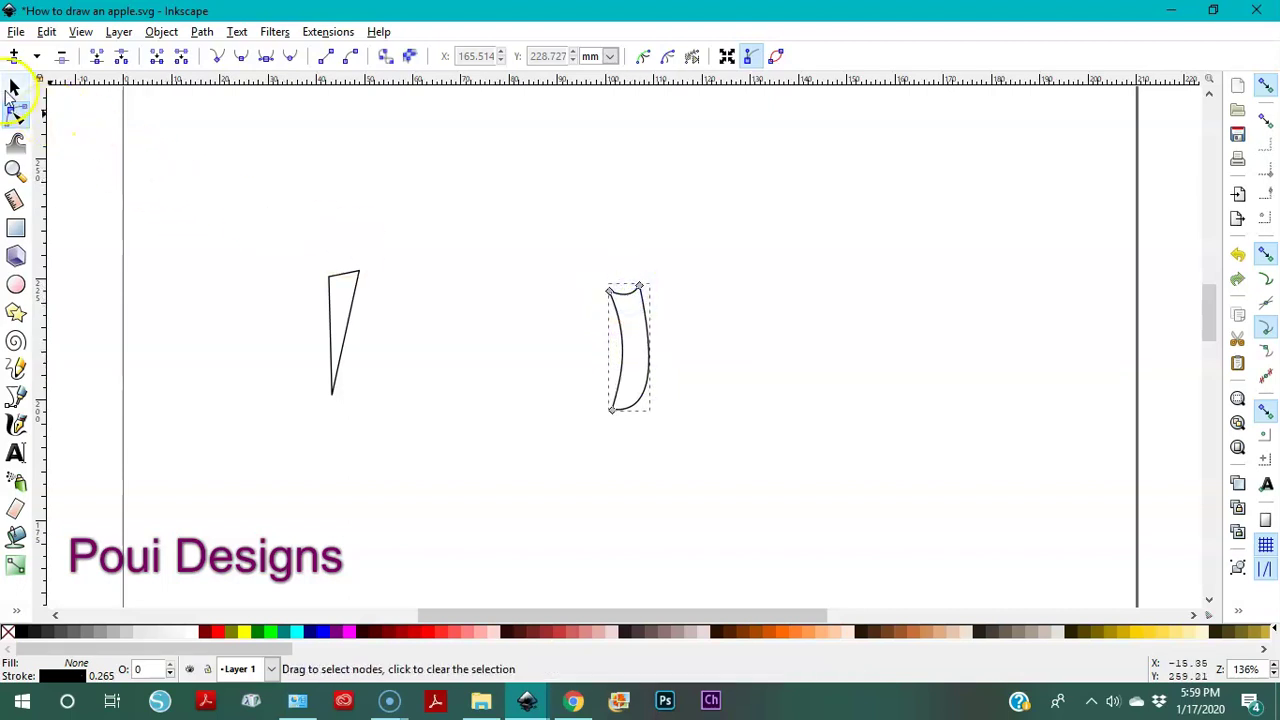
left_click(12, 88)
left_click(294, 336)
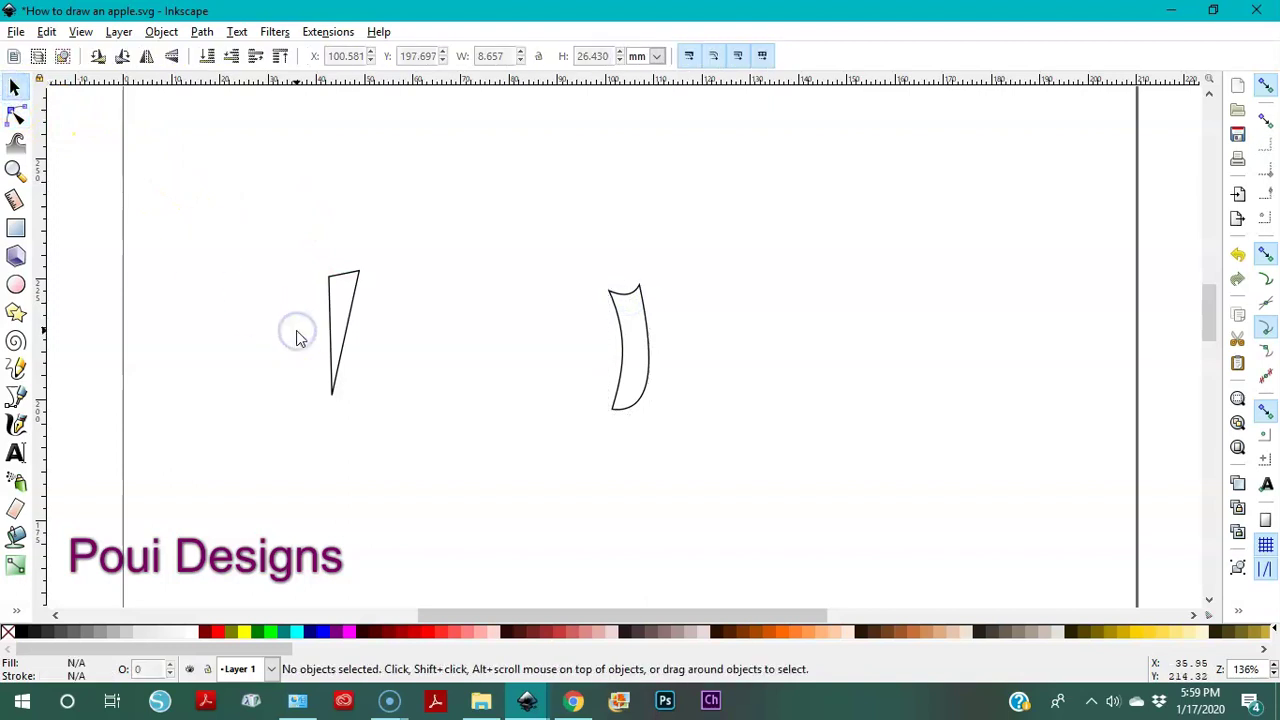
left_click(648, 340)
left_click(477, 354)
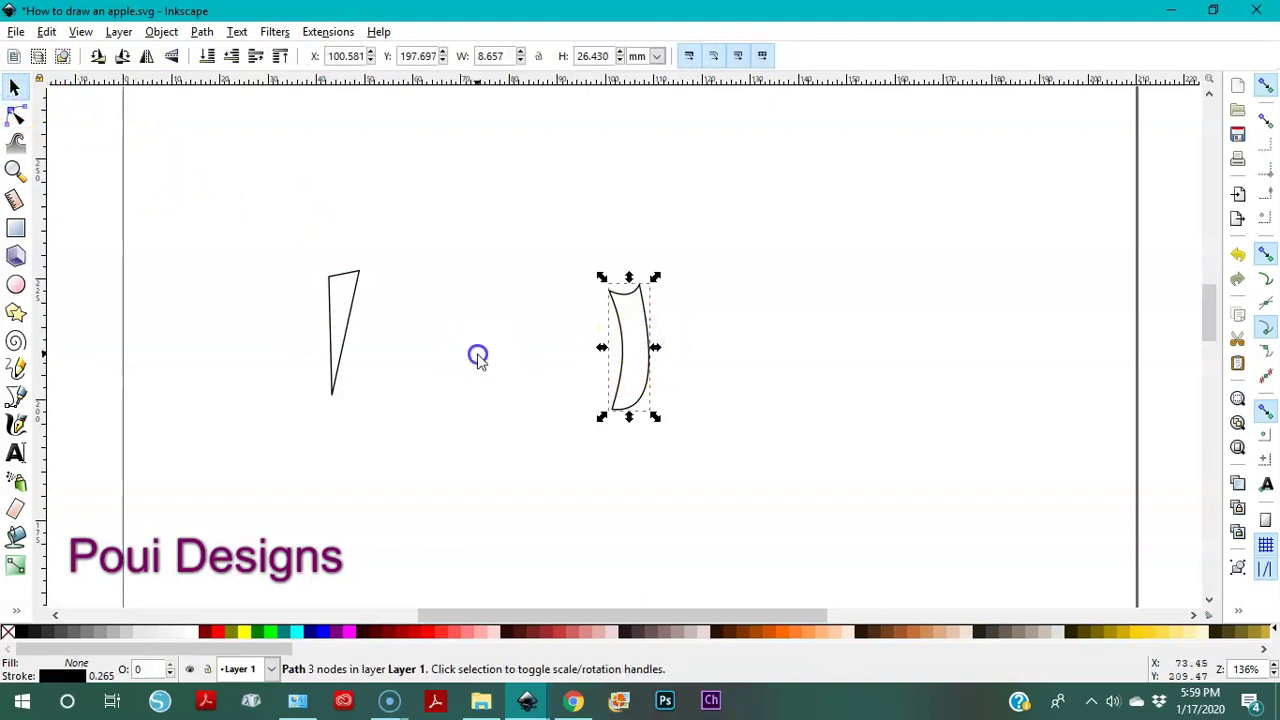
Fill the curved stem outline with brown #803300 and move the filled stem down-right
left_click(15, 537)
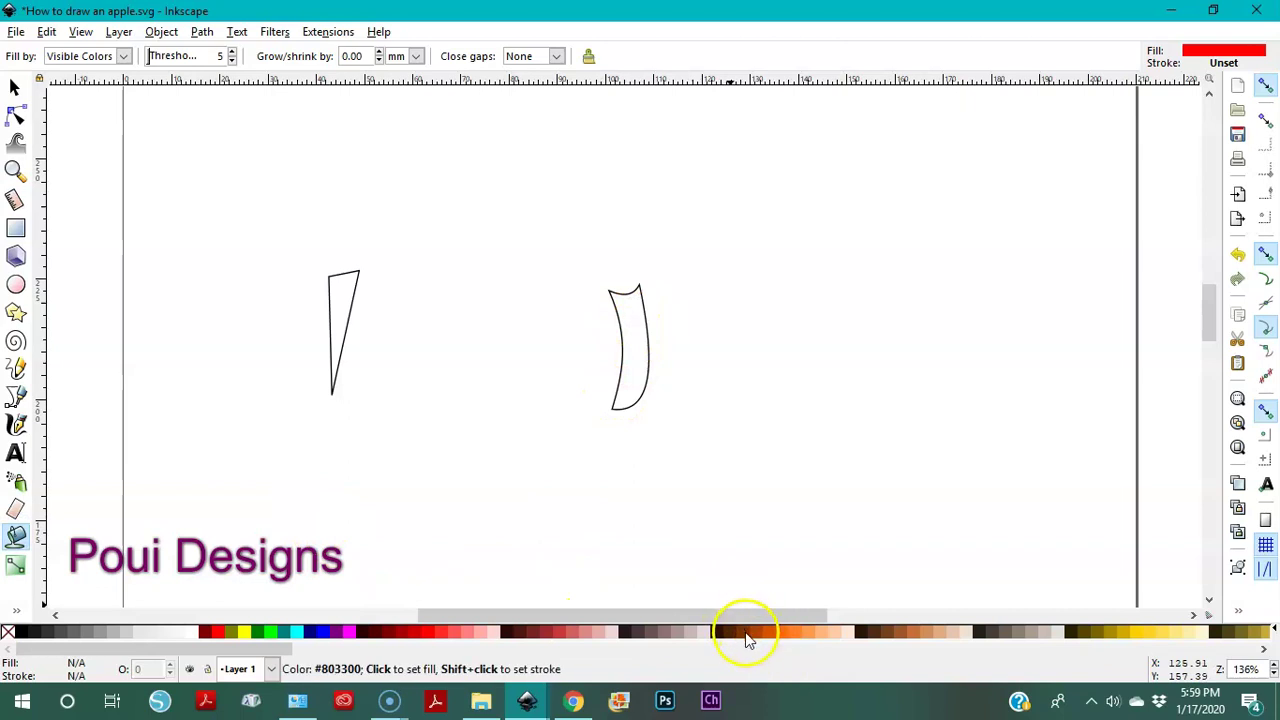
left_click(745, 636)
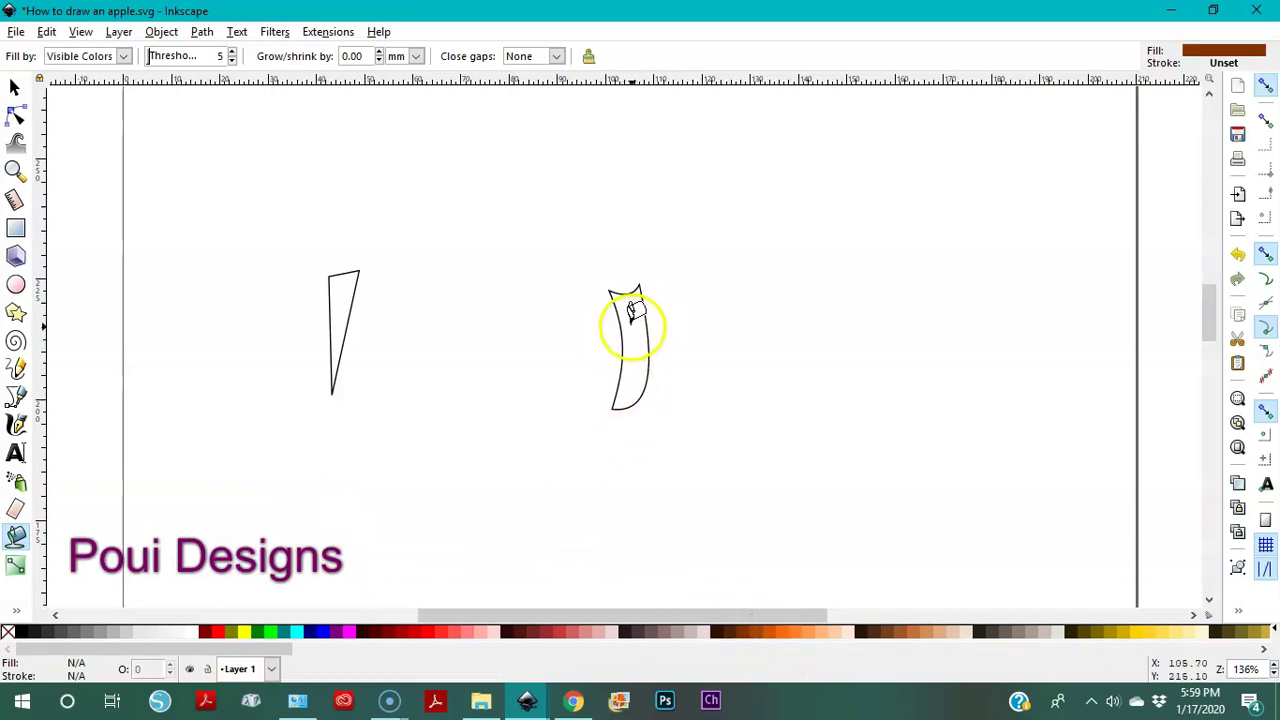
left_click(631, 326)
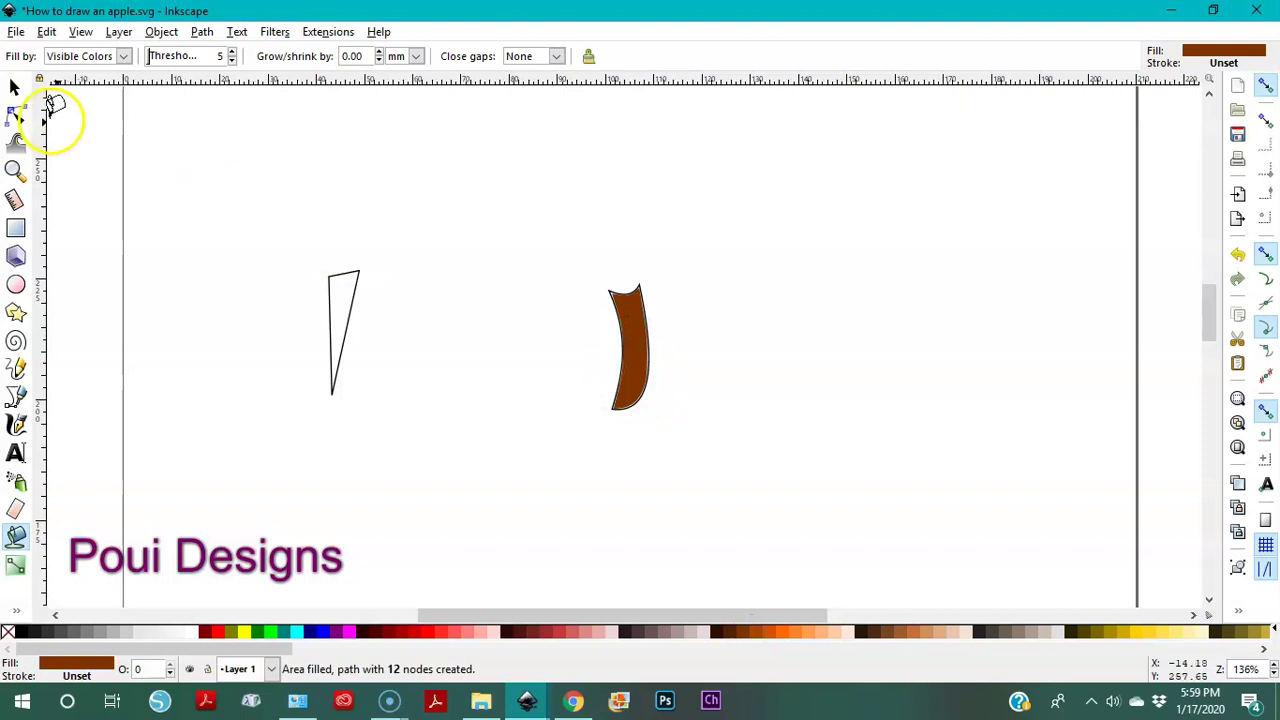
left_click(17, 88)
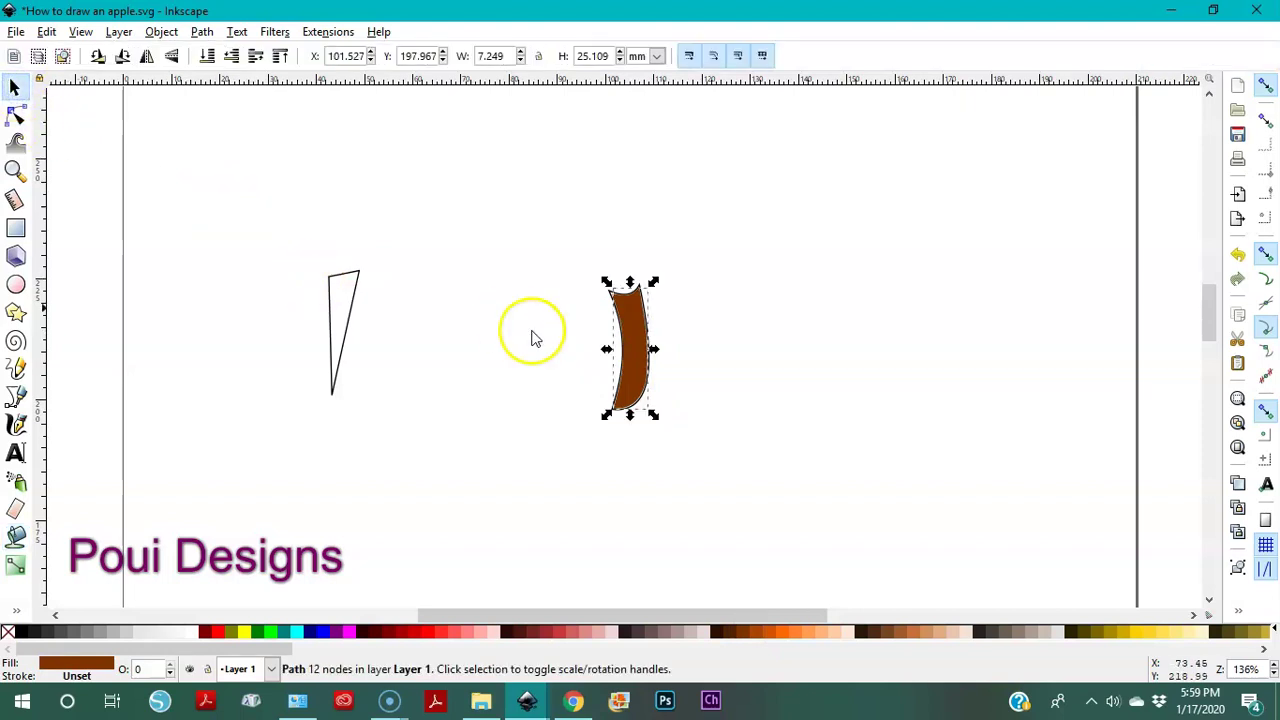
left_click_drag(648, 390, 726, 463)
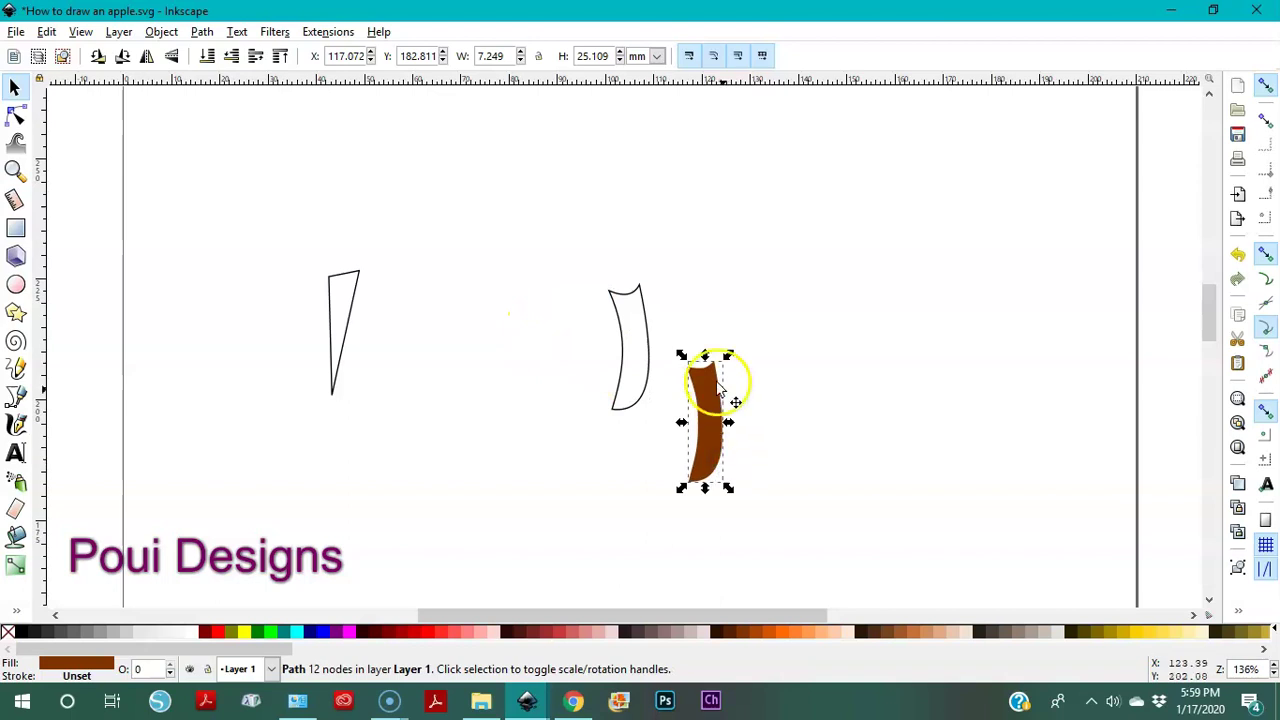
left_click(670, 418)
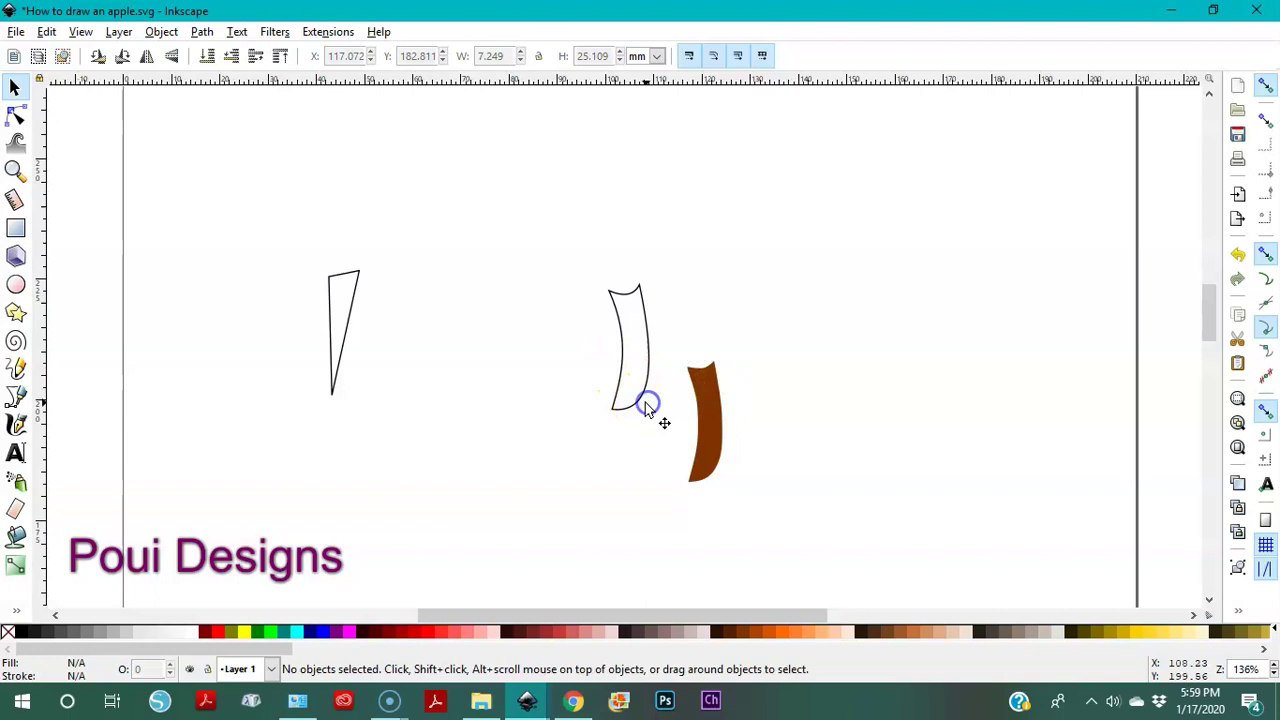
Delete the empty stem outline, set the brown stem atop the apple, and disable snapping
left_click(642, 400)
key("Delete")
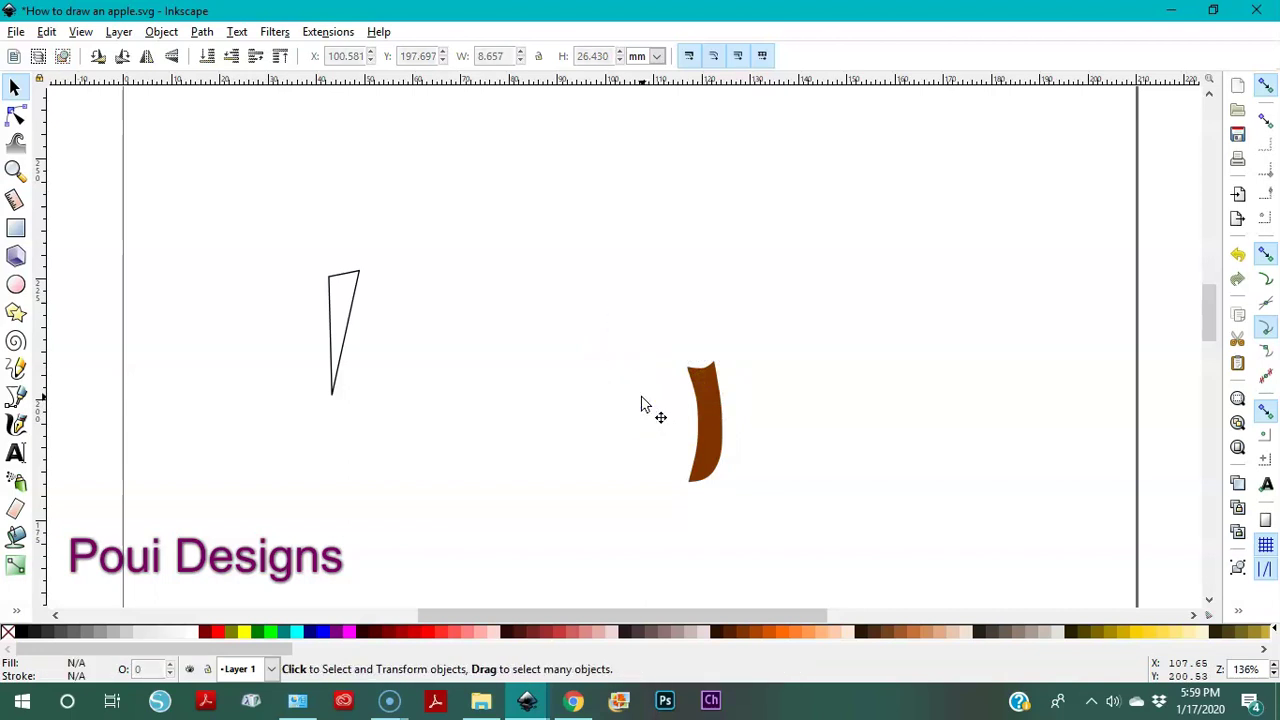
scroll(644, 401, "down", 3)
left_click_drag(657, 377, 636, 440)
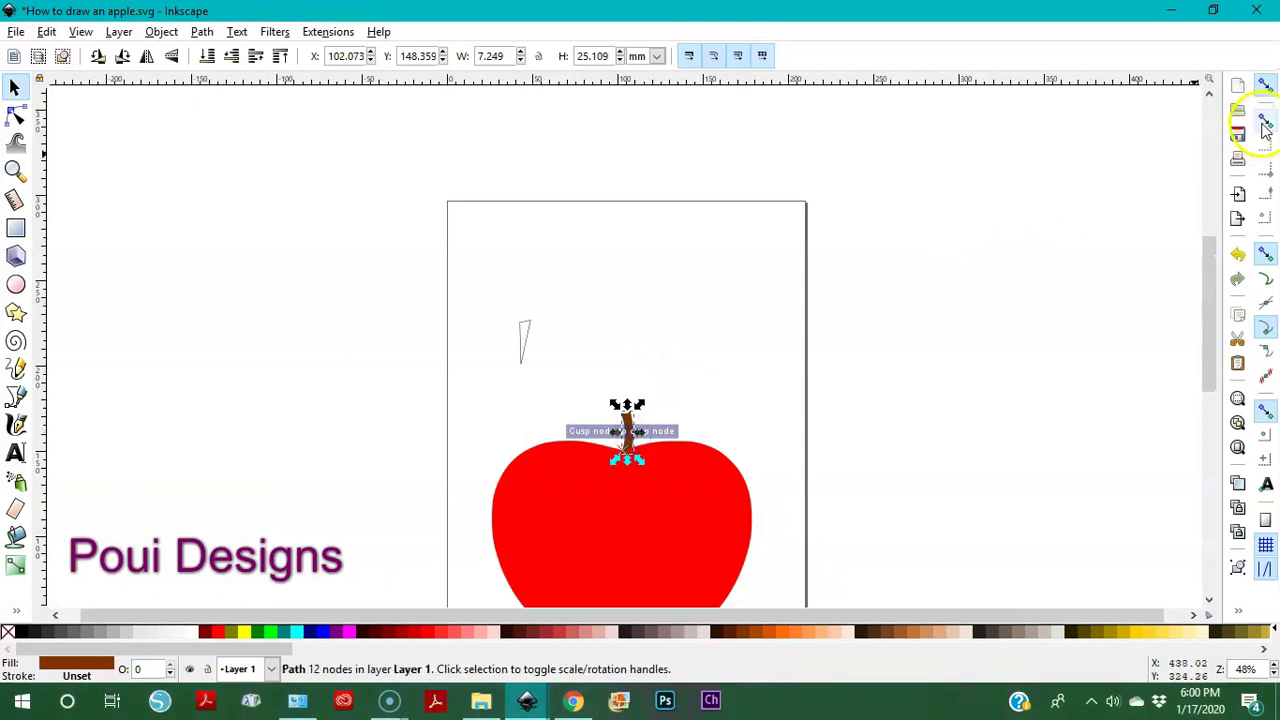
left_click(1265, 88)
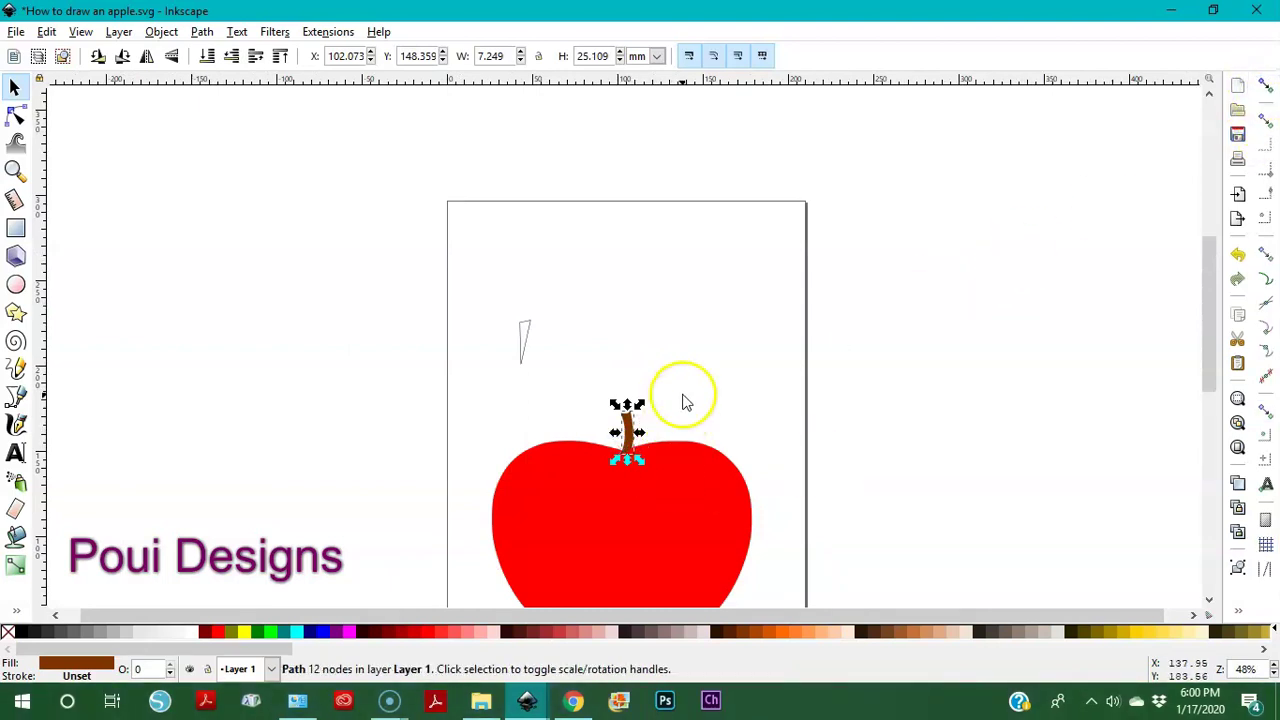
left_click(636, 427)
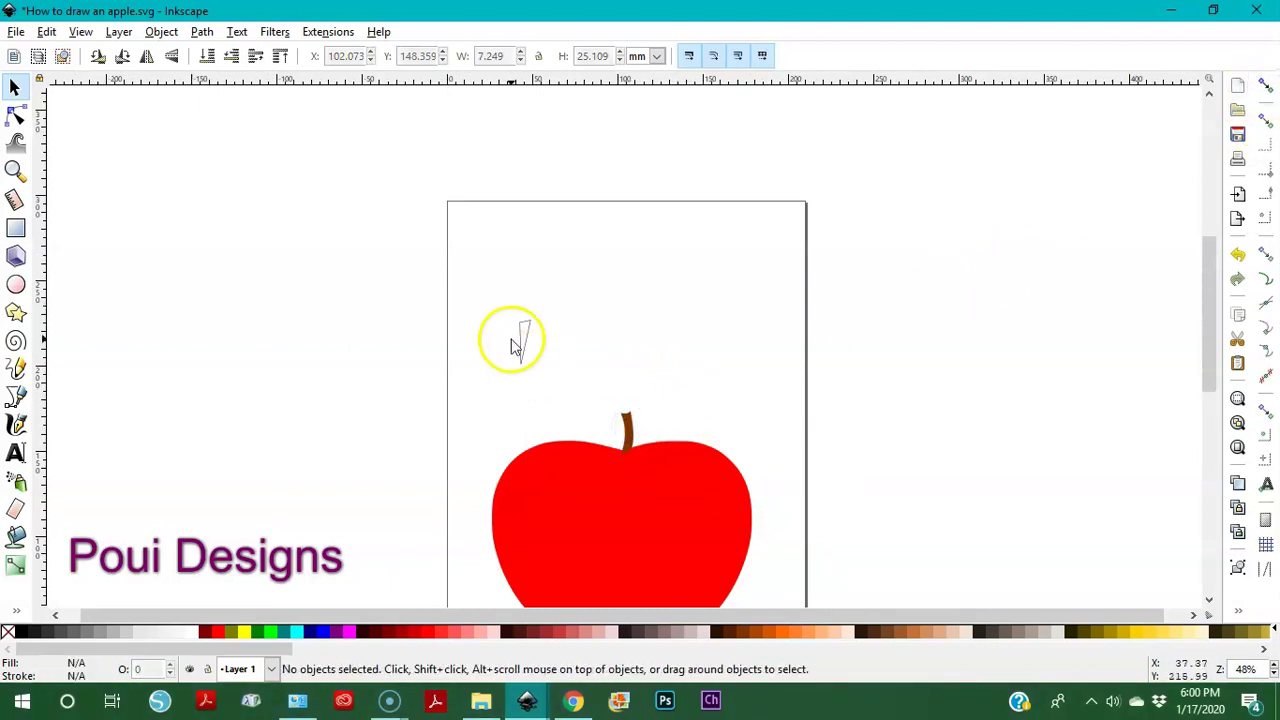
Move the spare triangle beside the stem and bow its left and right sides into curves
left_click_drag(524, 350, 738, 378)
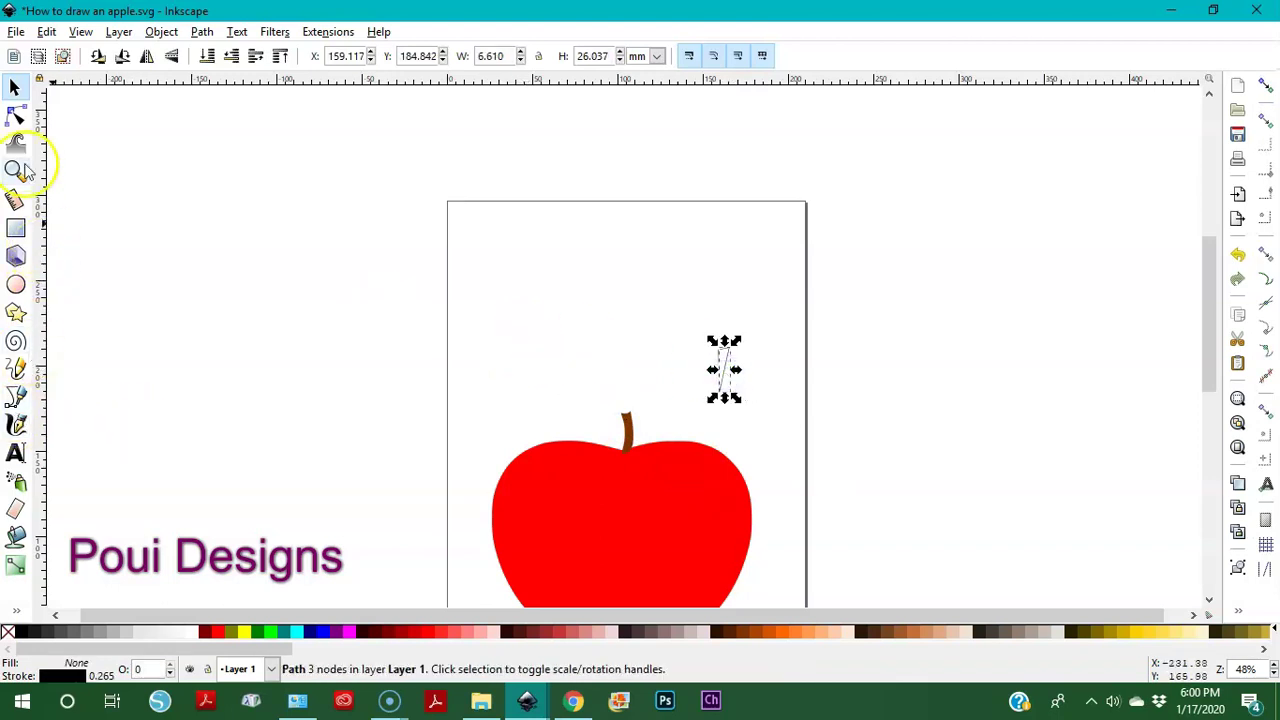
left_click(15, 116)
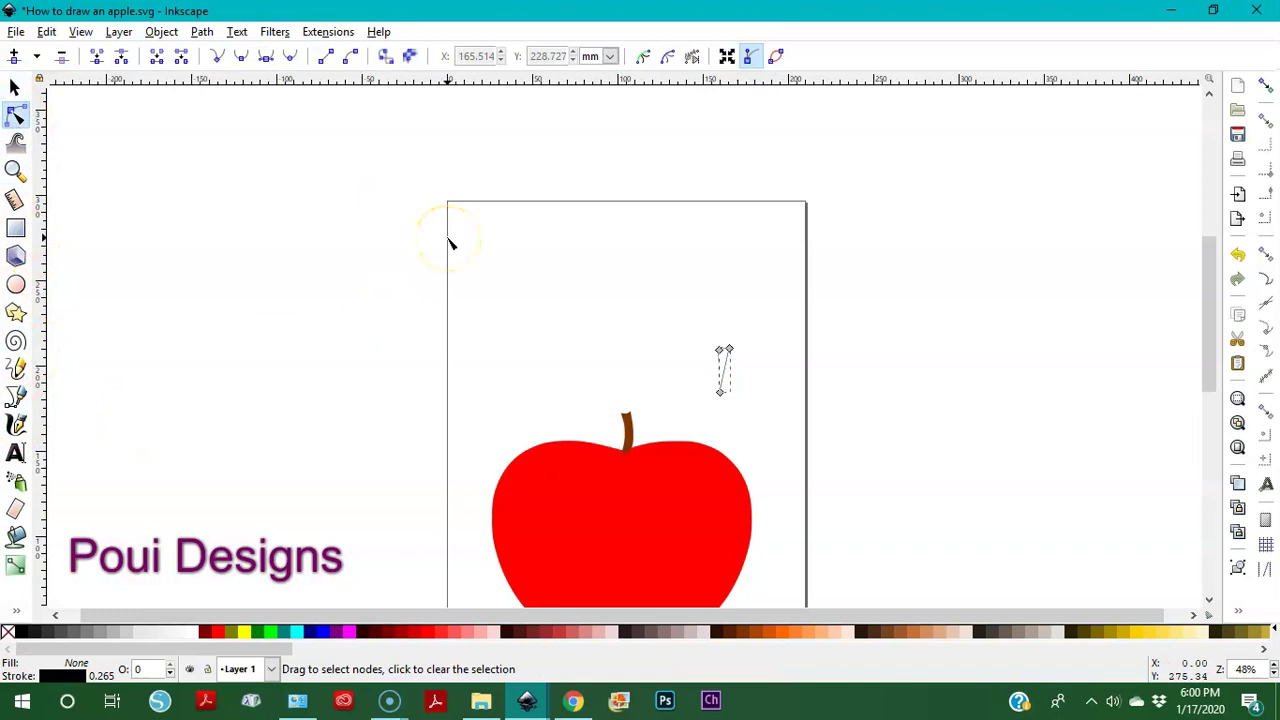
key("3")
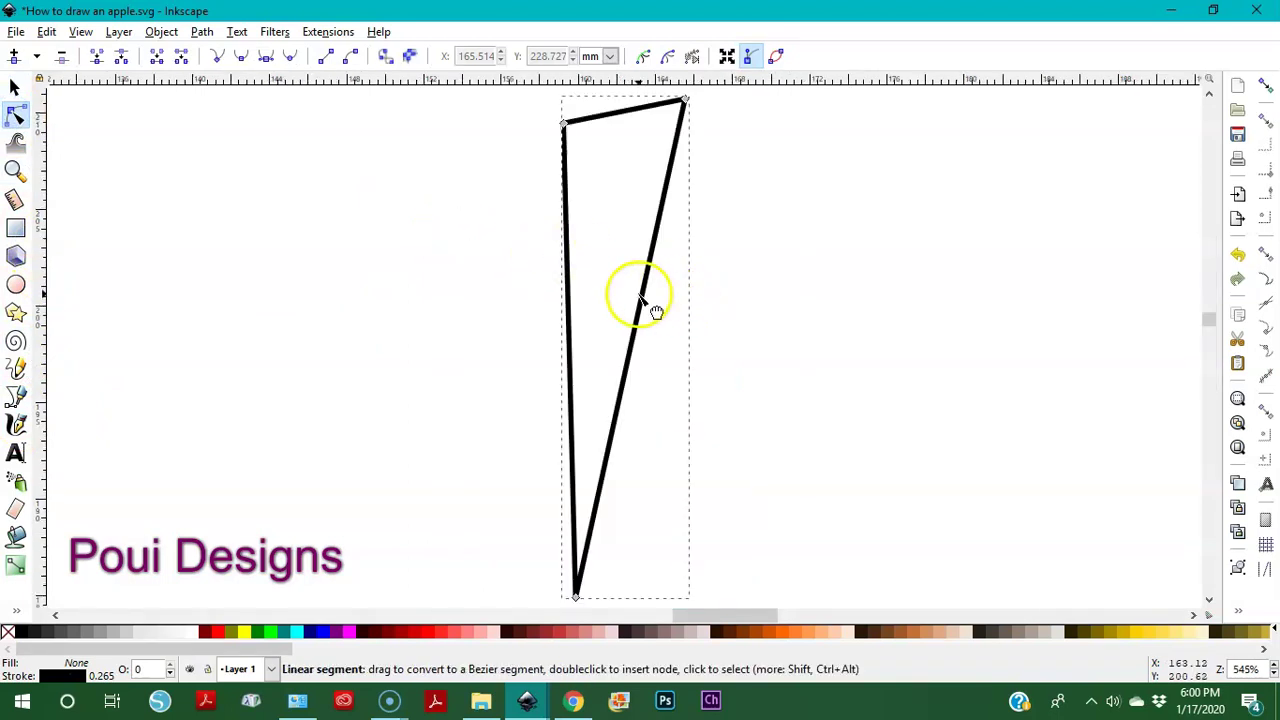
left_click_drag(642, 297, 849, 429)
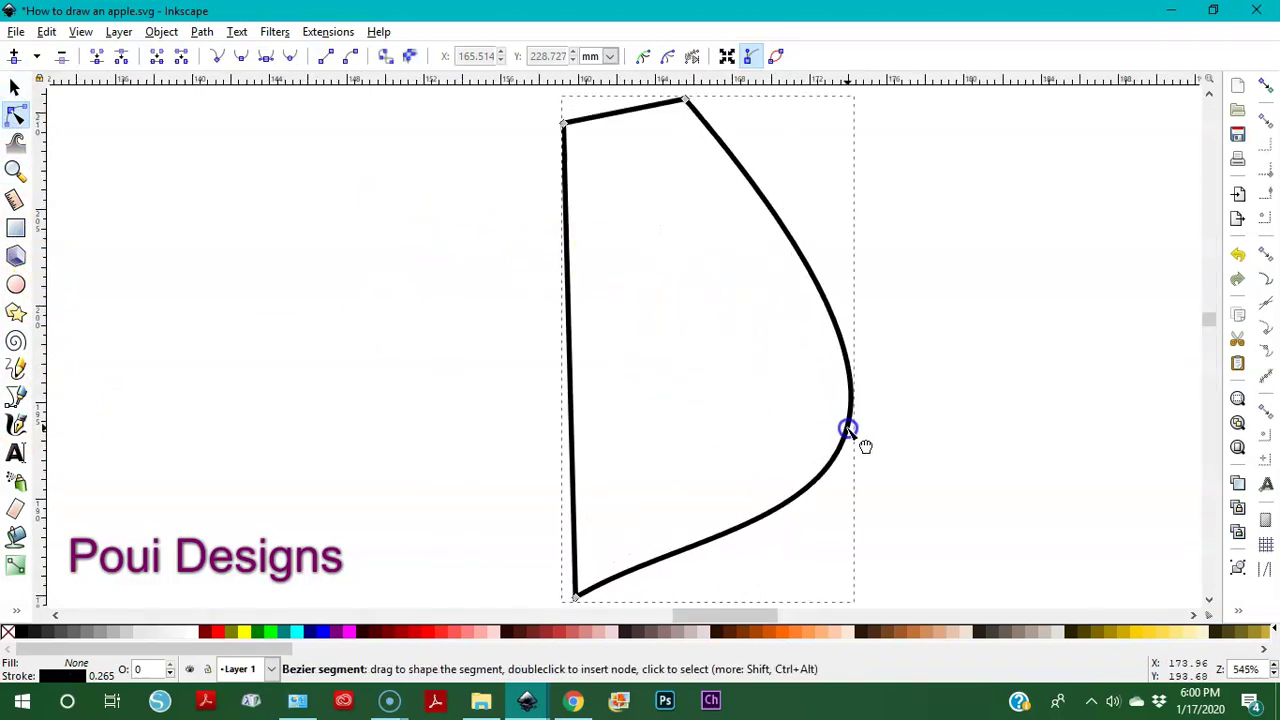
left_click_drag(568, 328, 374, 383)
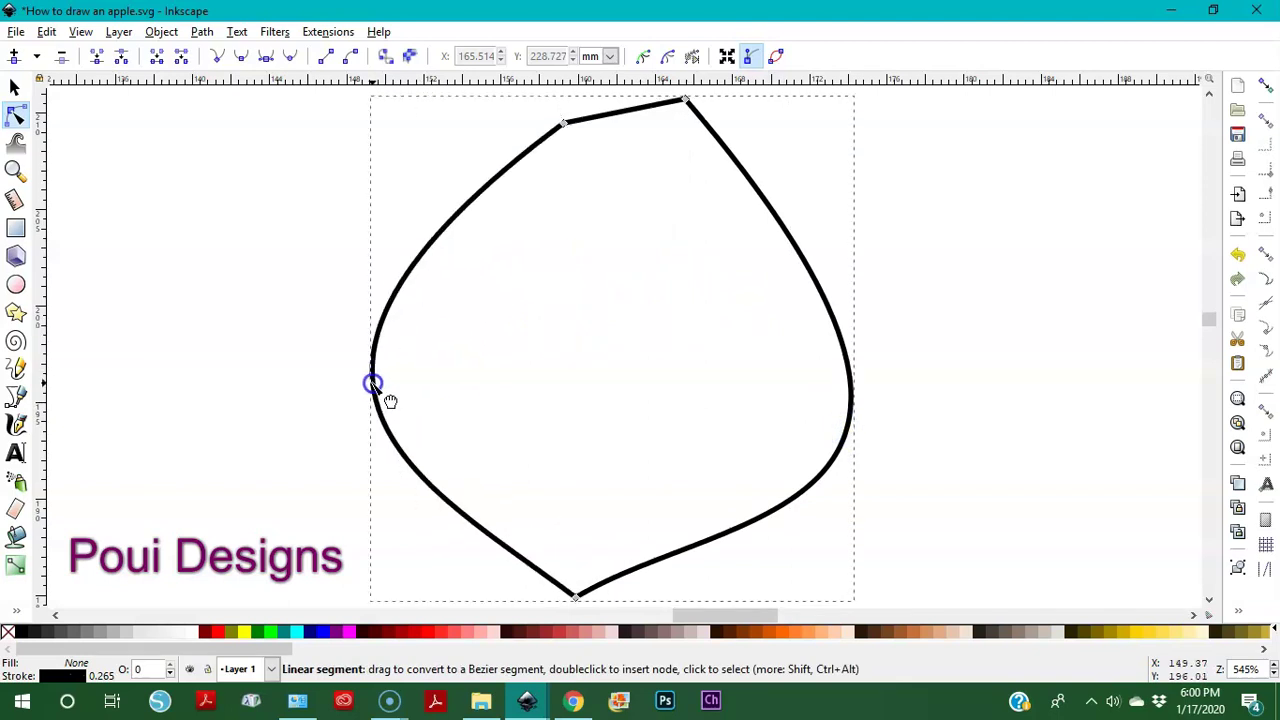
key("minus")
key("minus")
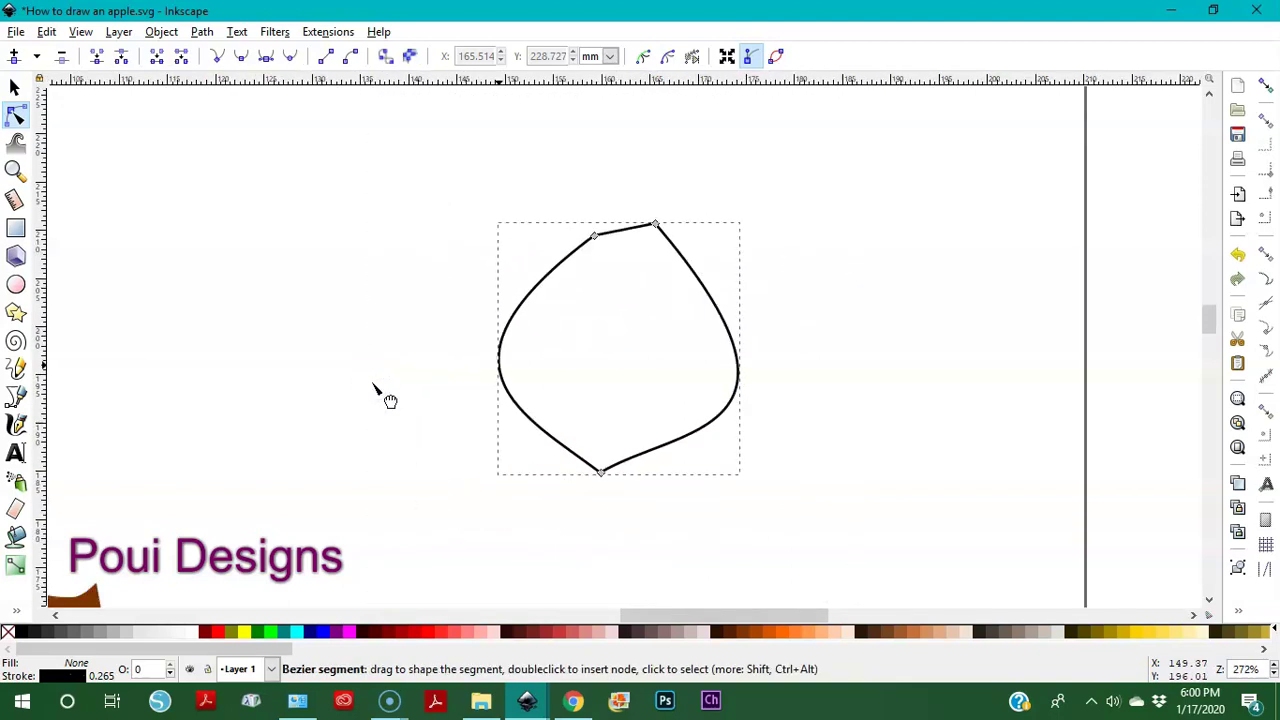
Delete the leaf's extra top-right corner node and round out its right side
left_click(655, 228)
left_click_drag(656, 234, 648, 246)
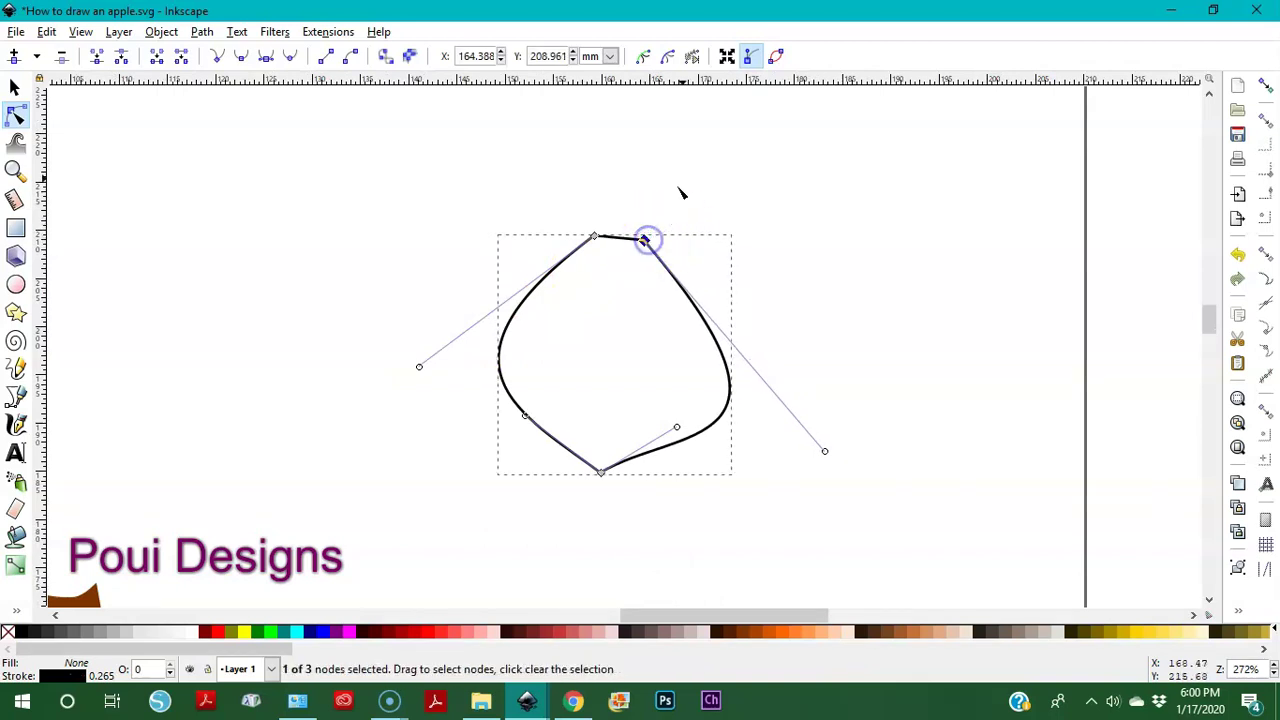
left_click(645, 240)
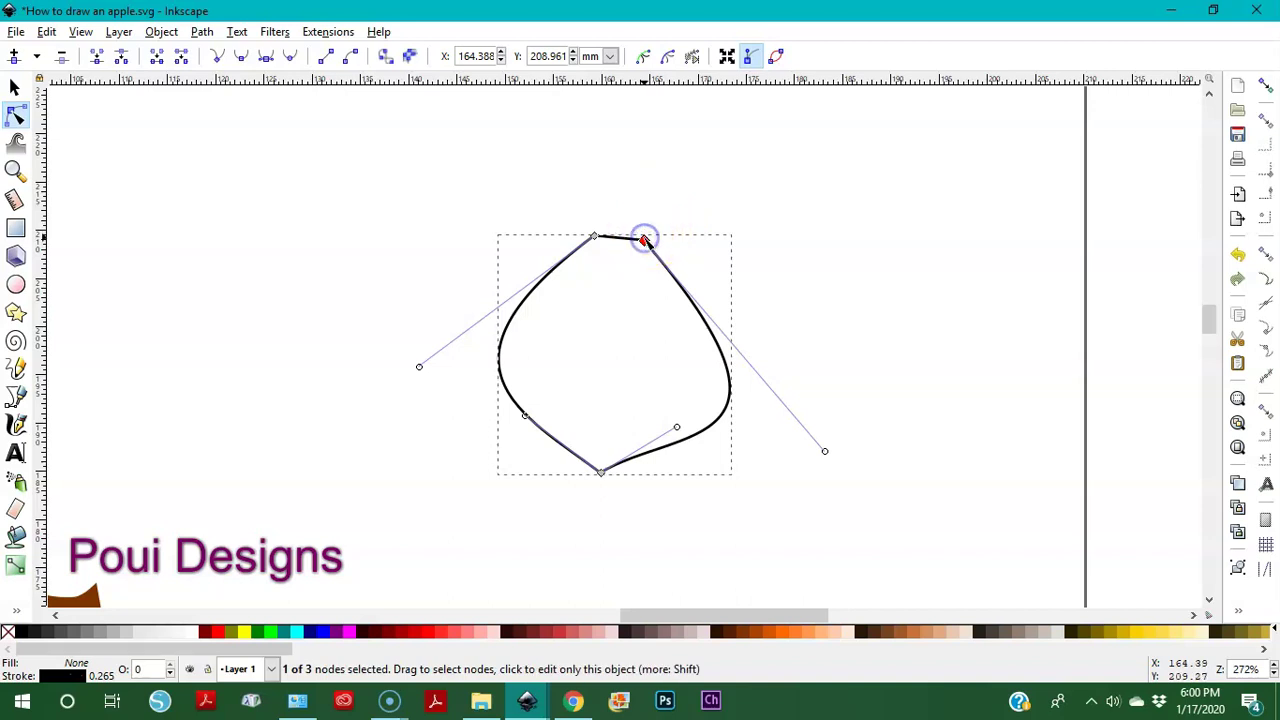
key("Delete")
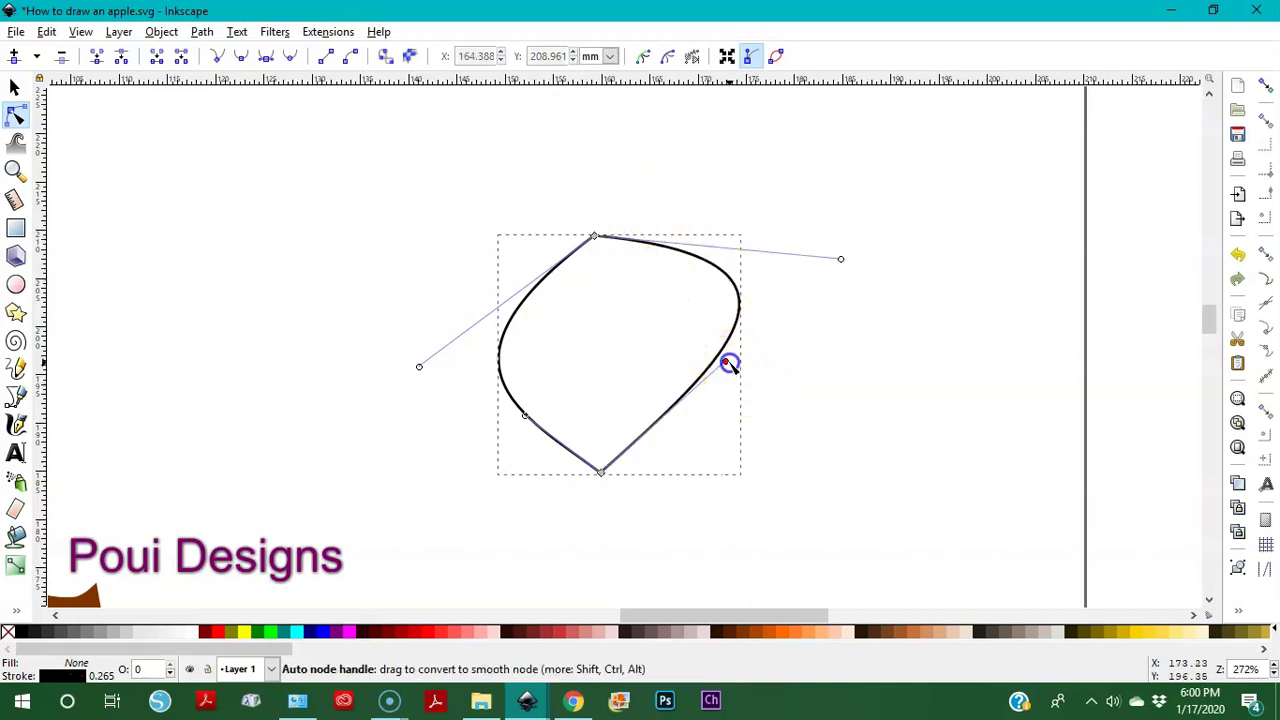
left_click_drag(727, 365, 758, 460)
Adjust the bottom point and curve handles until the leaf is symmetrical
left_click(517, 422)
left_click_drag(521, 421, 512, 467)
left_click_drag(419, 366, 423, 315)
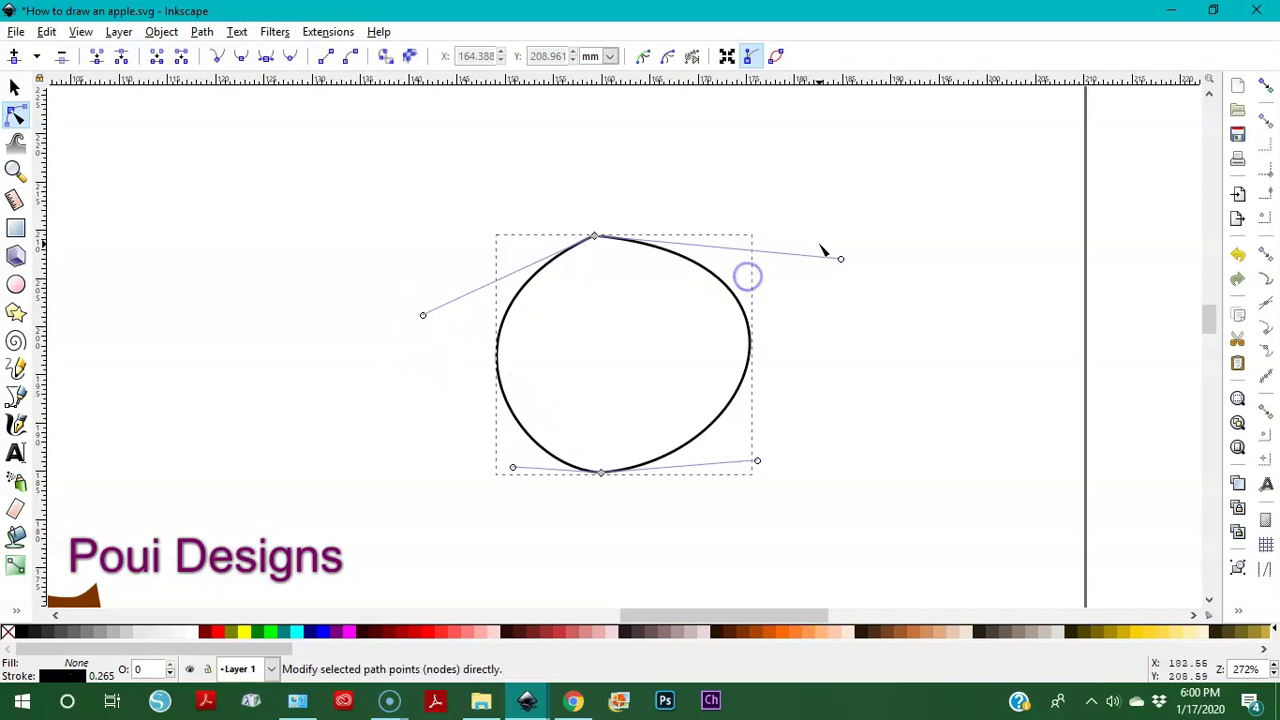
left_click_drag(840, 259, 765, 263)
left_click_drag(603, 479, 603, 484)
left_click_drag(760, 472, 729, 429)
left_click_drag(515, 483, 512, 461)
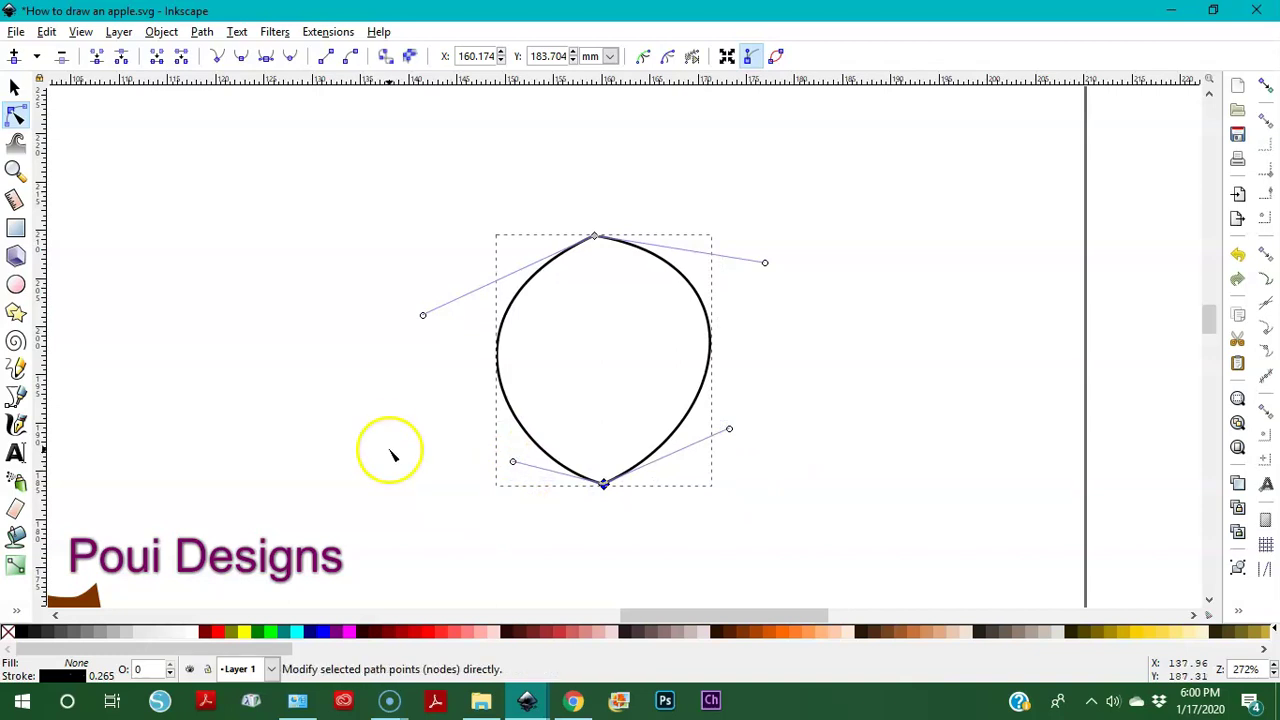
left_click(206, 428)
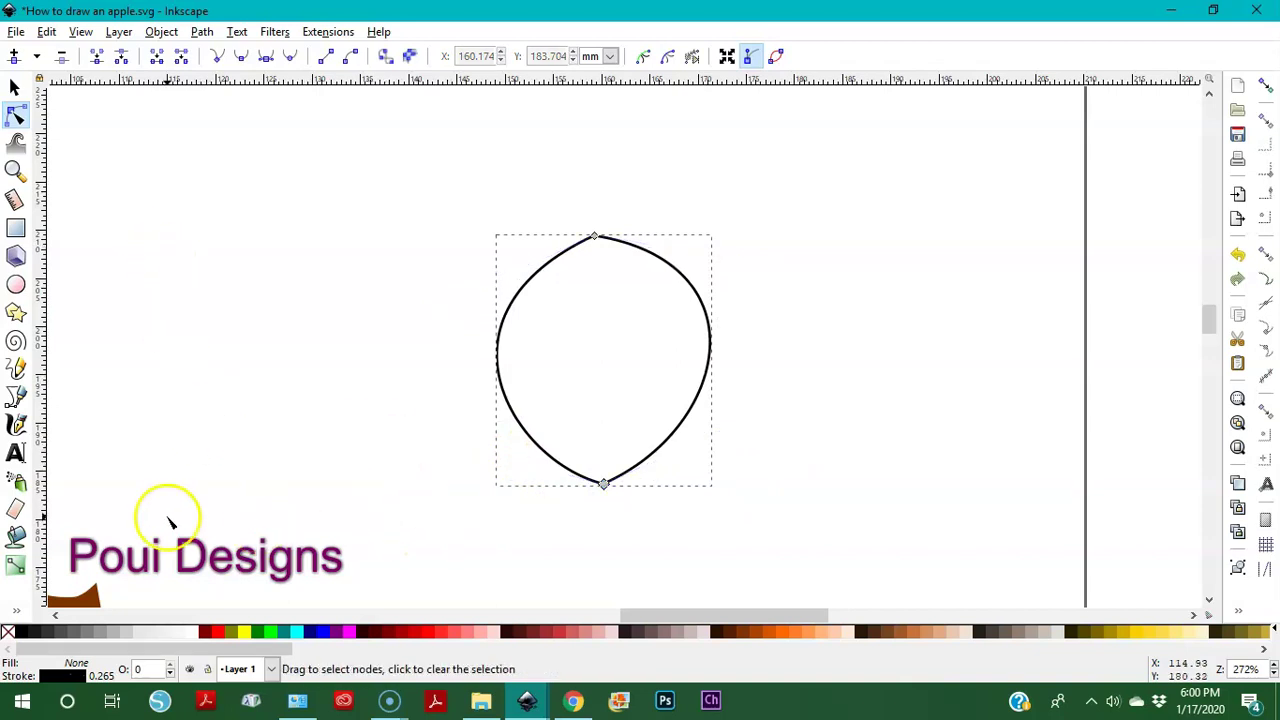
Try filling the leaf outline green with the Paint Bucket, then undo it
left_click(16, 537)
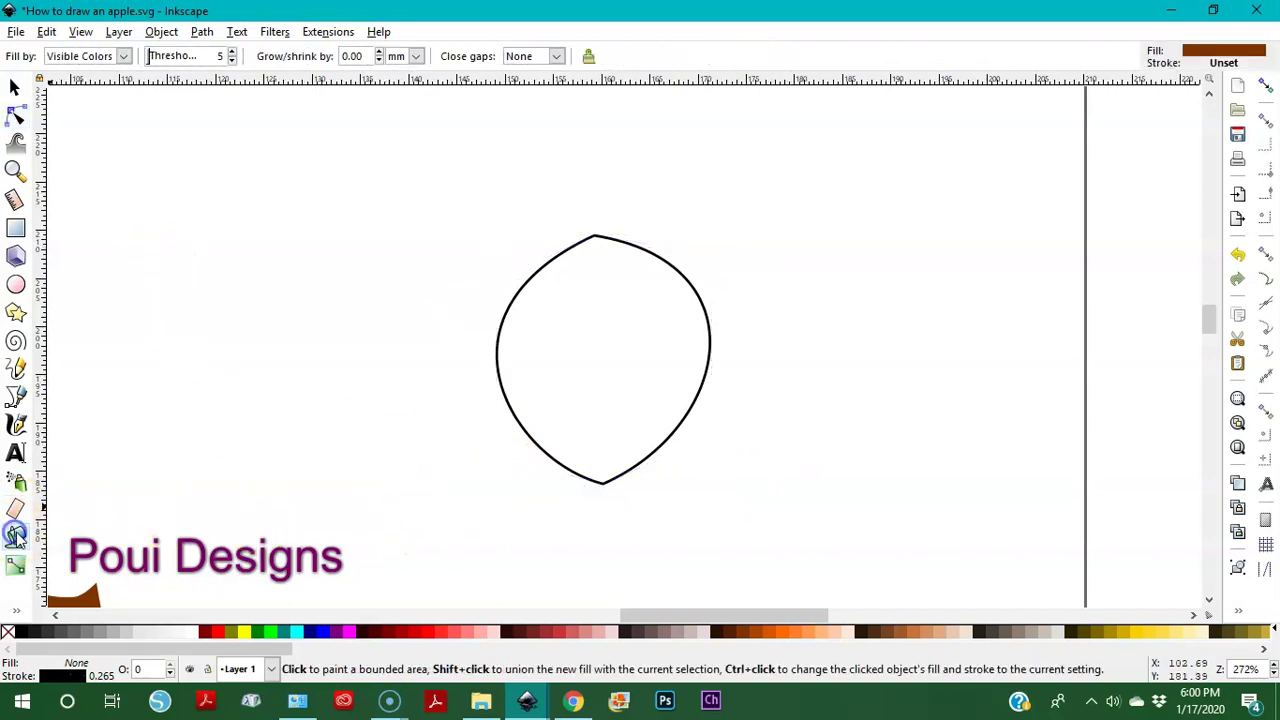
left_click(256, 630)
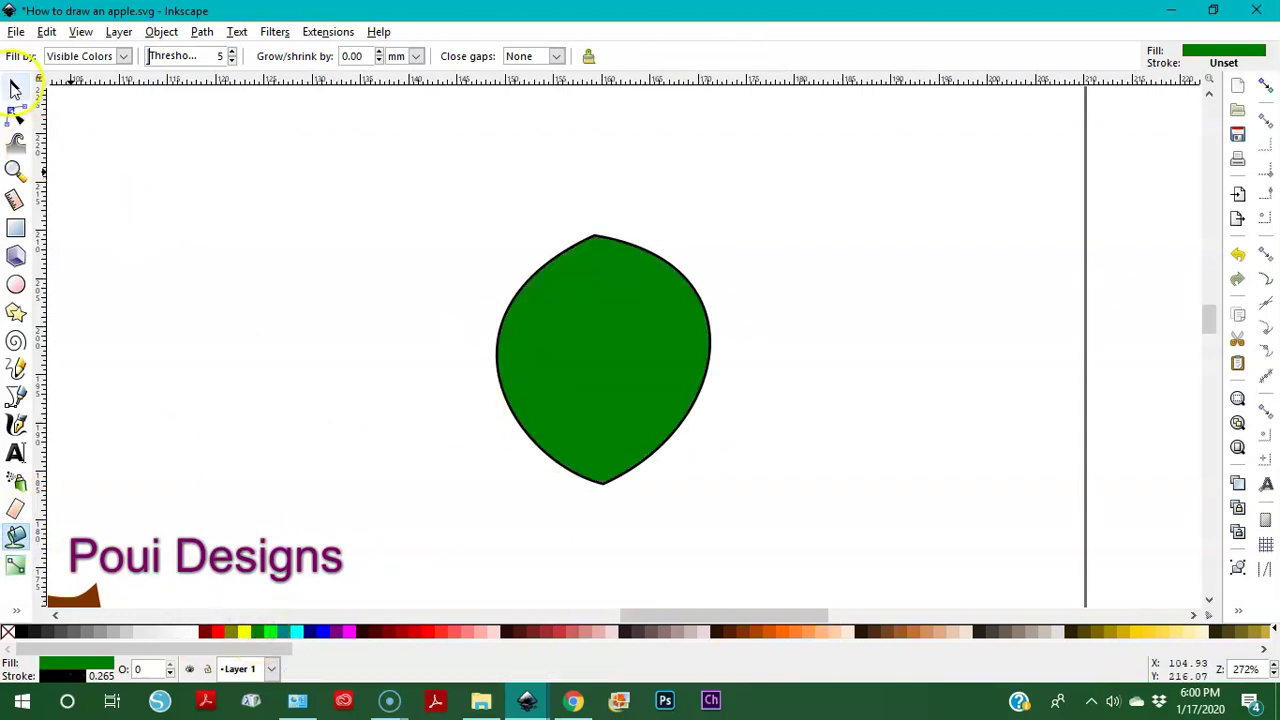
left_click(15, 87)
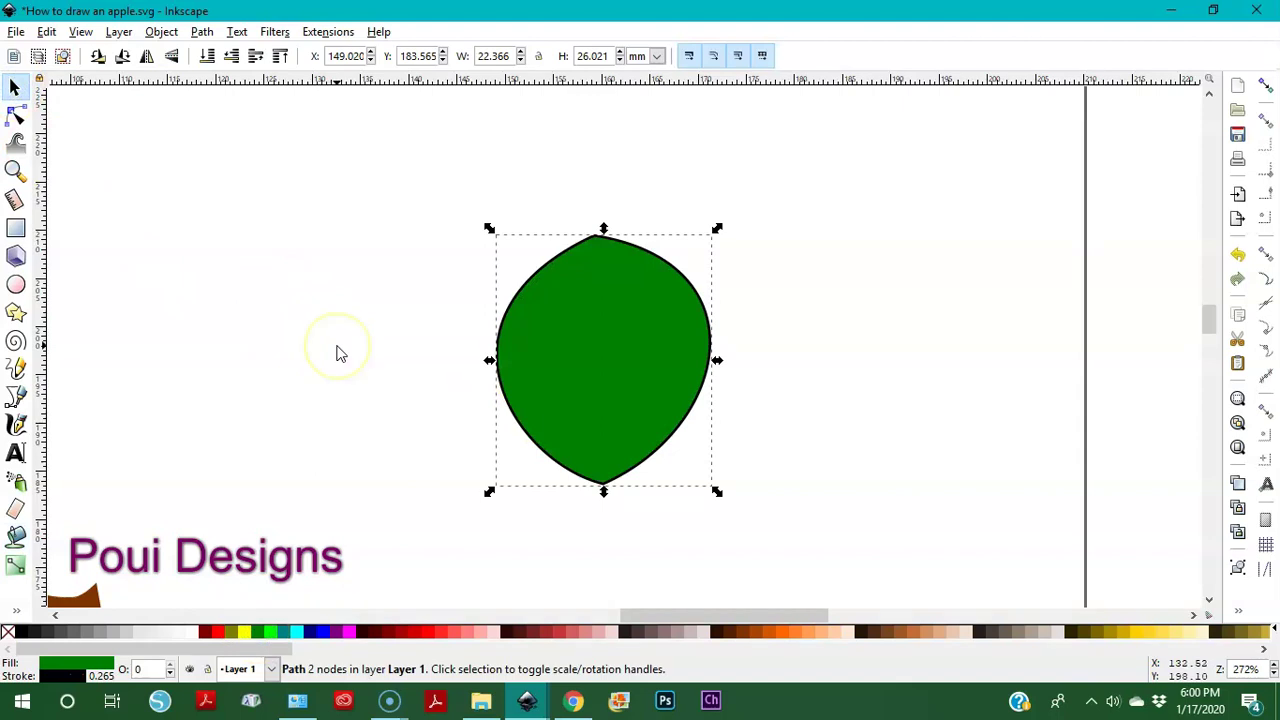
key("ctrl+z")
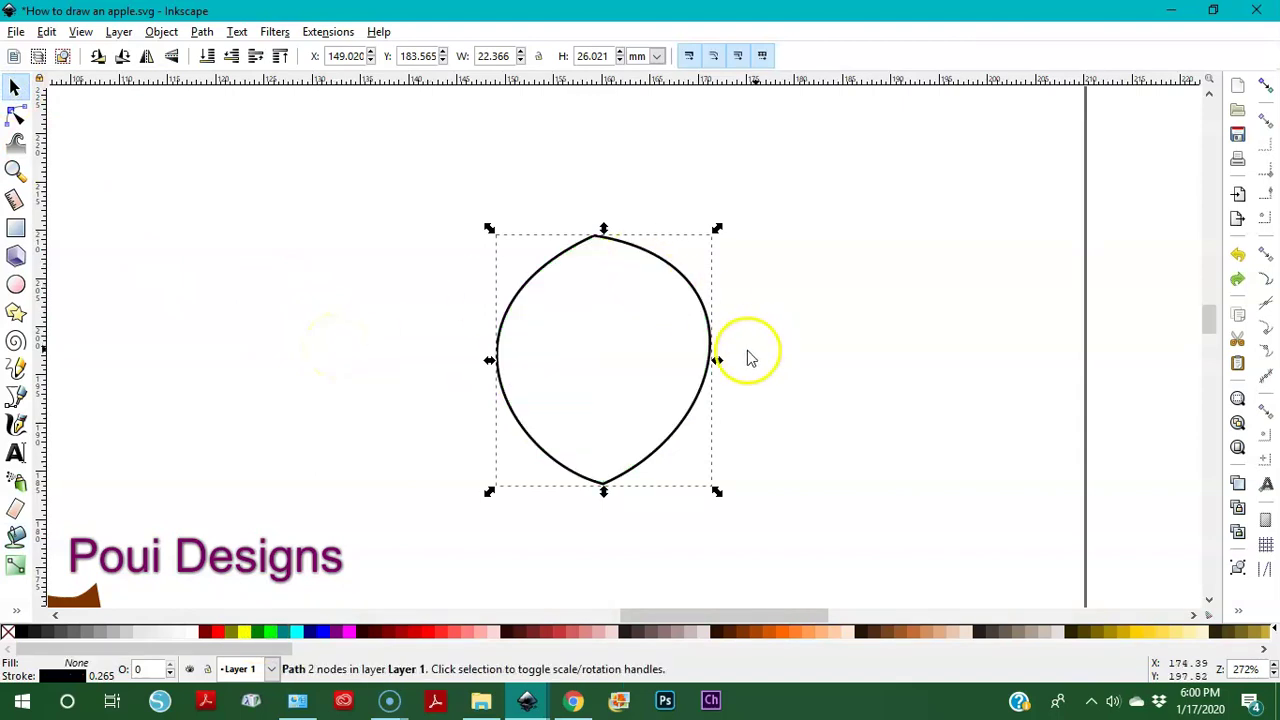
left_click(744, 383)
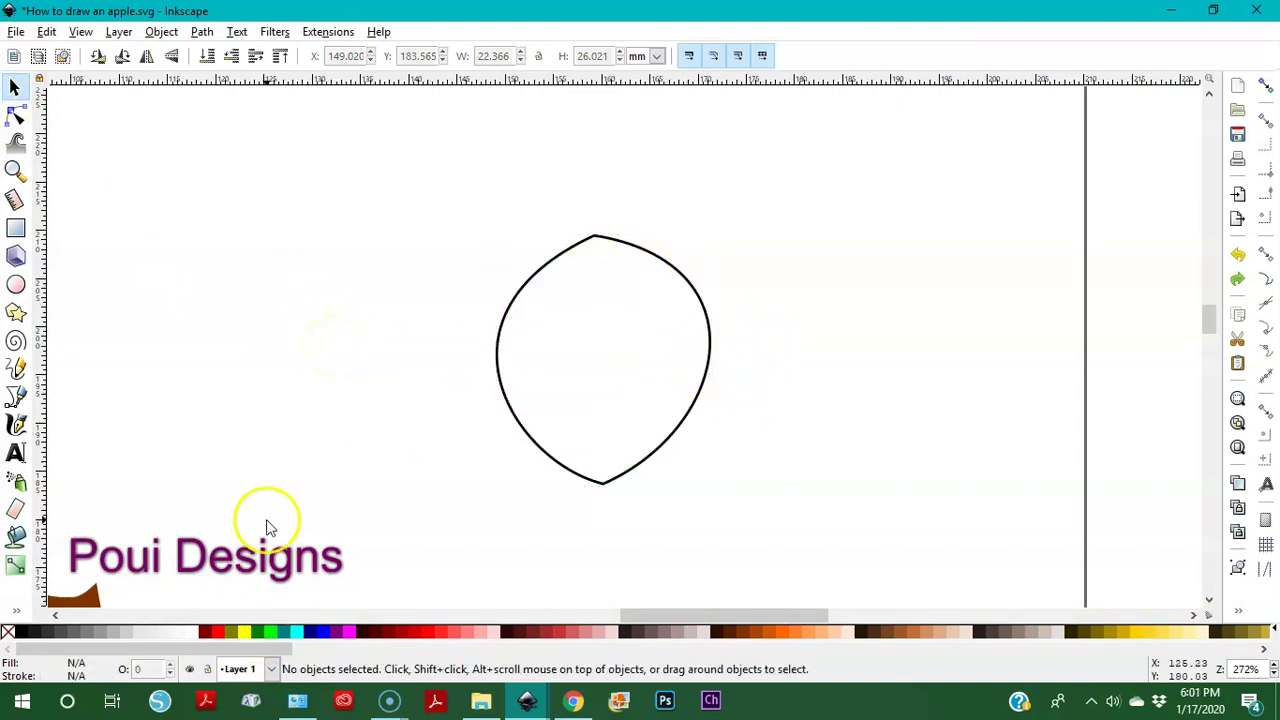
Bucket-fill inside the leaf outline green, move the fill aside, and delete the black outline
left_click(15, 535)
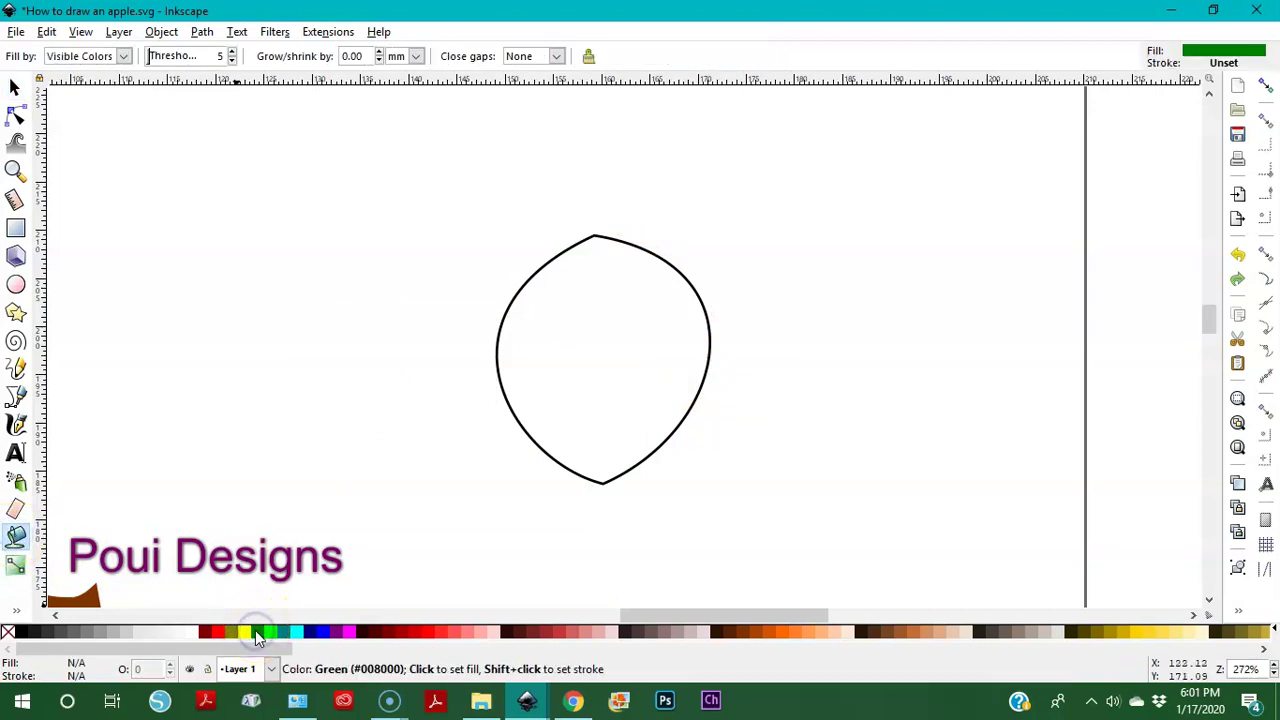
left_click(598, 318)
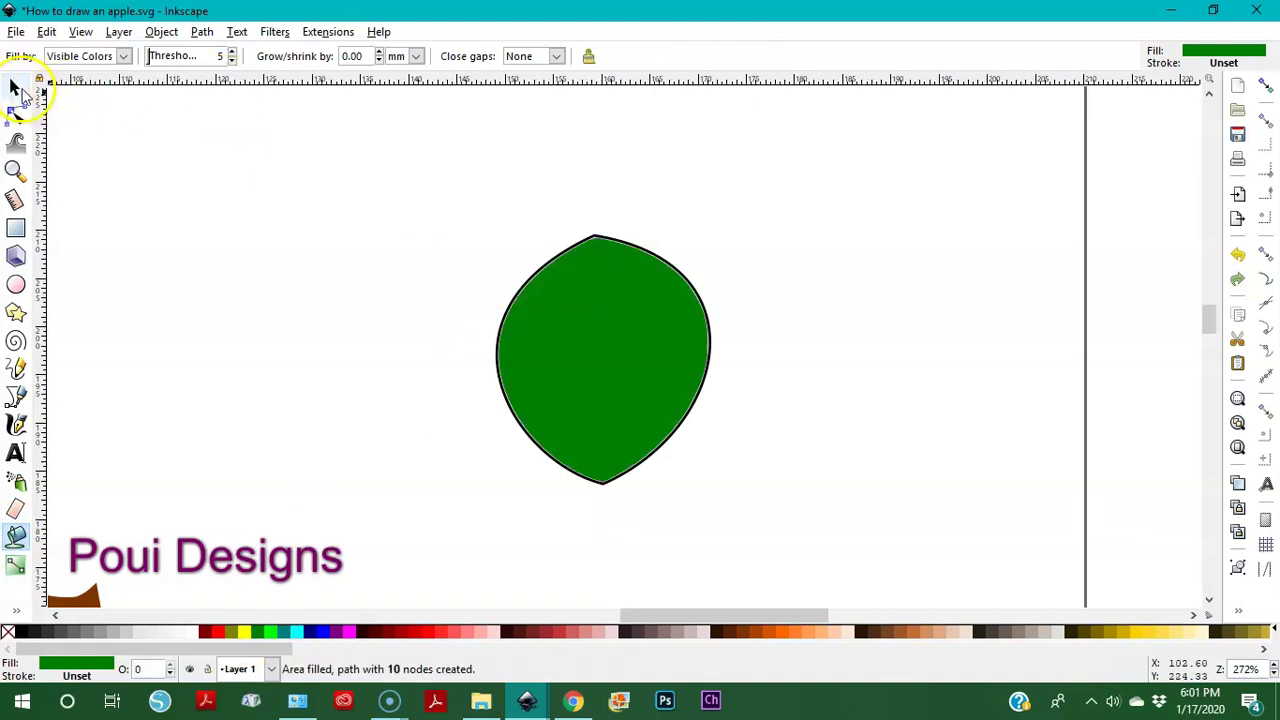
left_click(15, 87)
left_click_drag(857, 413, 868, 413)
left_click(677, 430)
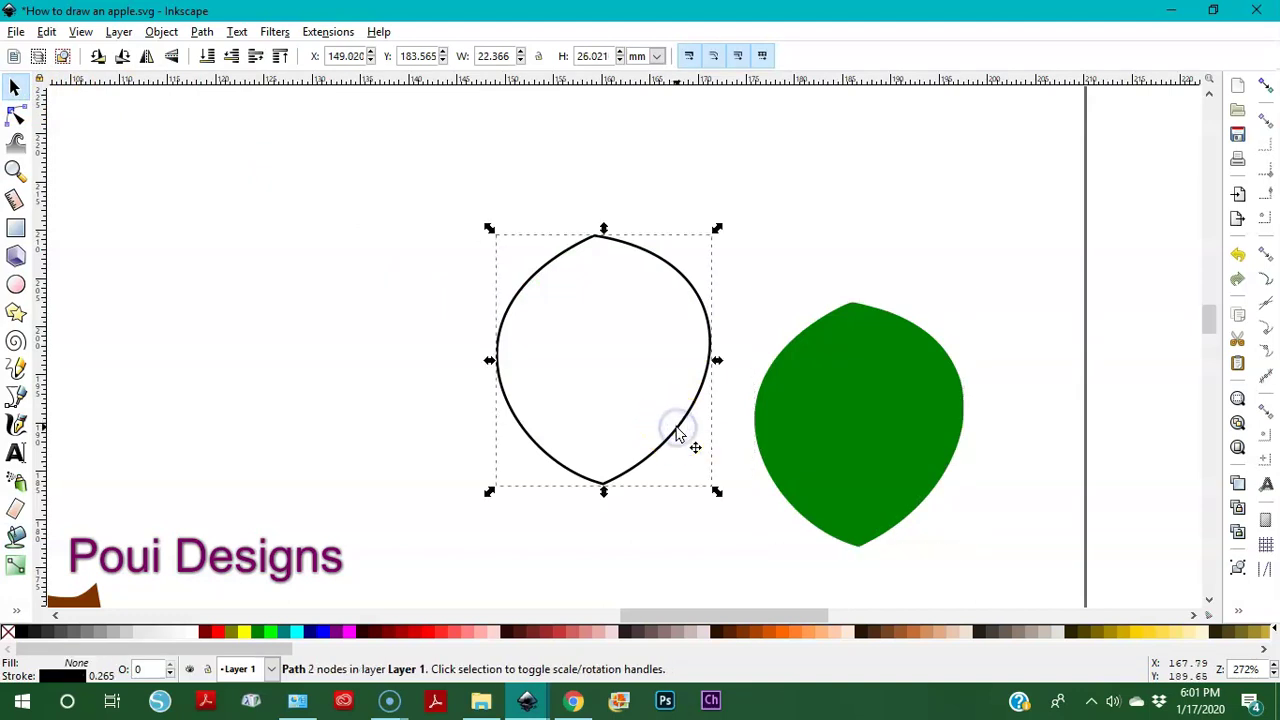
key("Delete")
key("minus")
key("minus")
key("minus")
key("minus")
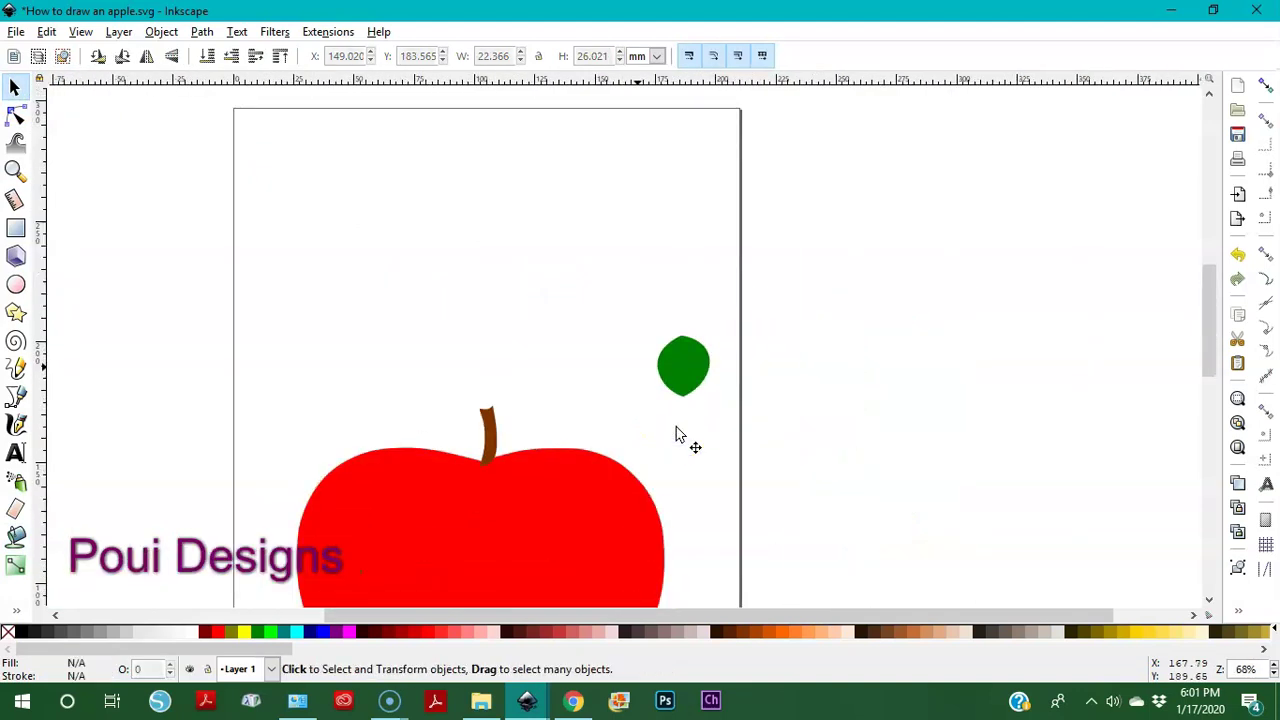
Rotate the green leaf and enlarge it
left_click(697, 372)
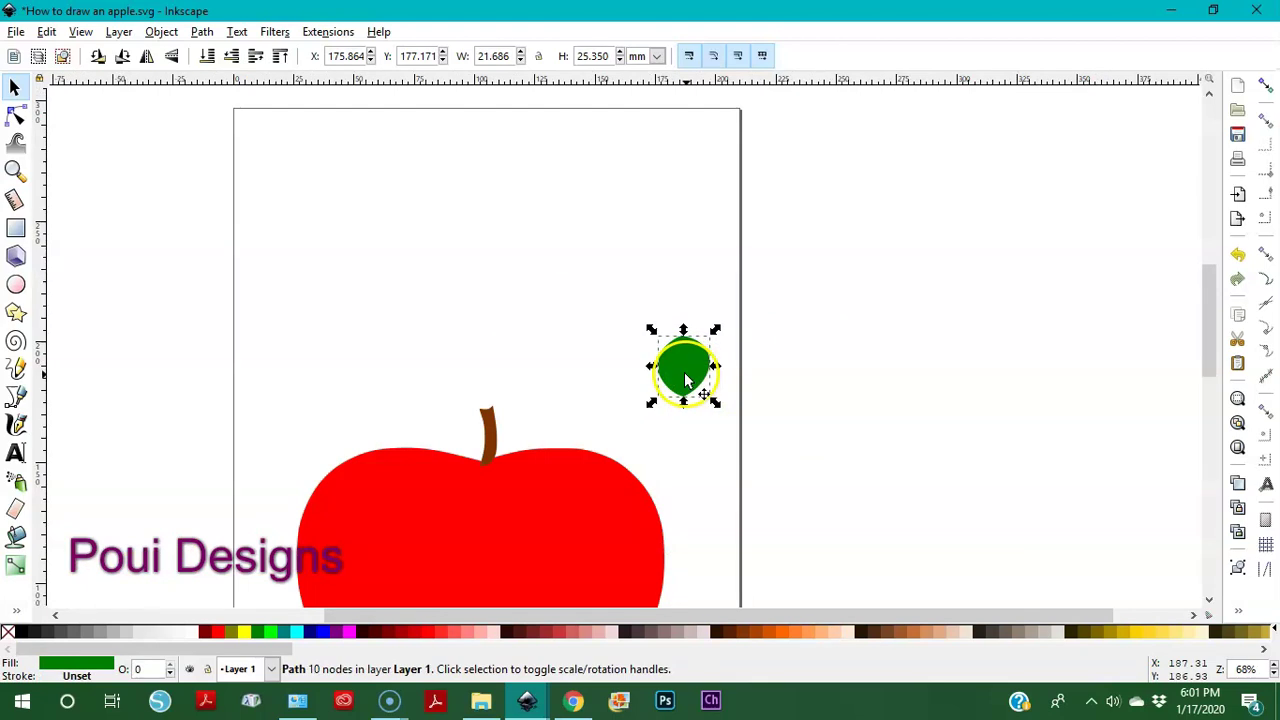
left_click(700, 390)
left_click_drag(709, 409, 734, 286)
left_click(706, 362)
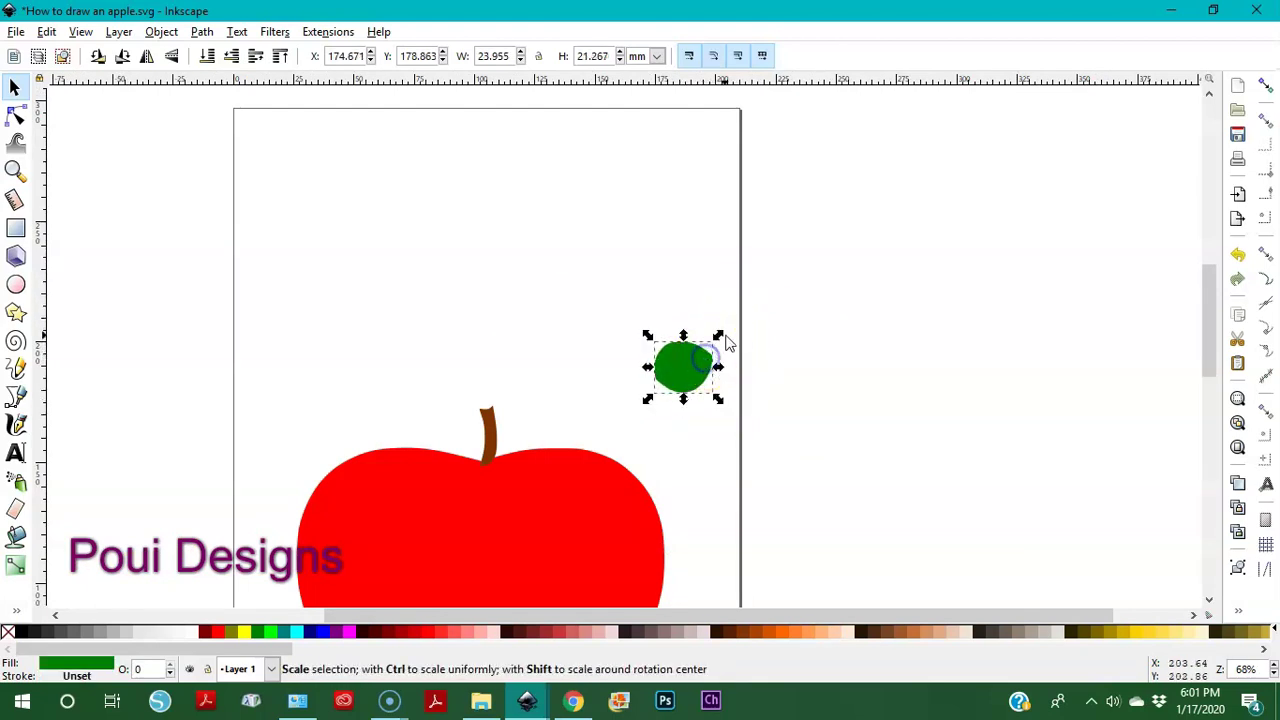
left_click_drag(717, 336, 569, 409)
Enlarge the brown stem to about 14.6 × 32.9 mm and shift it slightly right
left_click(523, 423)
left_click(489, 434)
left_click_drag(474, 405, 456, 380)
left_click_drag(481, 429, 498, 429)
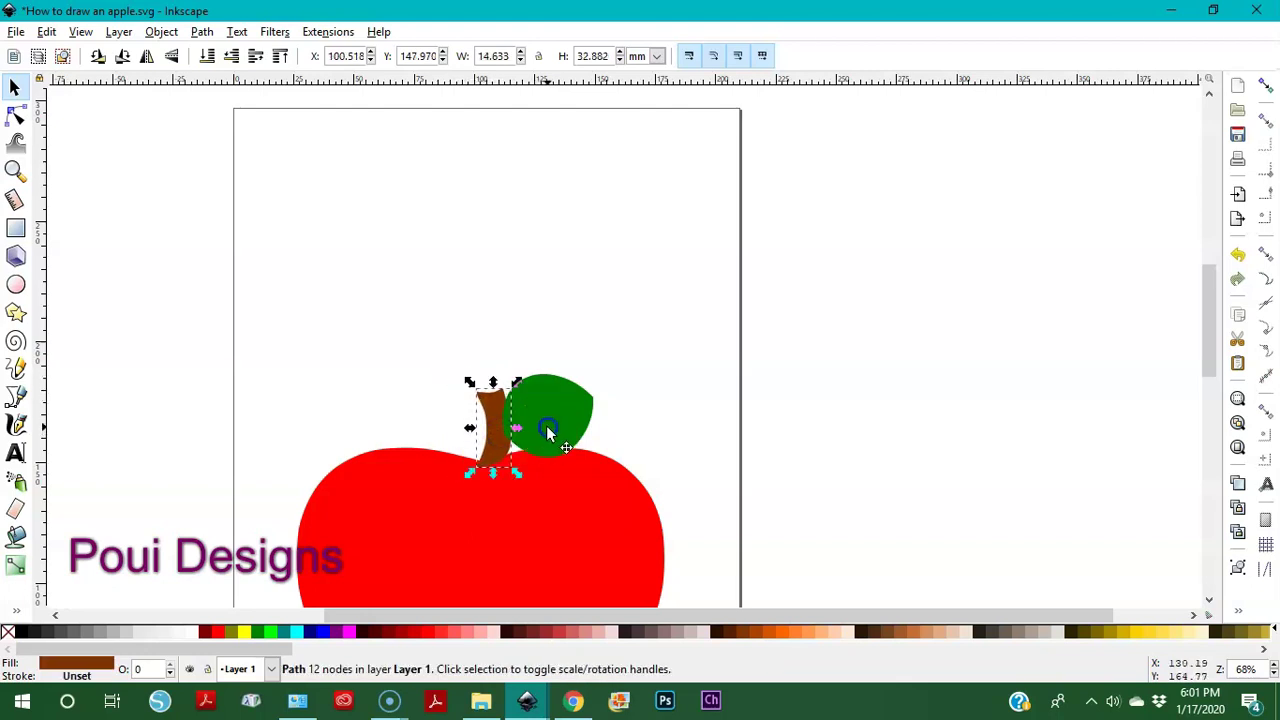
Place the leaf beside the stem atop the apple, flipped horizontally and tilted about 45 degrees
left_click(549, 428)
left_click_drag(578, 414, 596, 408)
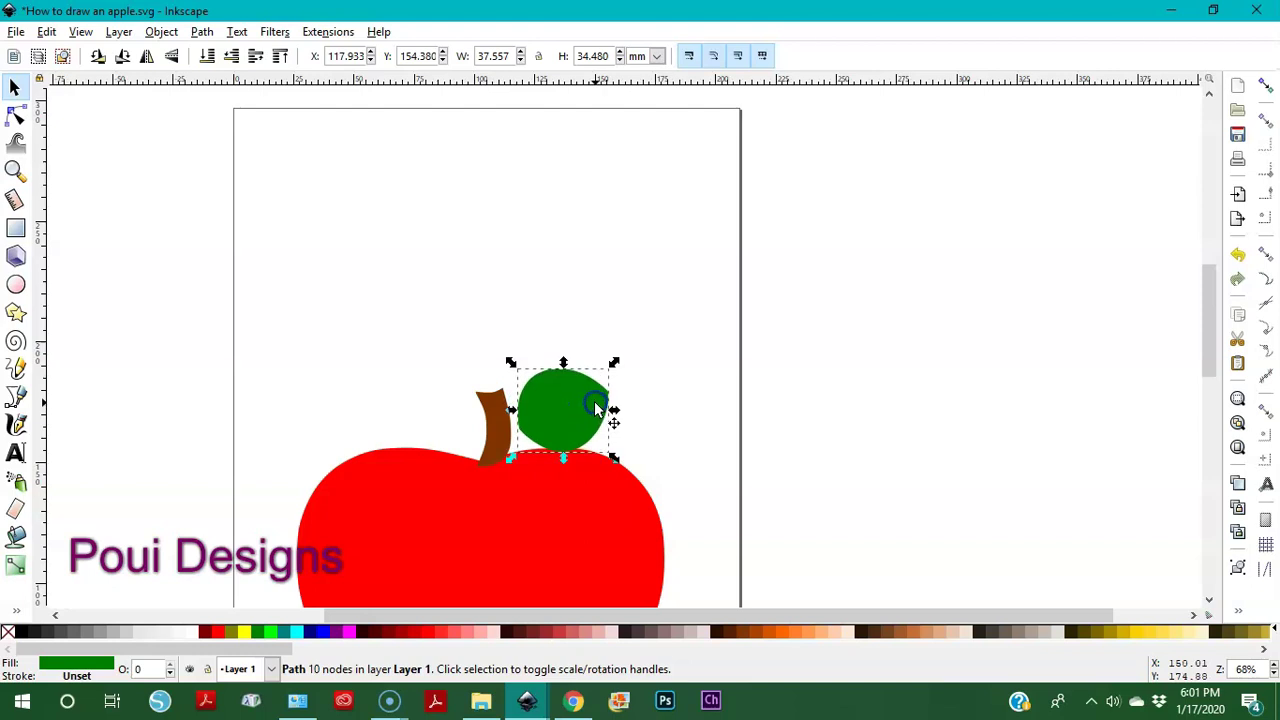
key("h")
left_click(596, 408)
left_click_drag(613, 458, 582, 415)
left_click(615, 414)
left_click(723, 409)
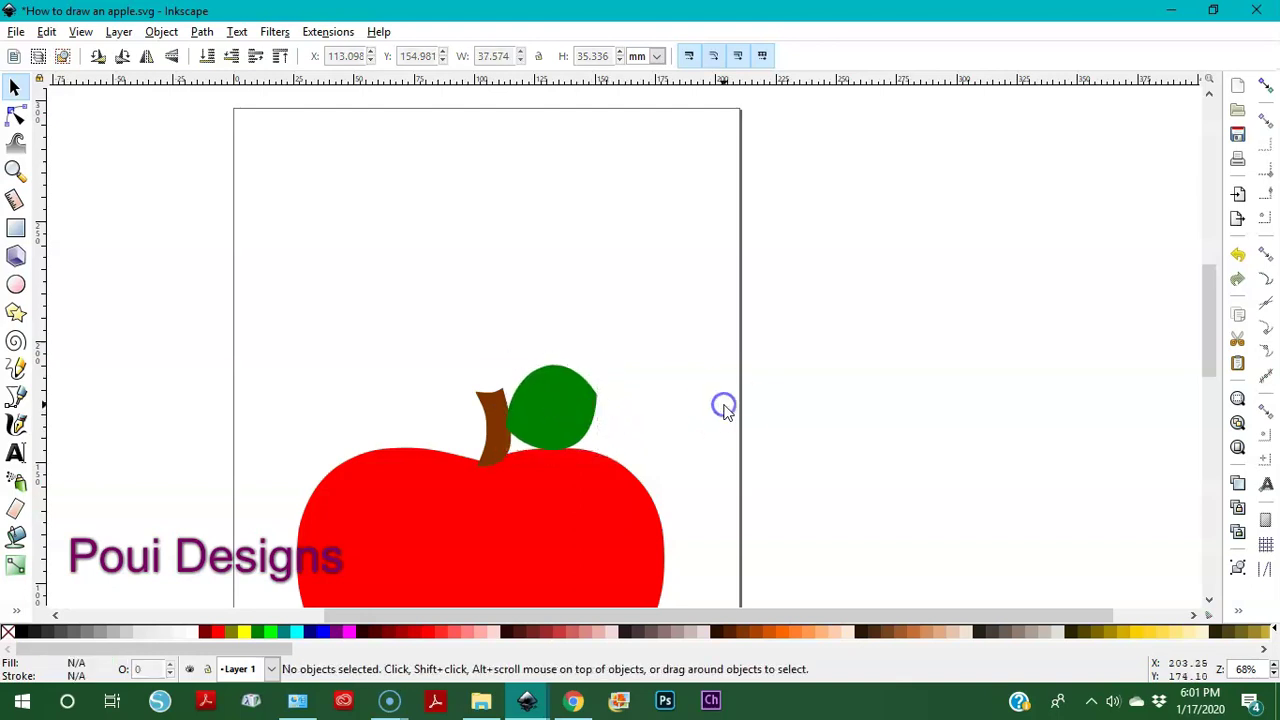
key("minus")
key("minus")
key("minus")
Select the apple, stem and leaf, move them up, group them and save the file
left_click_drag(443, 301, 687, 519)
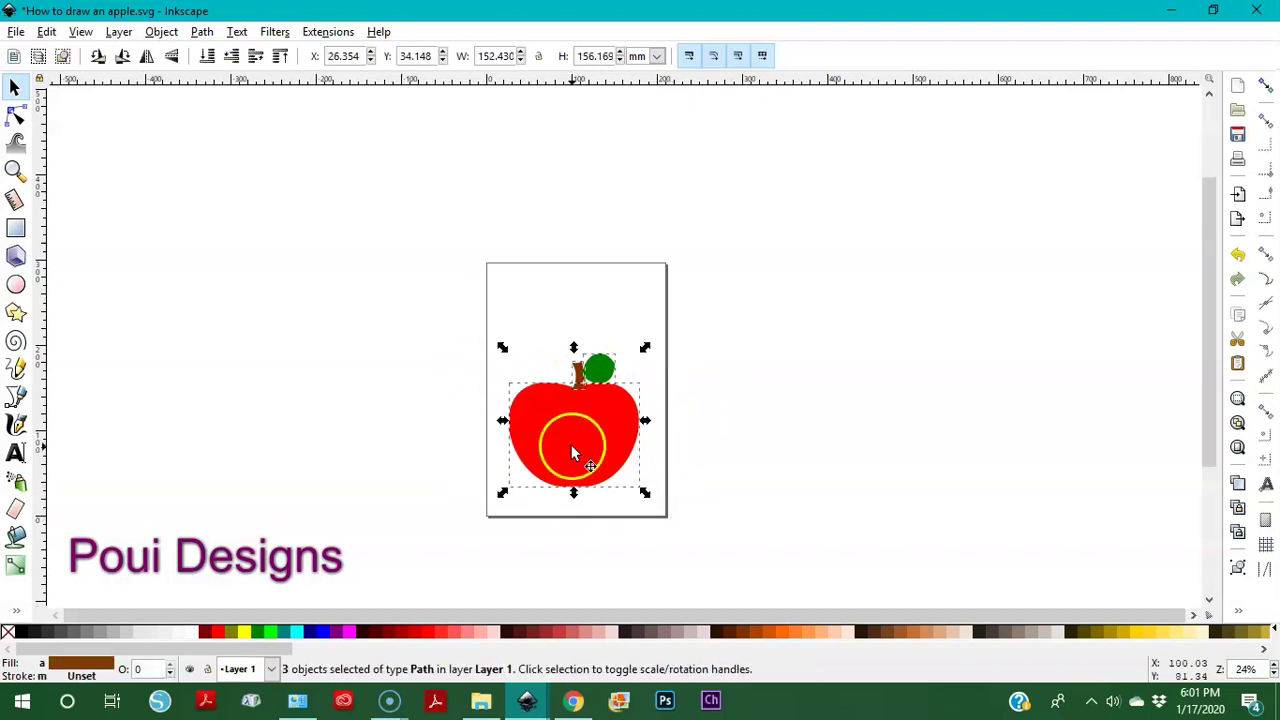
left_click_drag(571, 444, 573, 414)
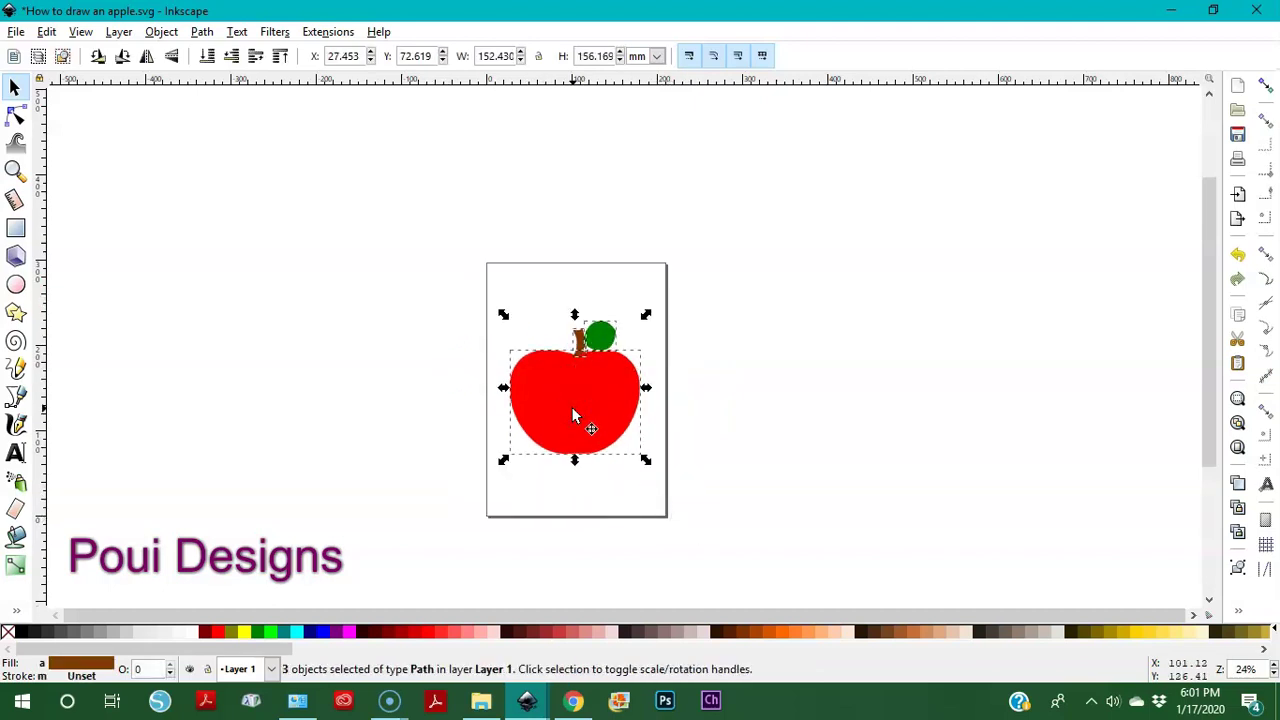
key("ctrl+g")
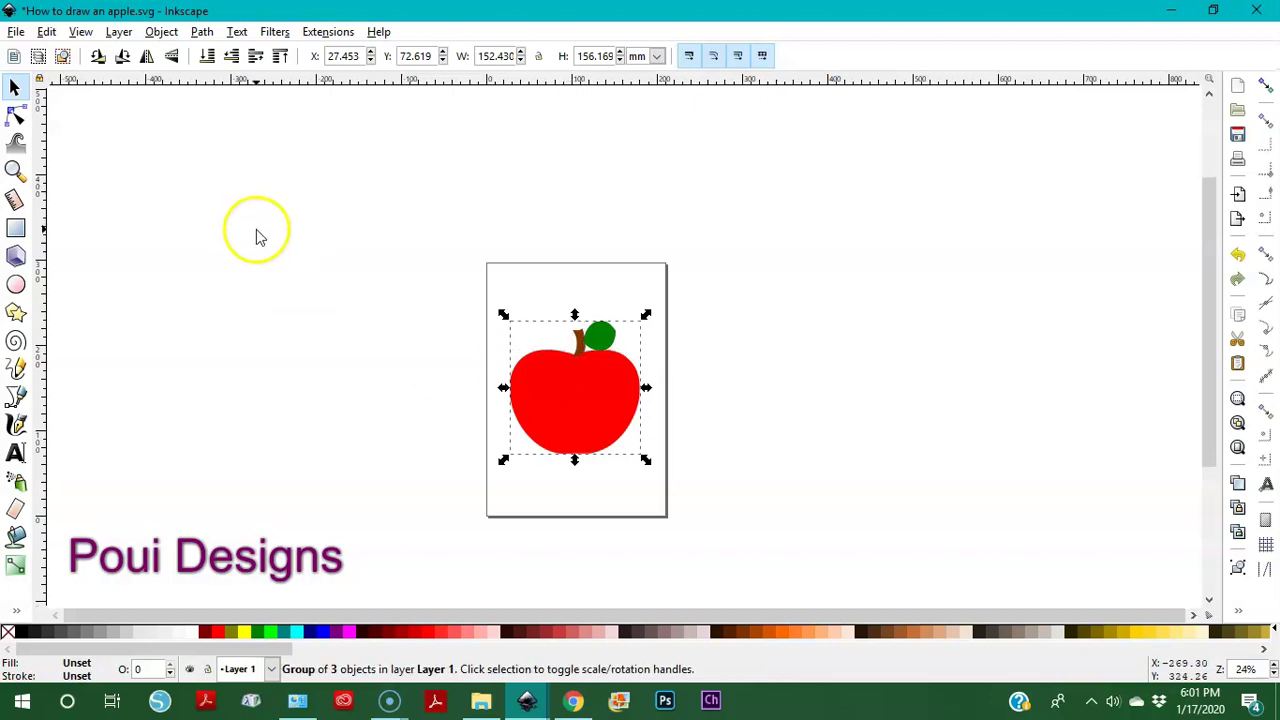
left_click(278, 313)
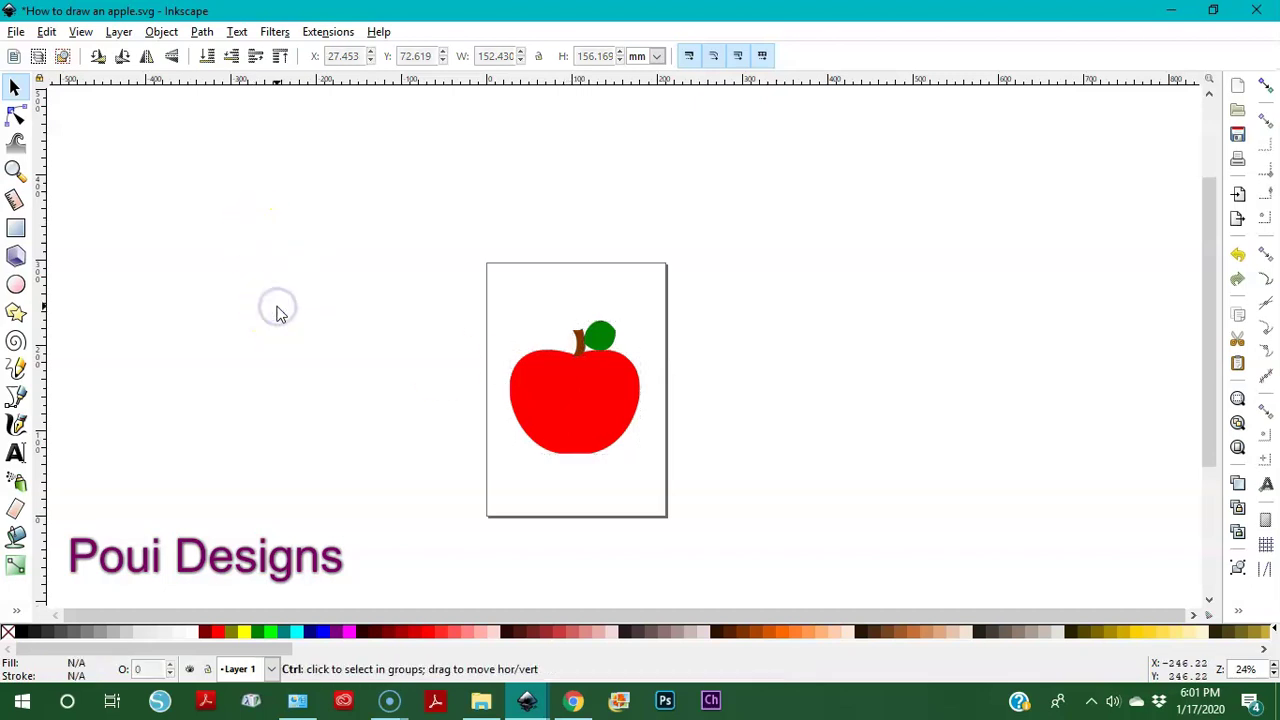
key("ctrl+s")
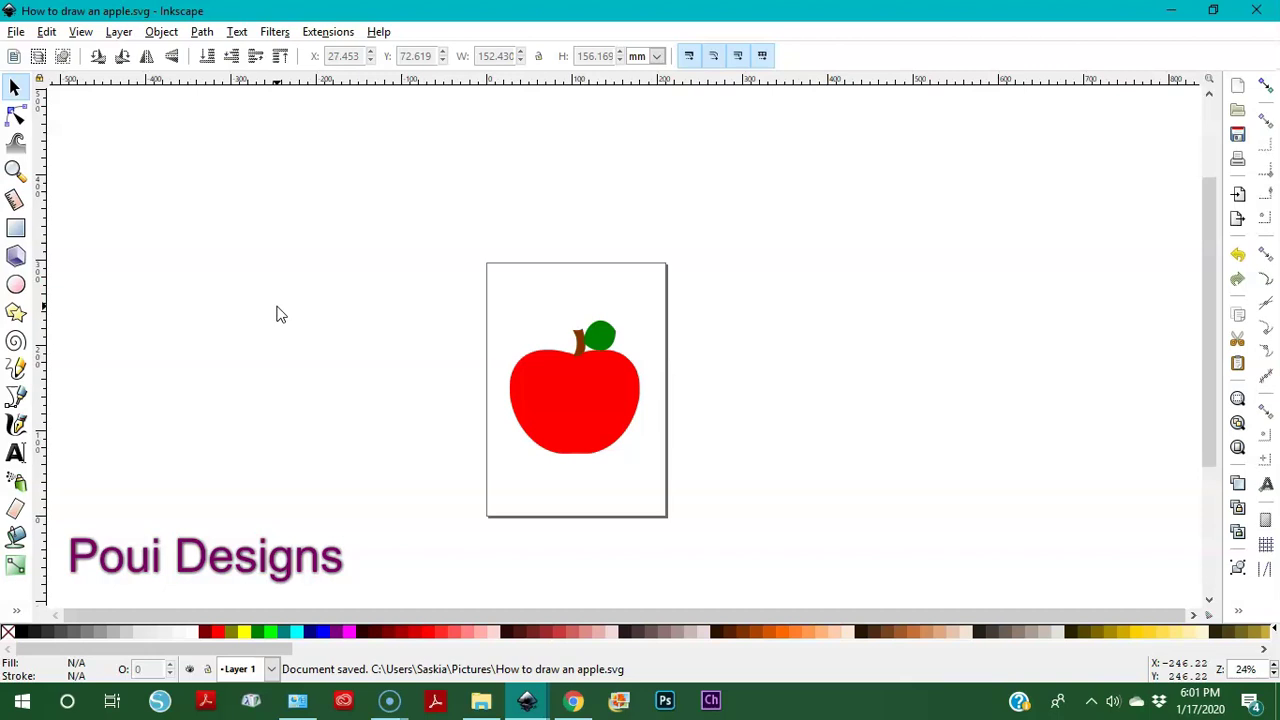